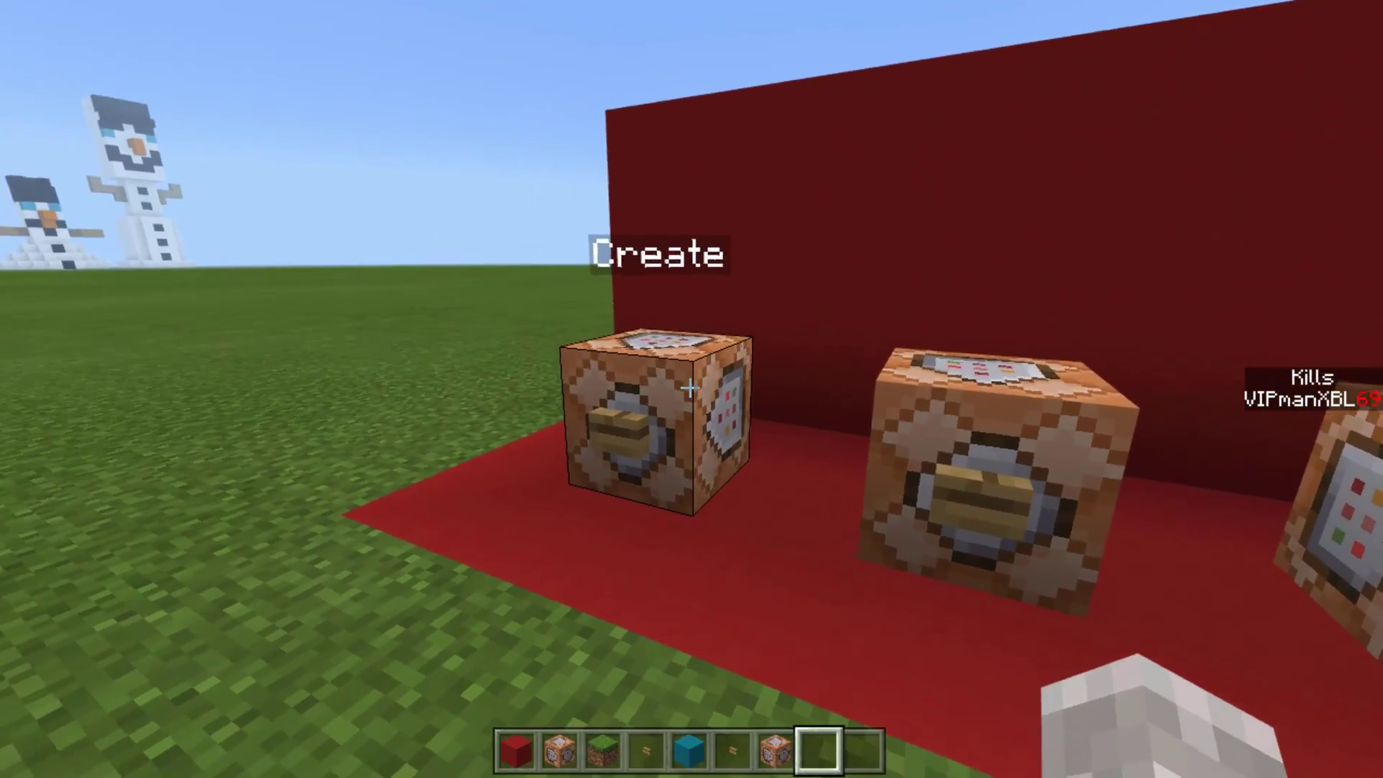
Look over the full row of labelled command blocks along the red and cyan walls
{"action": "key", "text": "d"}
{"action": "key", "text": "d"}
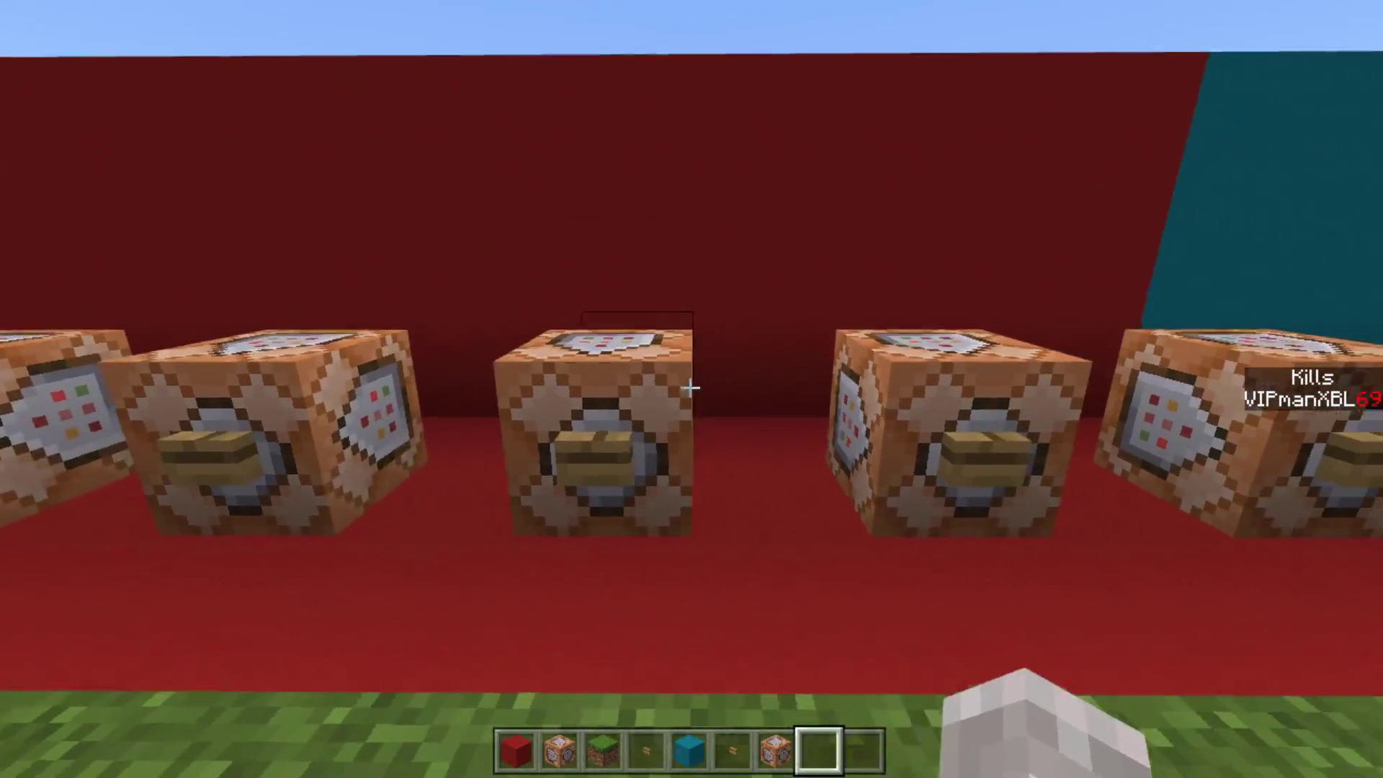
{"action": "key", "text": "d"}
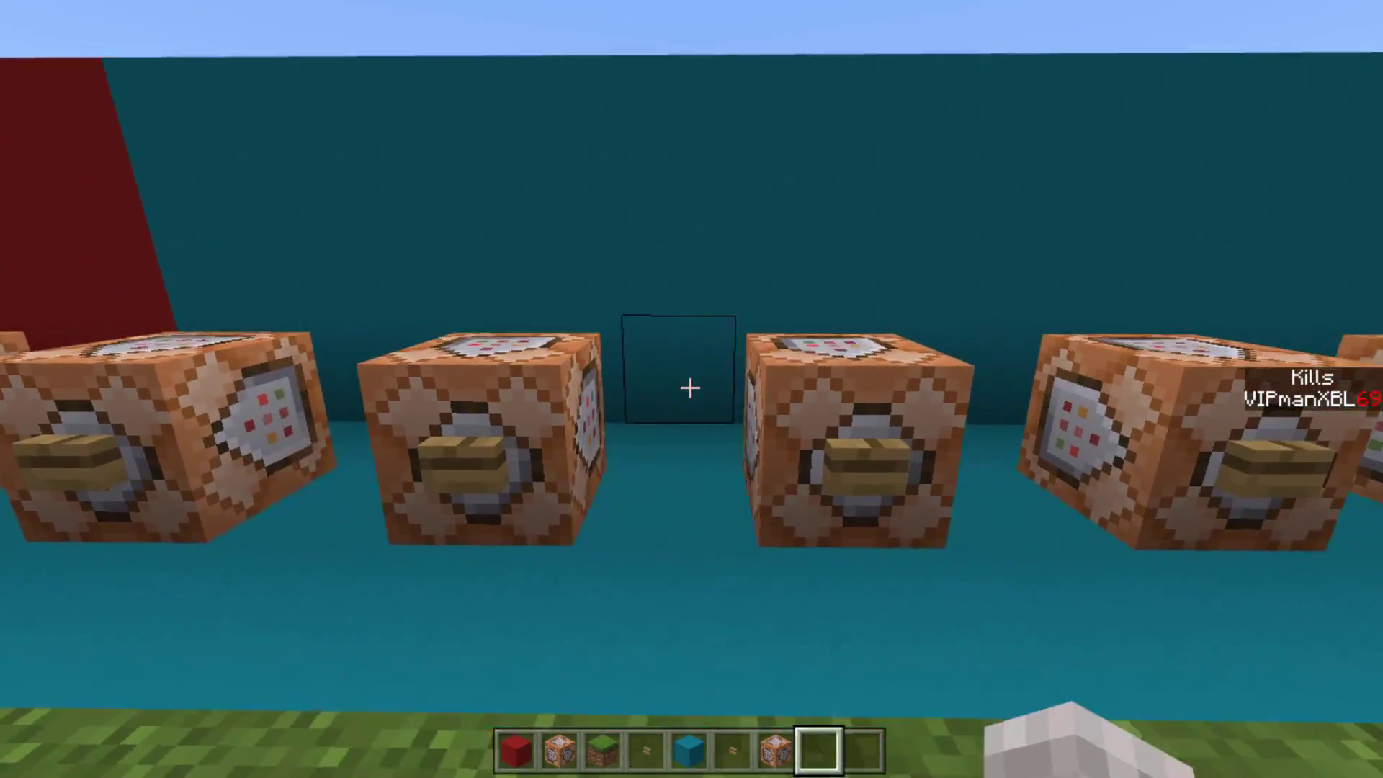
{"action": "key", "text": "d"}
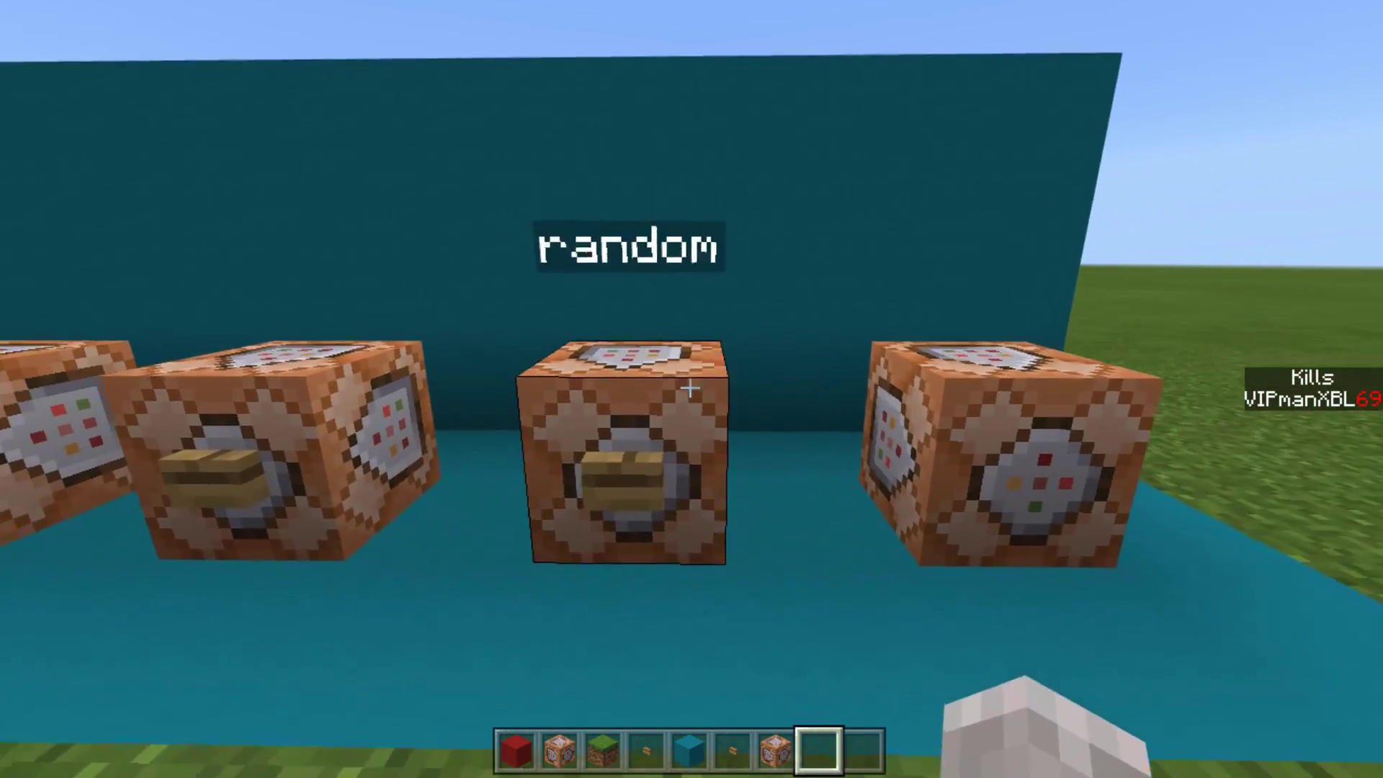
Return to the Create command block and read its scoreboard command
{"action": "key", "text": "a"}
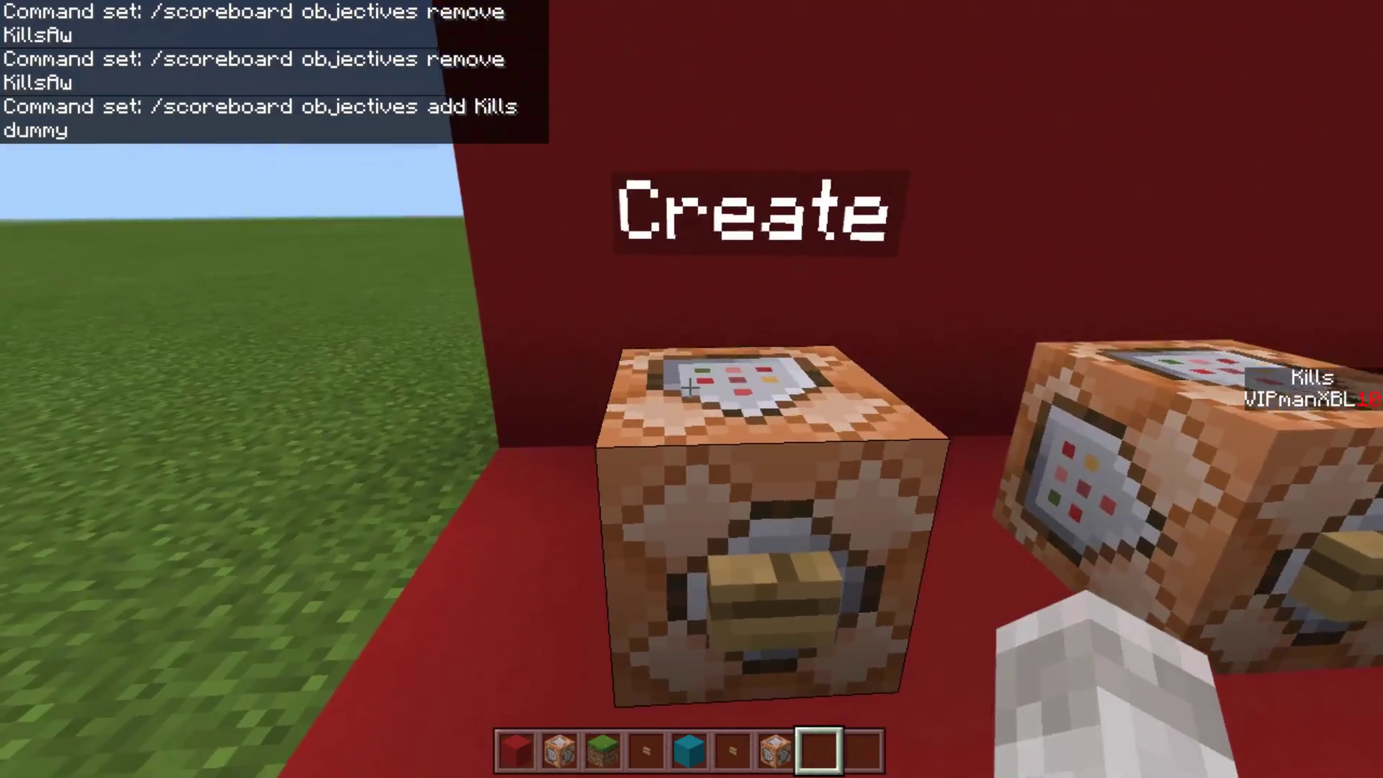
{"action": "right_click", "coordinate": [690, 387]}
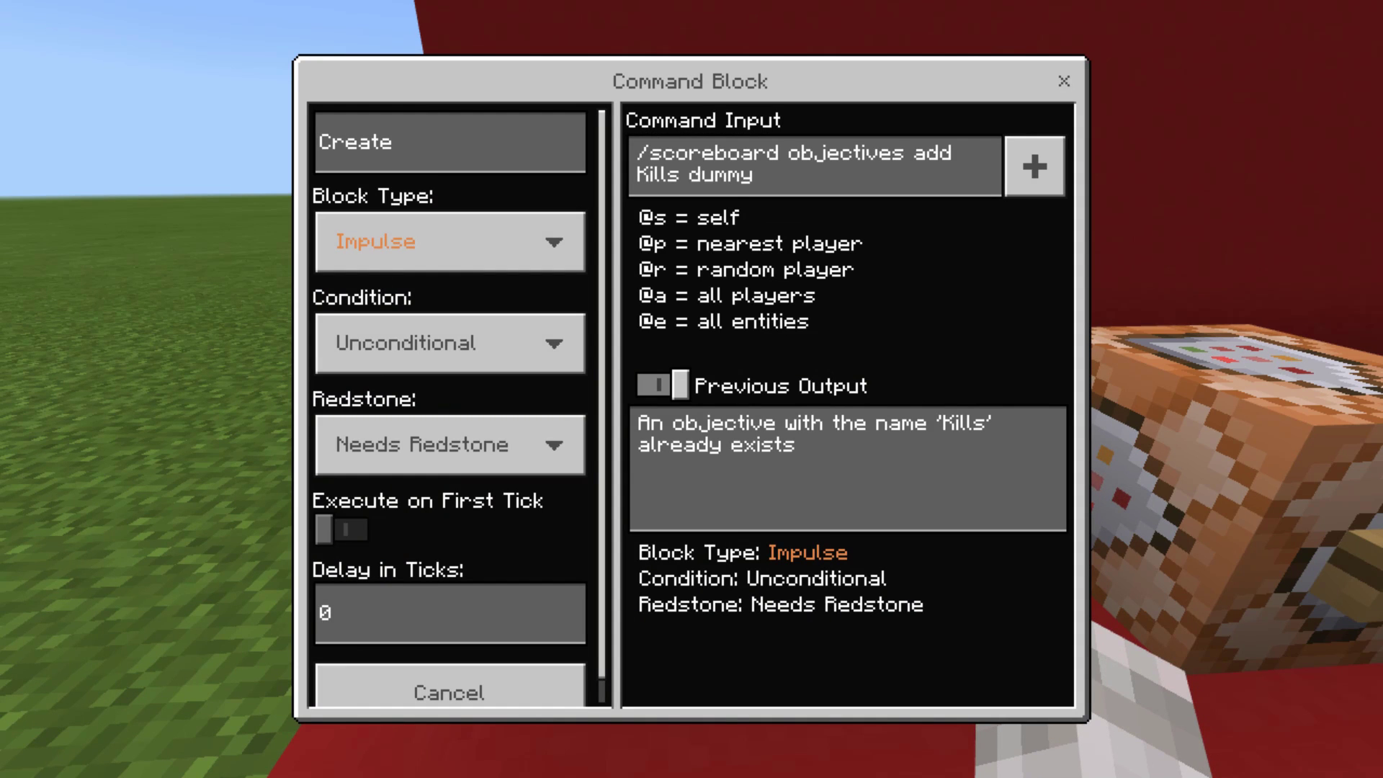
{"action": "key", "text": "Escape"}
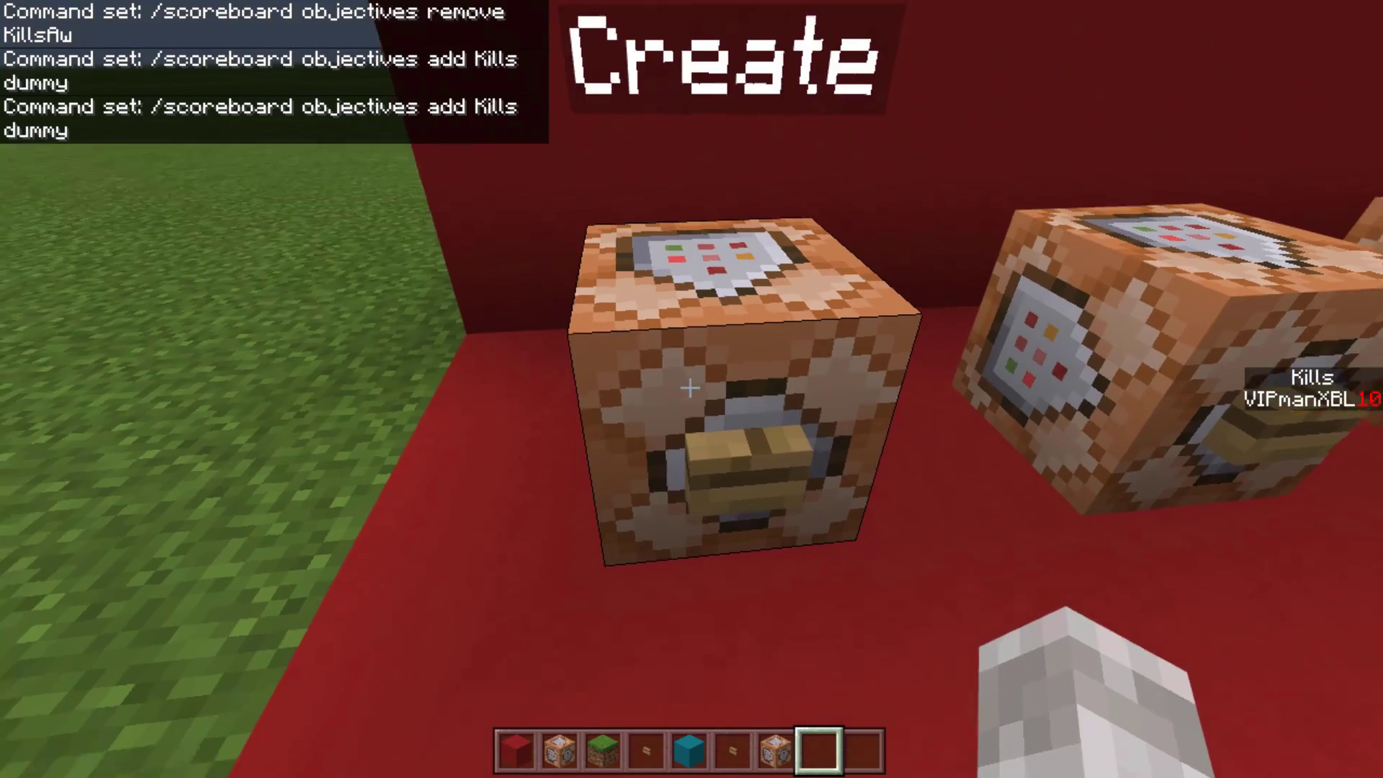
{"action": "key", "text": "w"}
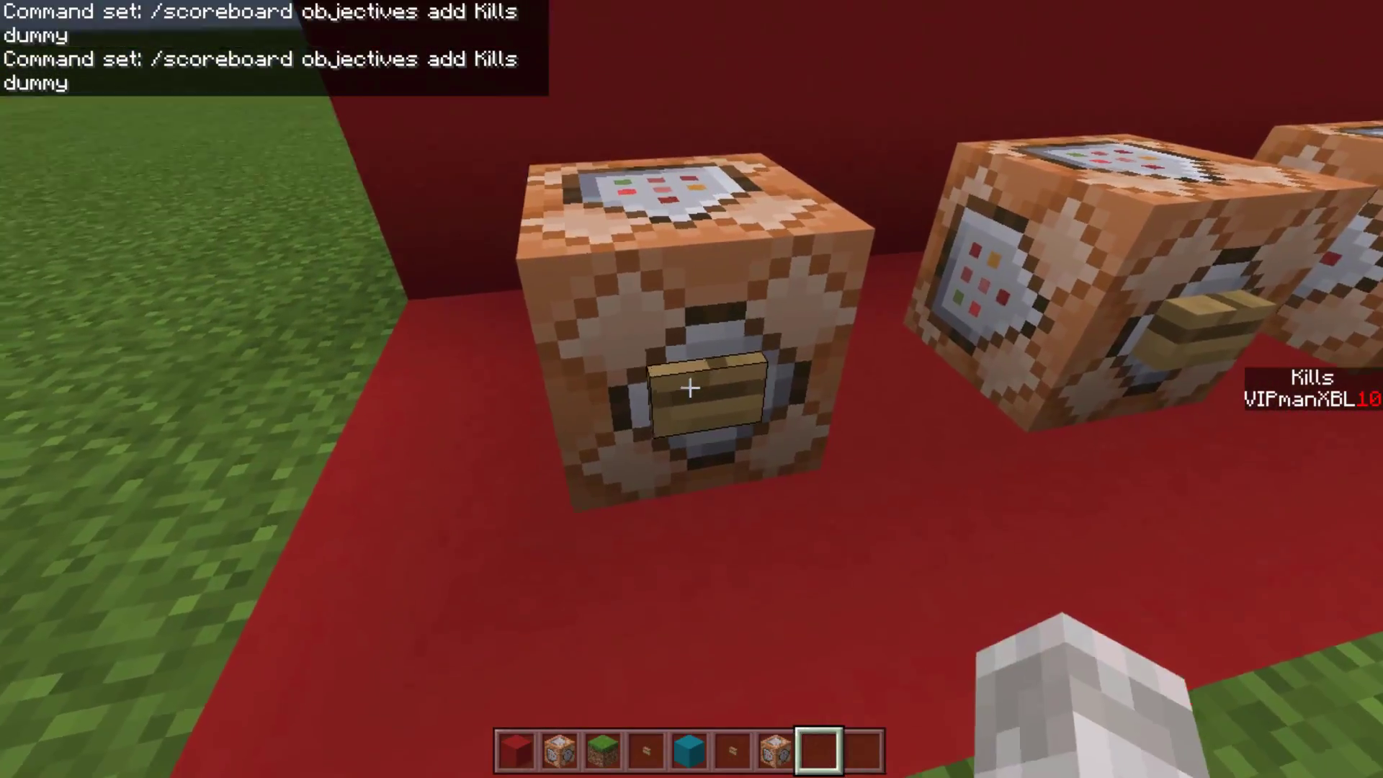
Open the Remove command block next to Create, read its command and close it
{"action": "key", "text": "d"}
{"action": "right_click", "coordinate": [690, 388]}
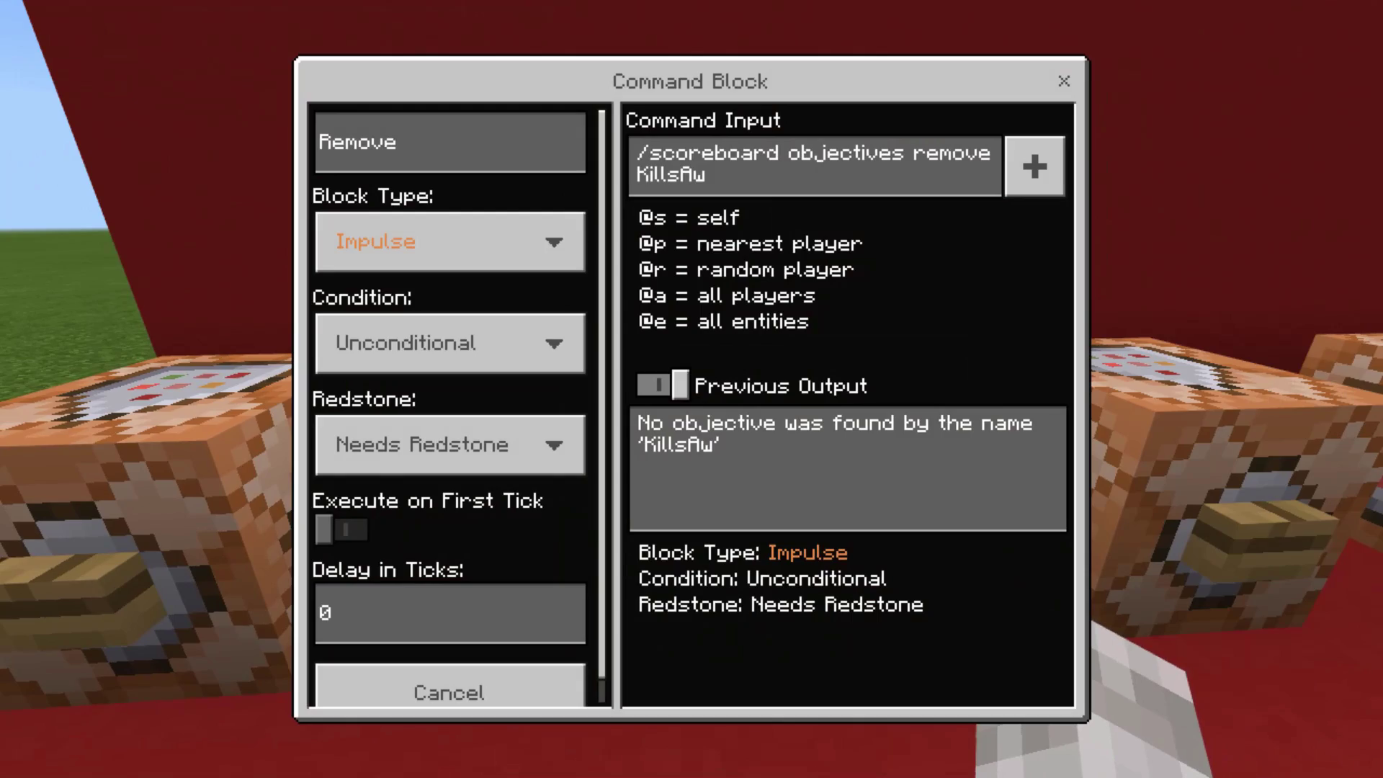
{"action": "key", "text": "Escape"}
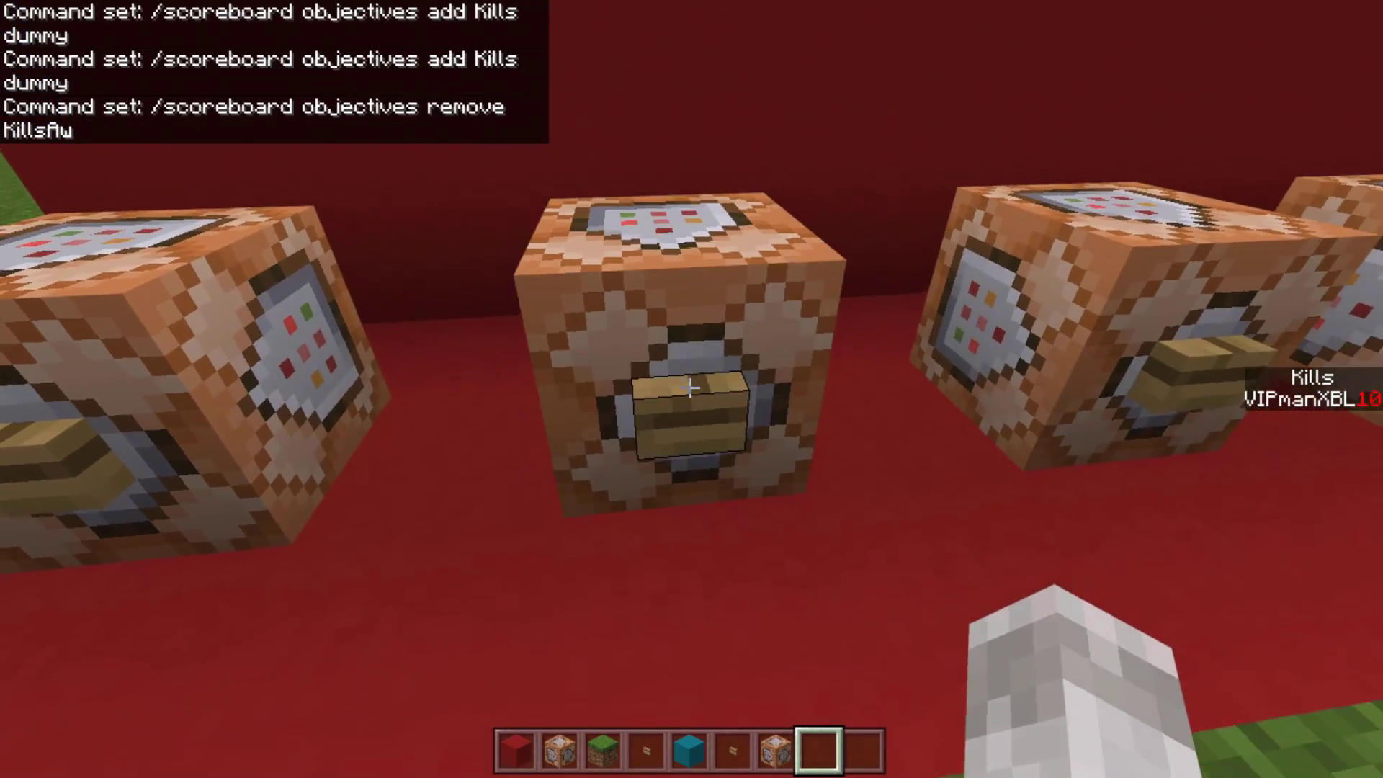
Read the command in the List block next to Remove and check the objective listing in the chat history
{"action": "key", "text": "a"}
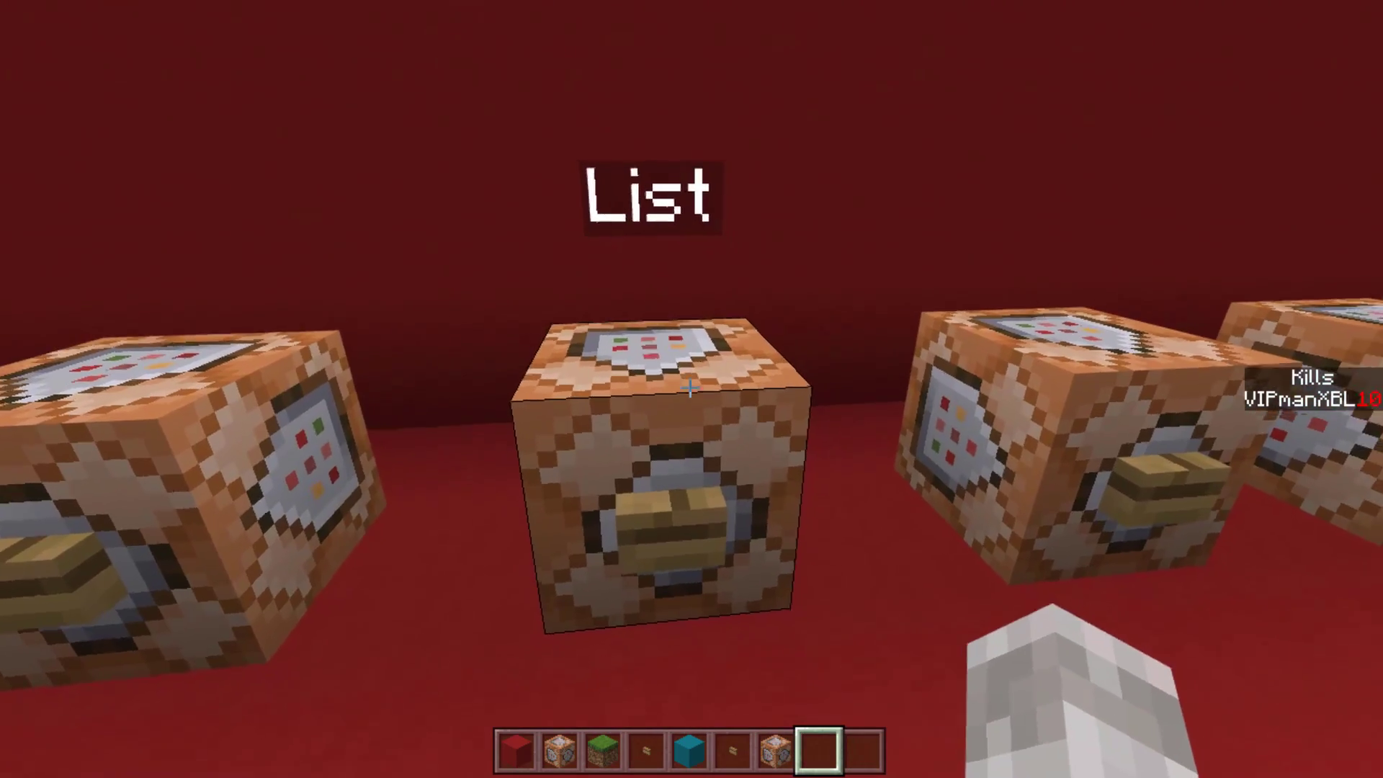
{"action": "key", "text": "w"}
{"action": "right_click", "coordinate": [690, 389]}
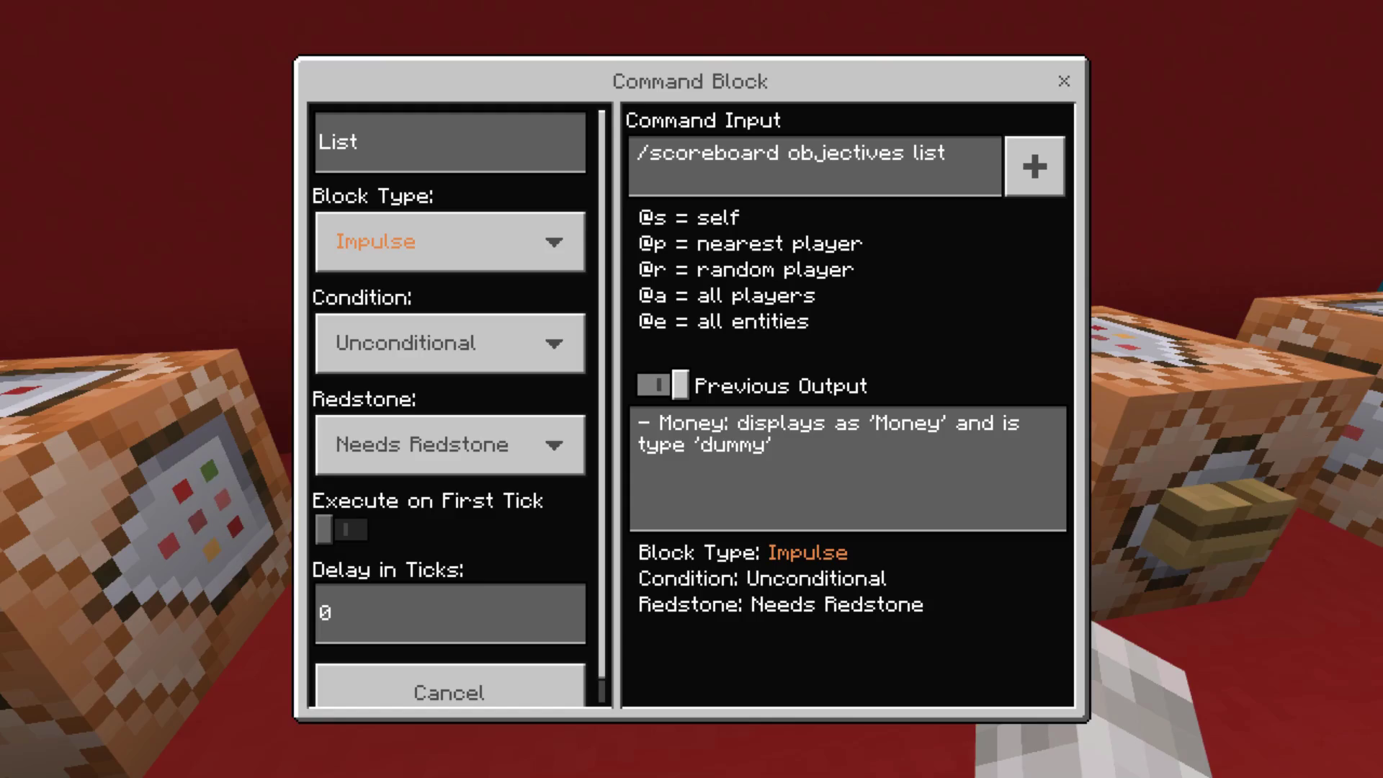
{"action": "key", "text": "Escape"}
{"action": "key", "text": "t"}
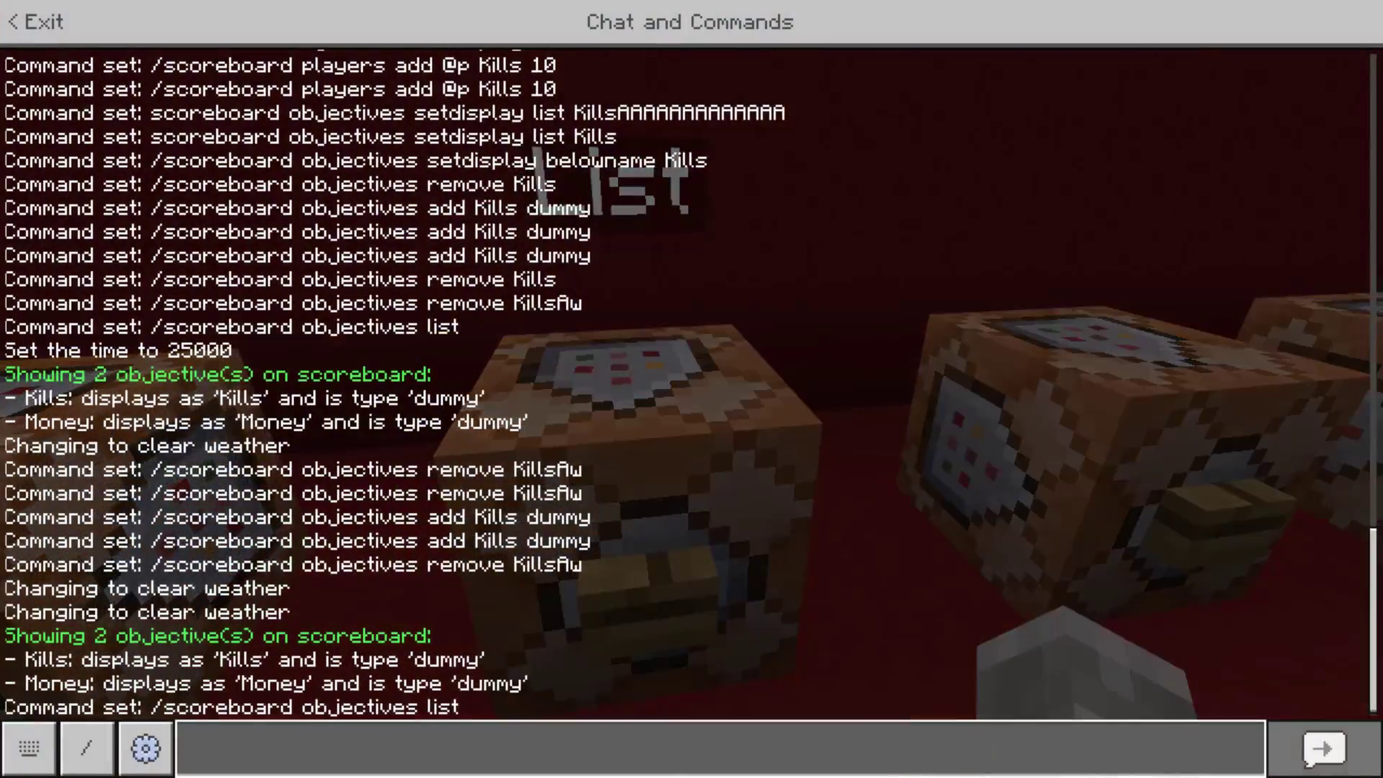
{"action": "key", "text": "Escape"}
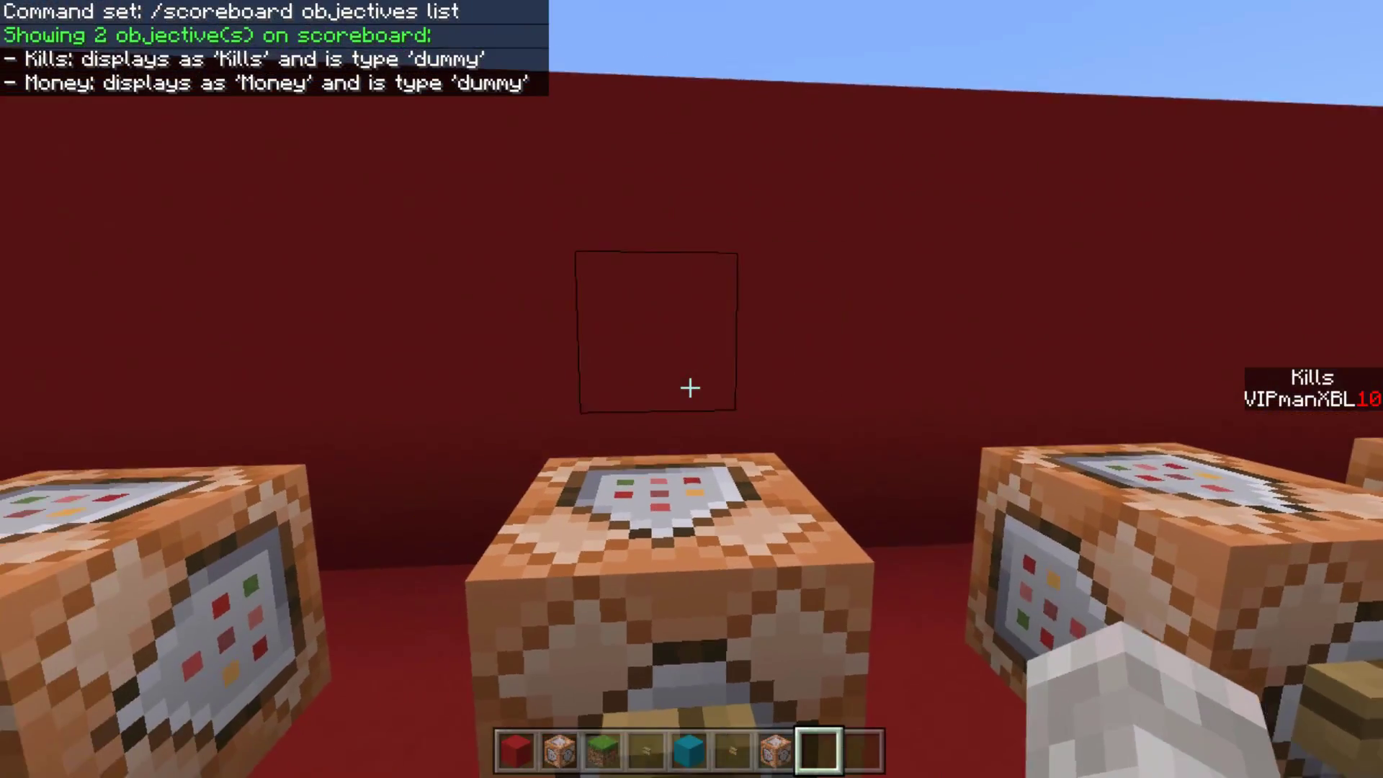
Look over the display-slot command blocks at the end of the red wall and read the Below Name block's command
{"action": "key", "text": "s"}
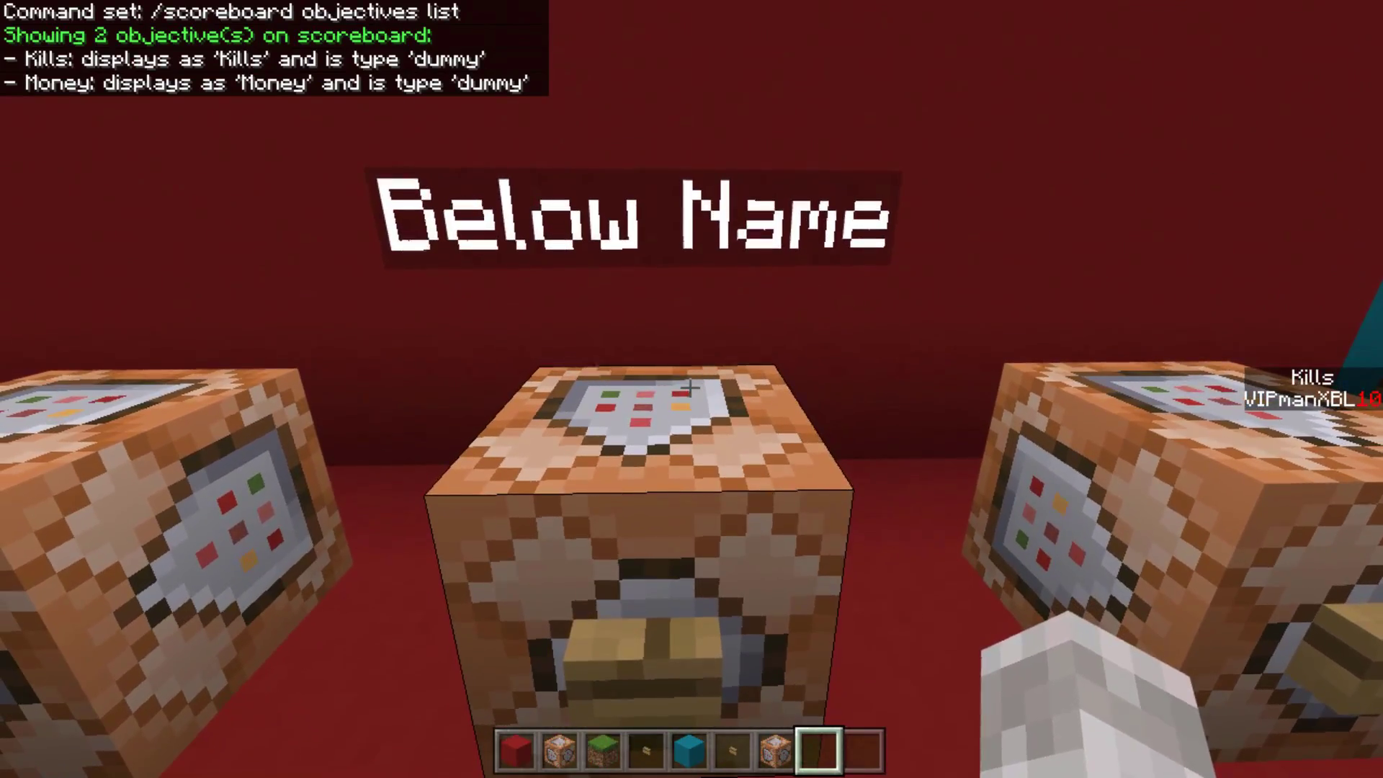
{"action": "key", "text": "d"}
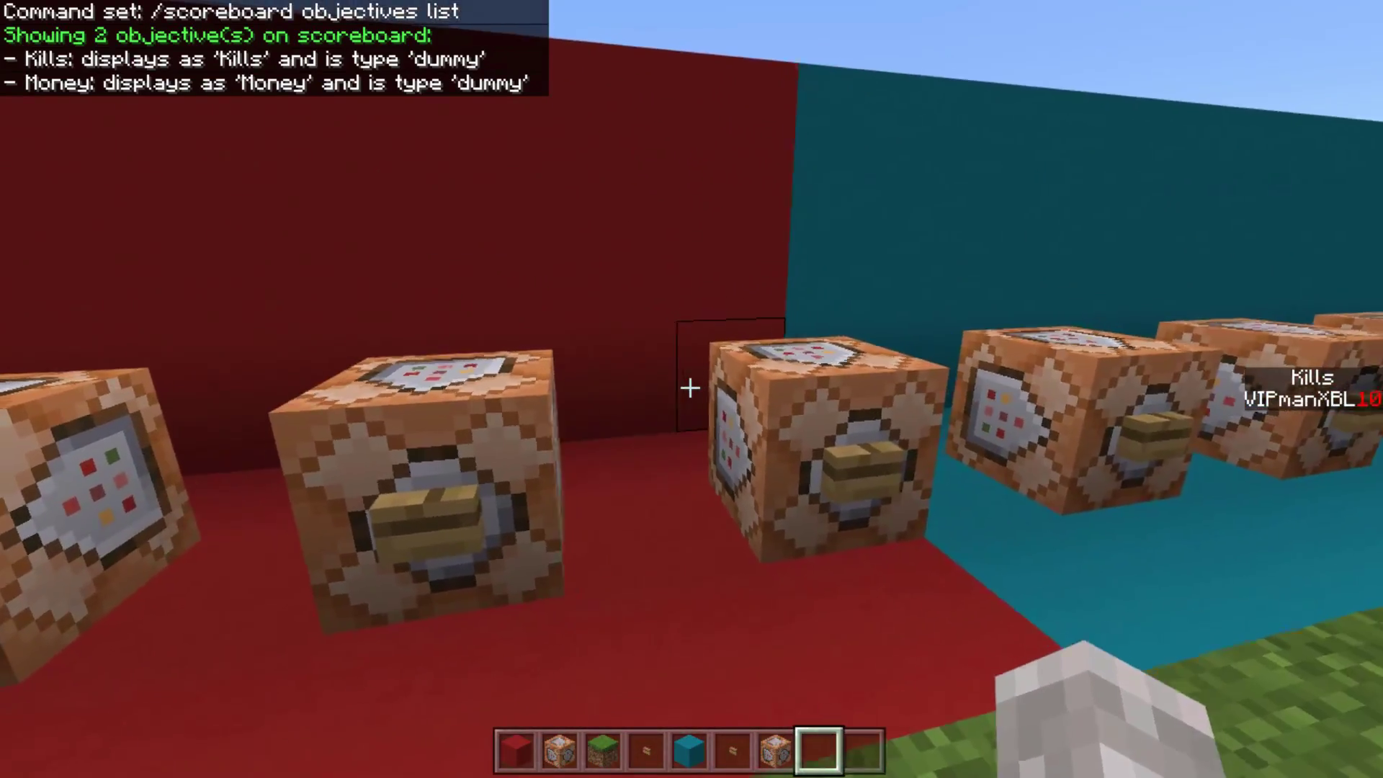
{"action": "key", "text": "a"}
{"action": "key", "text": "d"}
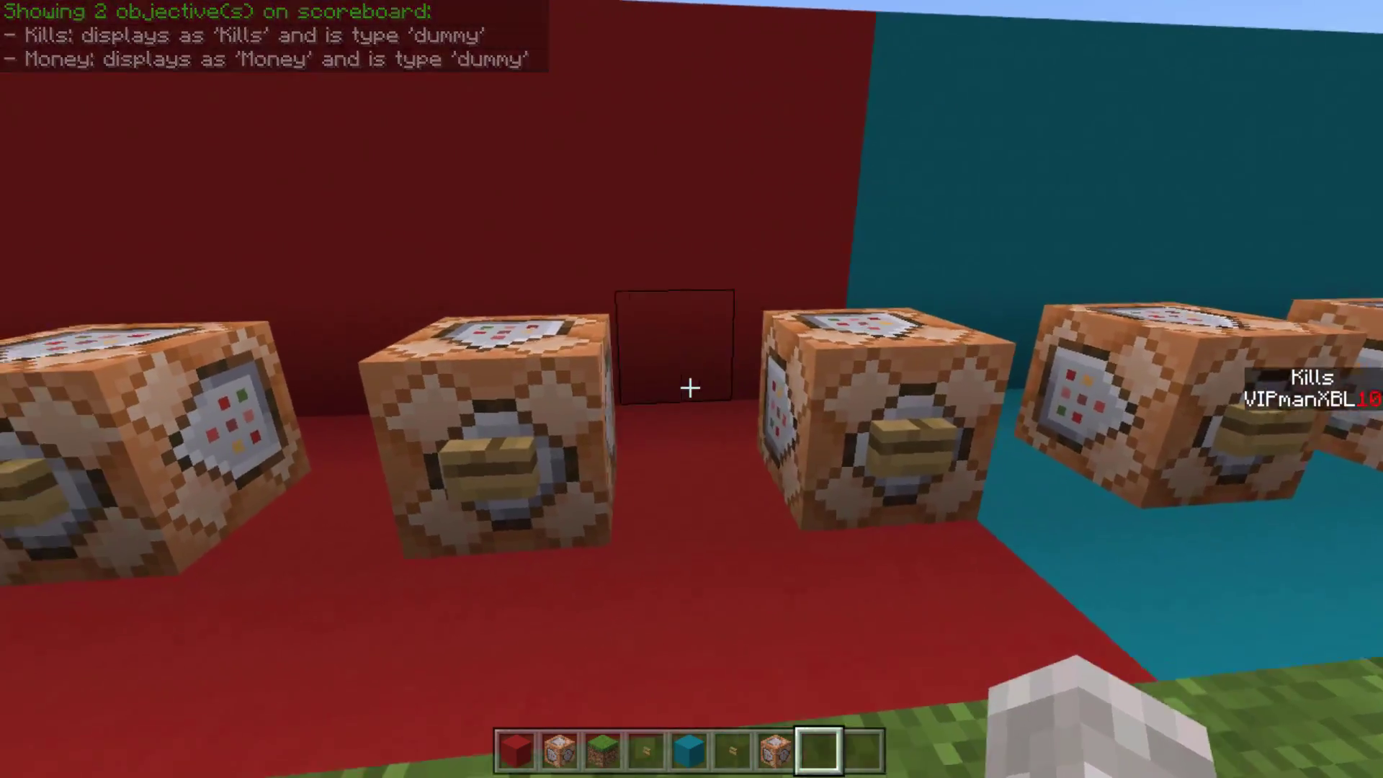
{"action": "key", "text": "a"}
{"action": "key", "text": "w"}
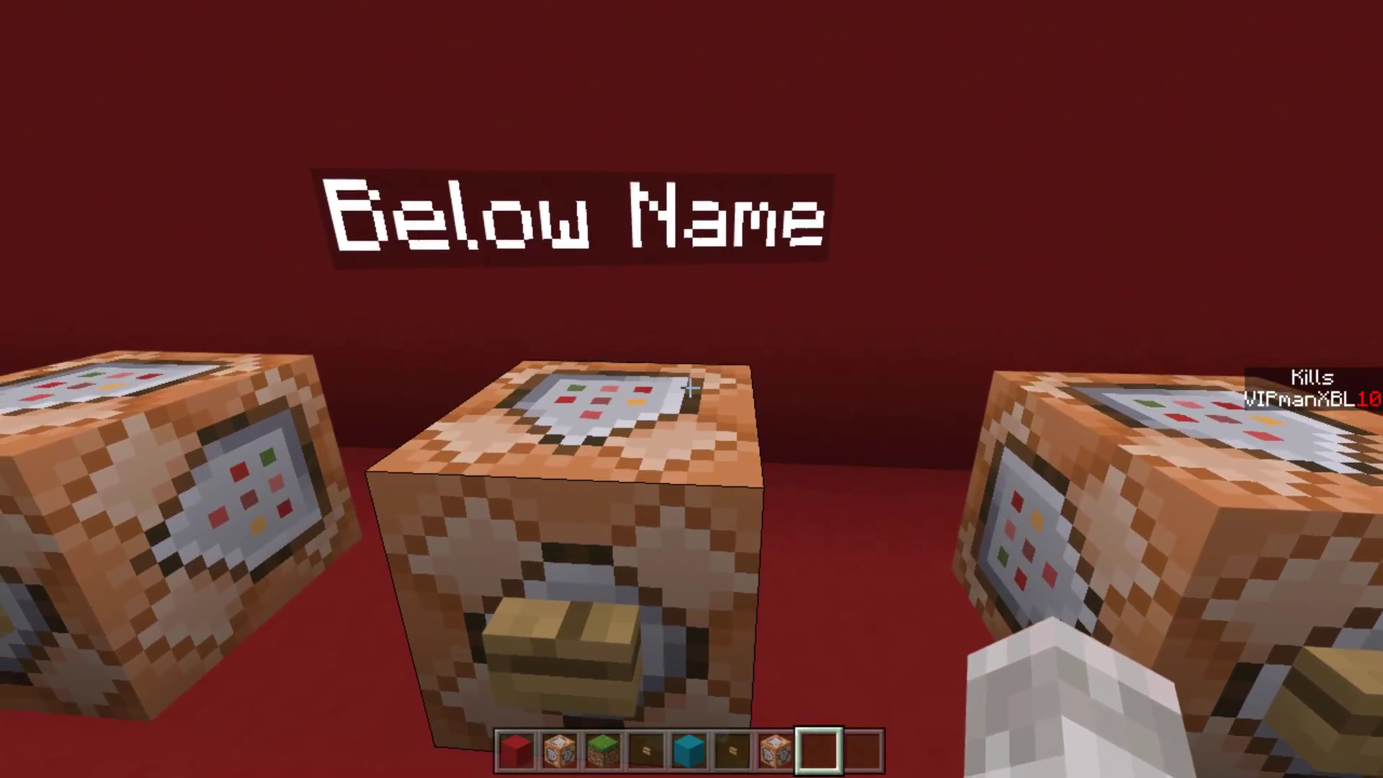
{"action": "key", "text": "d"}
{"action": "key", "text": "w"}
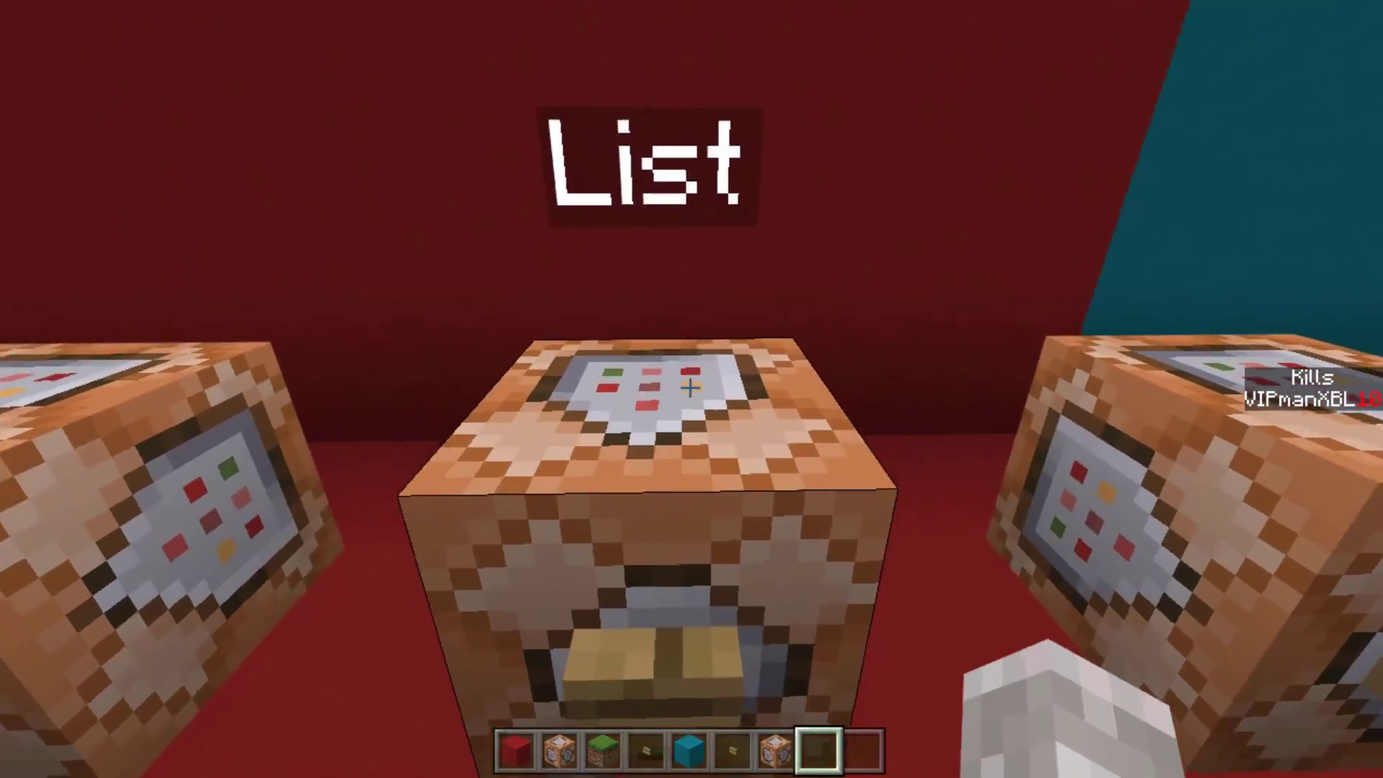
{"action": "key", "text": "d"}
{"action": "key", "text": "a"}
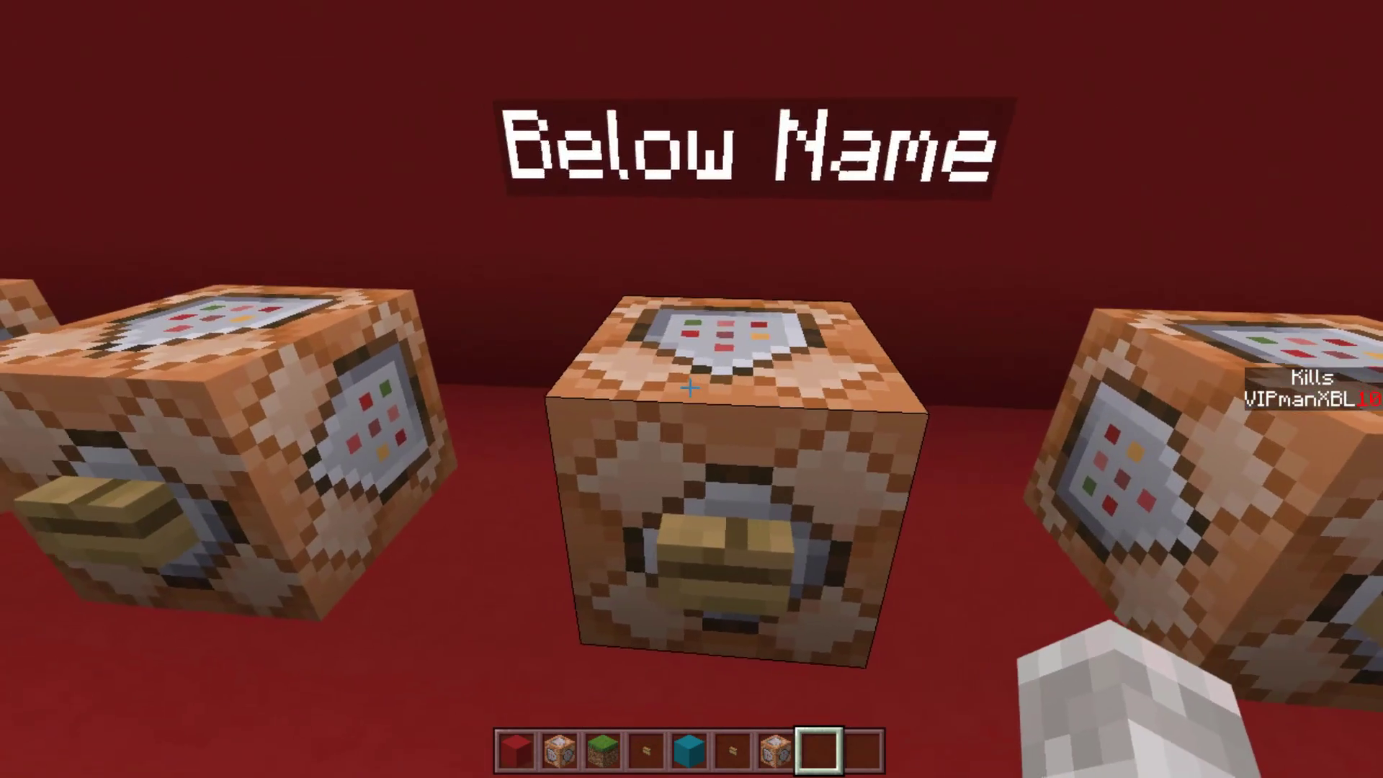
{"action": "right_click", "coordinate": [690, 389]}
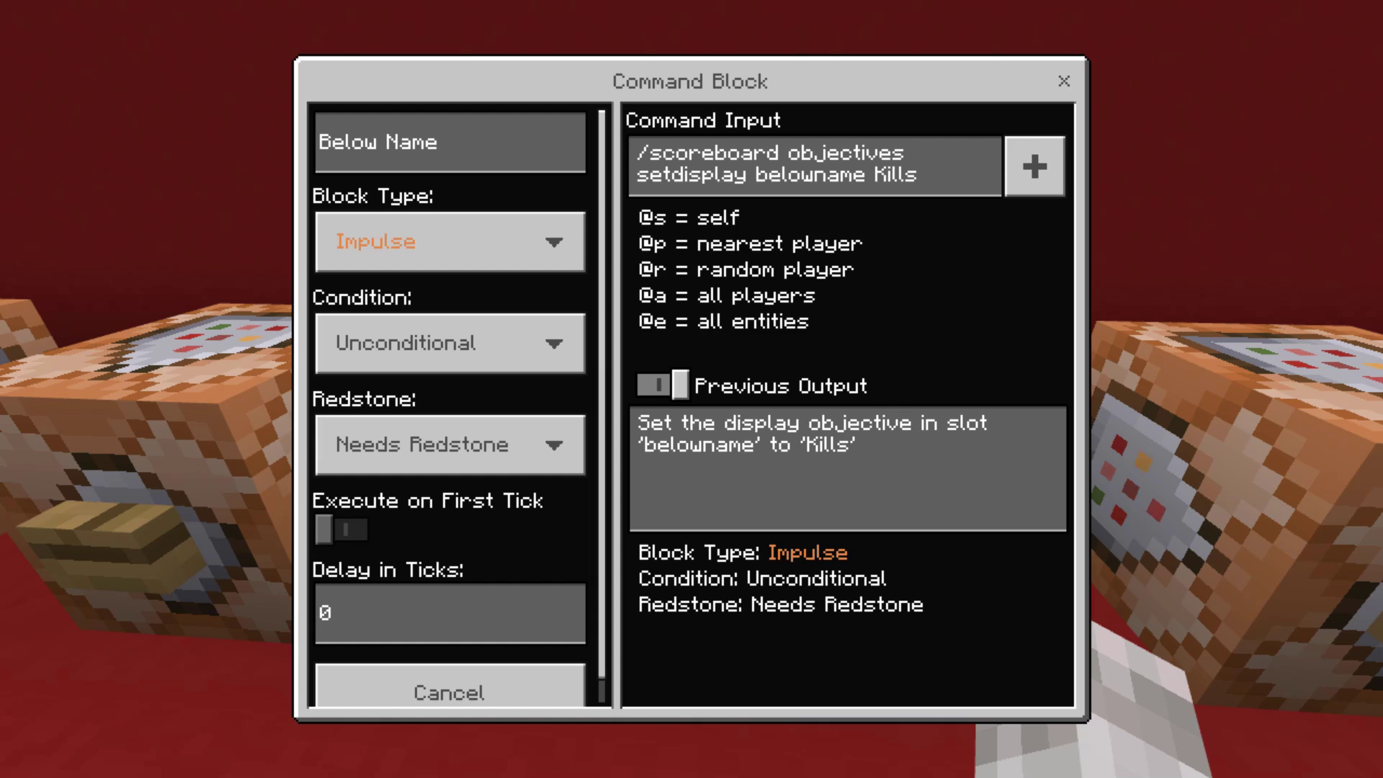
{"action": "key", "text": "Escape"}
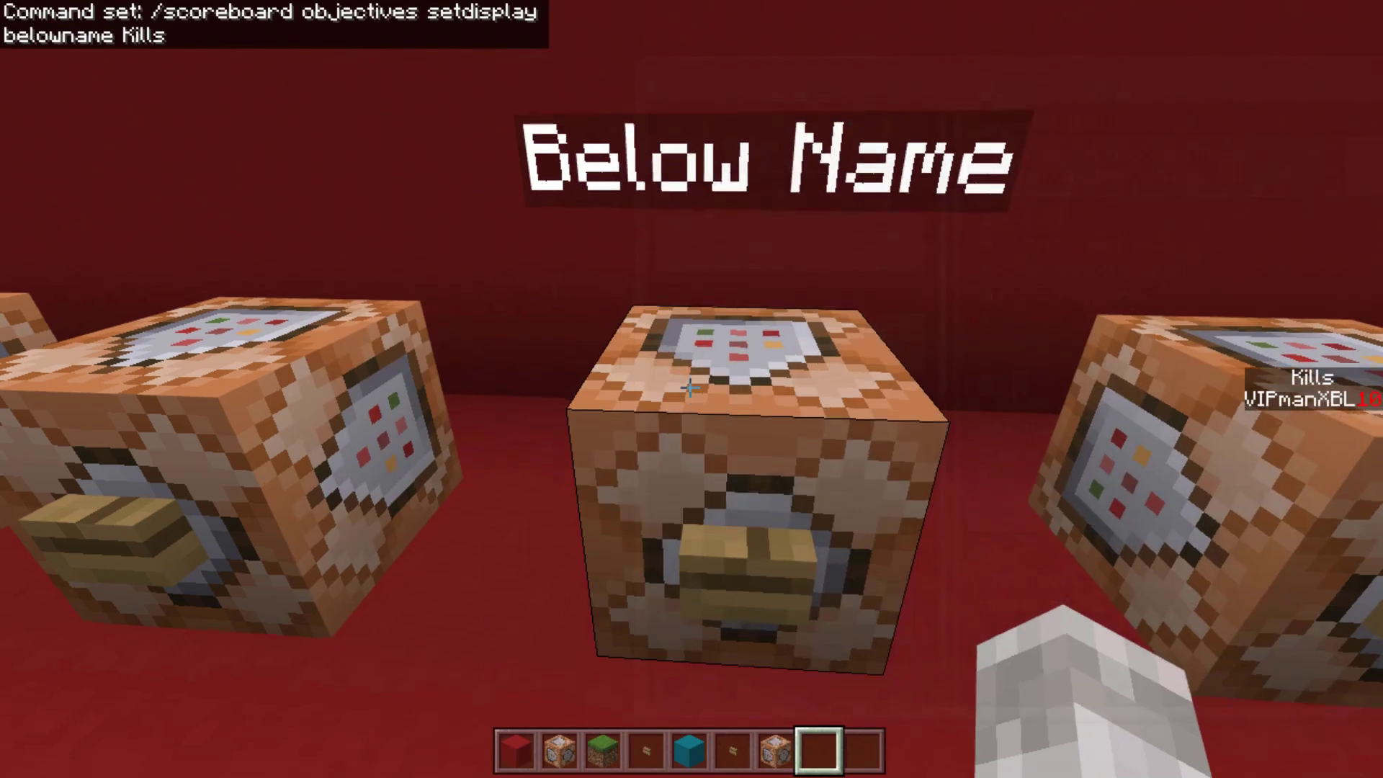
Change the Below Name block's command to /scoreboard objectives setdisplay belowname KillsDD
{"action": "key", "text": "w"}
{"action": "right_click", "coordinate": [692, 389]}
{"action": "type", "text": "D"}
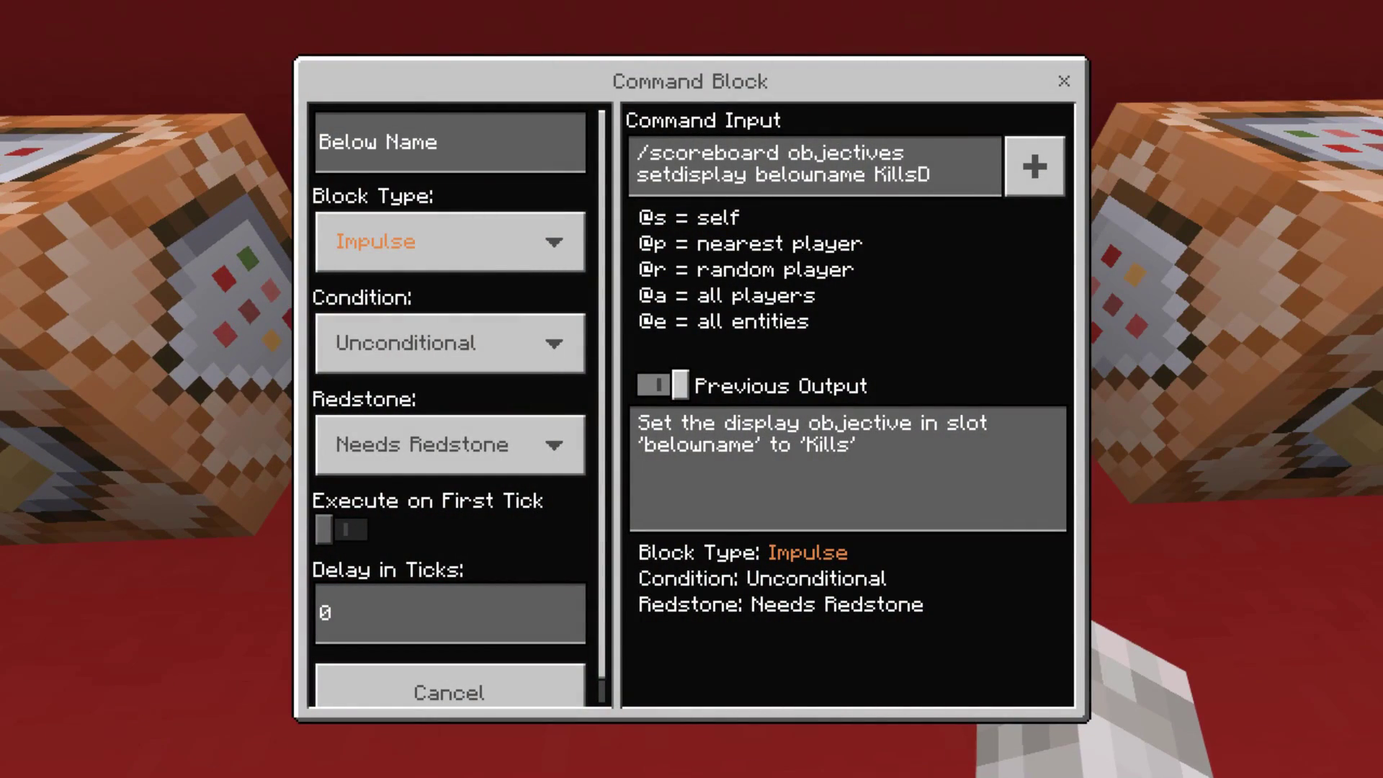
{"action": "key", "text": "Escape"}
{"action": "right_click", "coordinate": [691, 389]}
{"action": "type", "text": "D"}
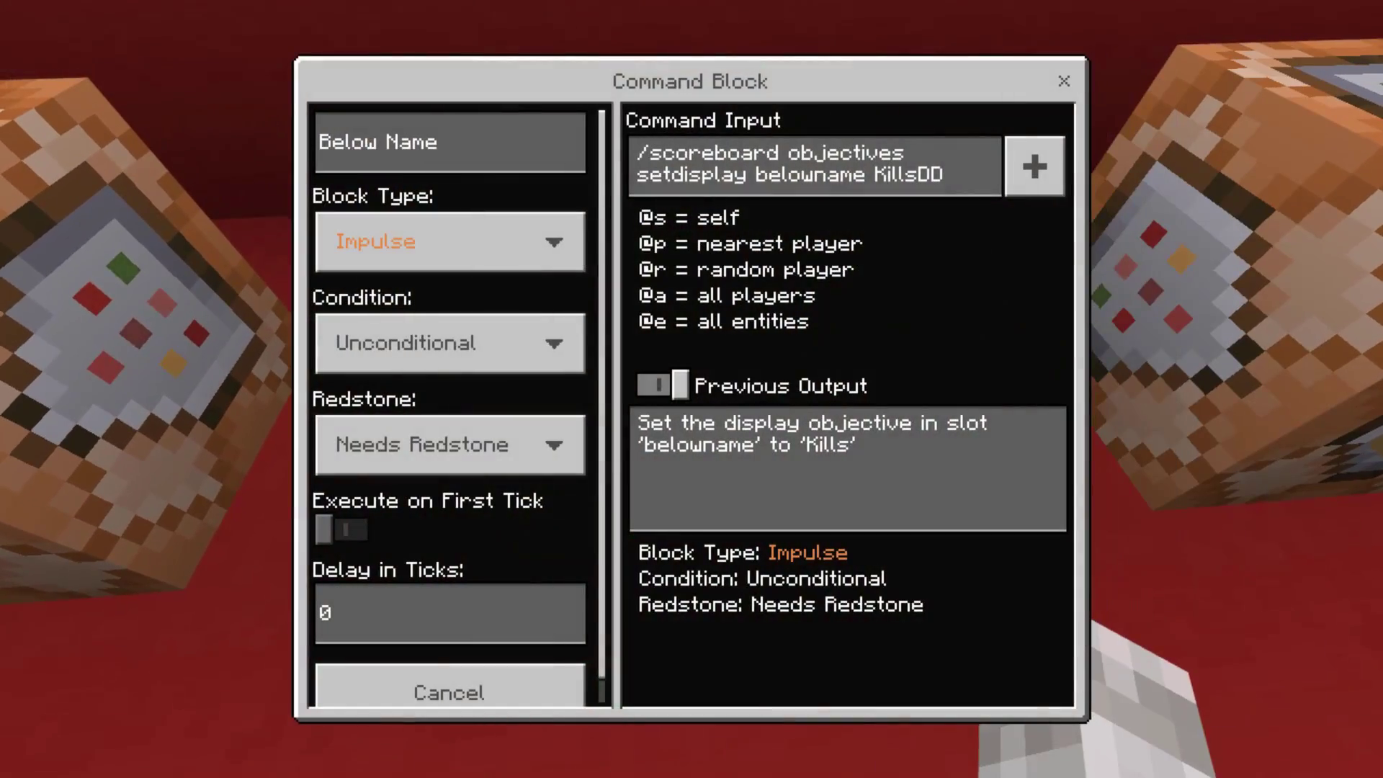
{"action": "key", "text": "Escape"}
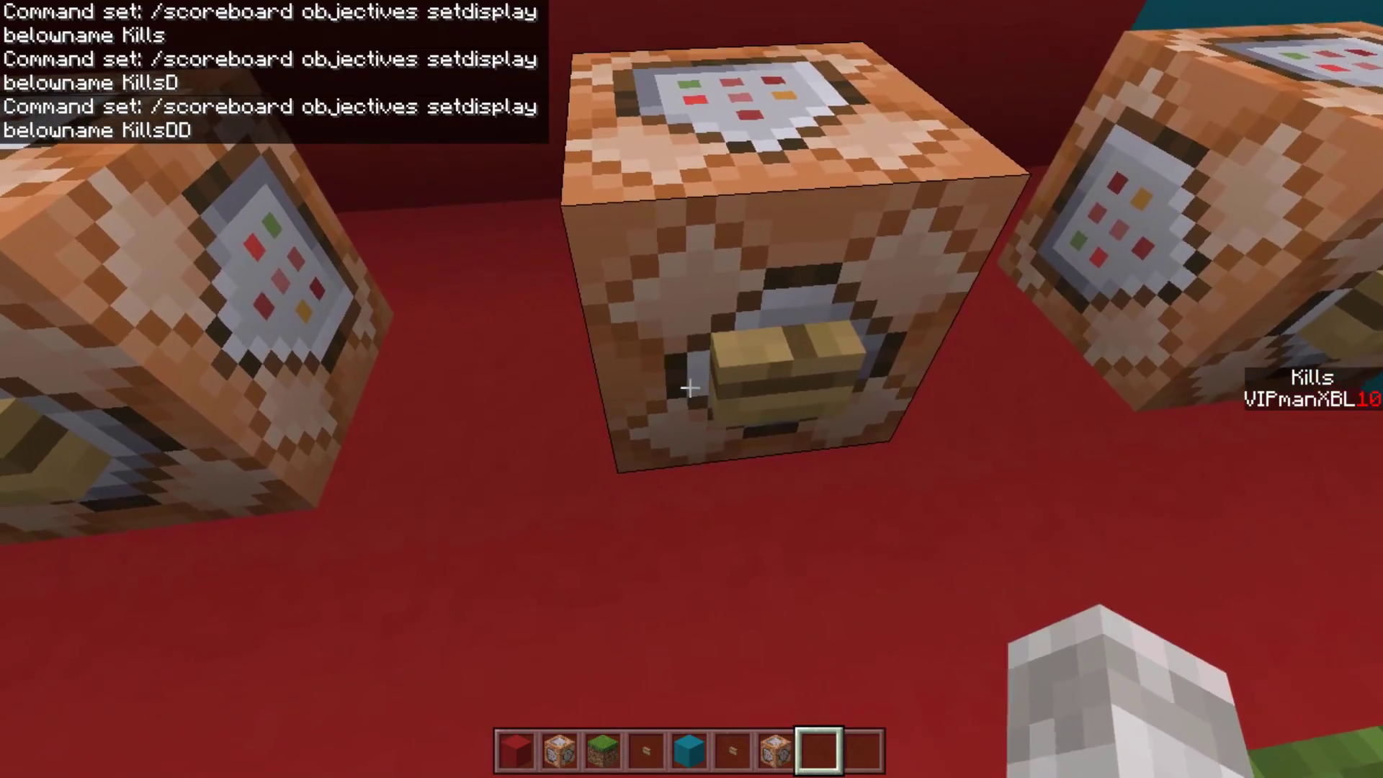
Set the command of the List block beside Below Name to scoreboard objectives setdisplay list KillsD and move on to the sidebar block
{"action": "right_click", "coordinate": [690, 388]}
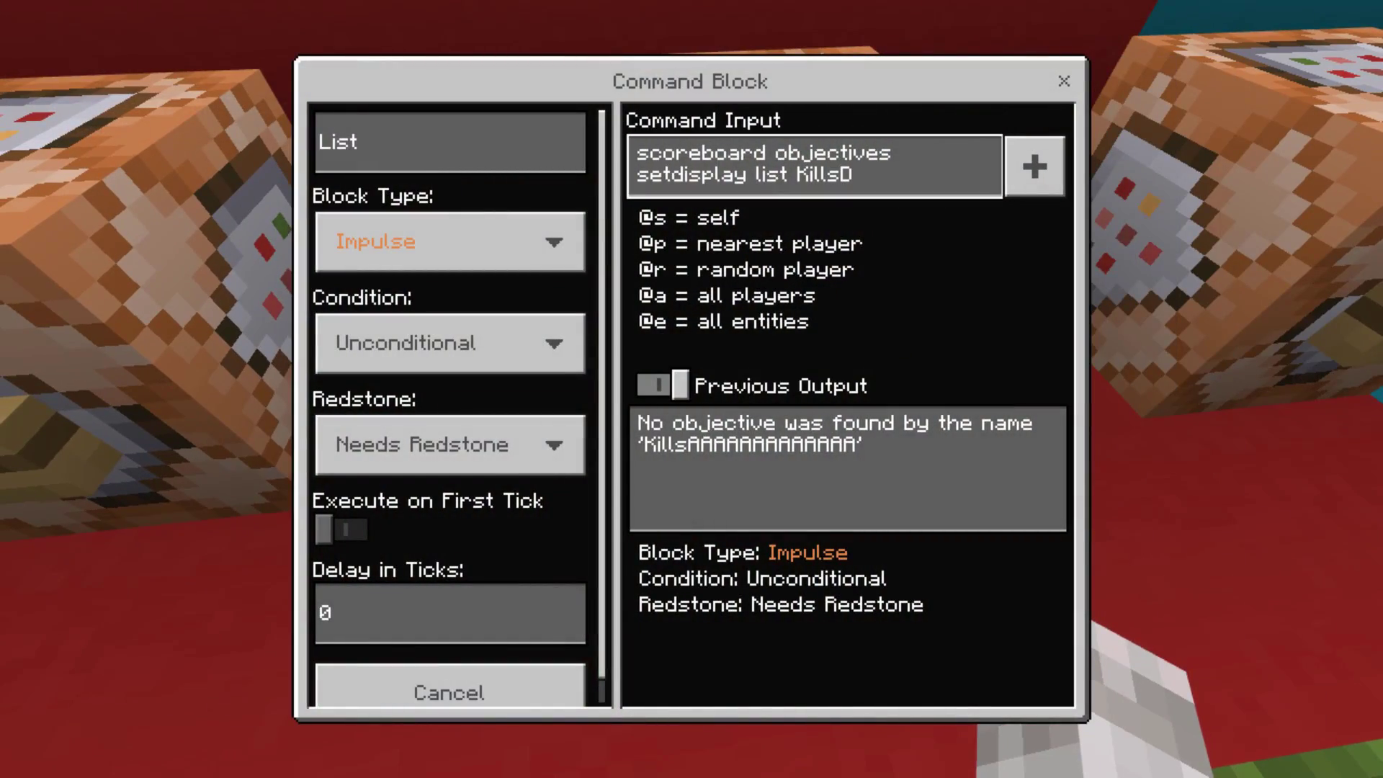
{"action": "key", "text": "Escape"}
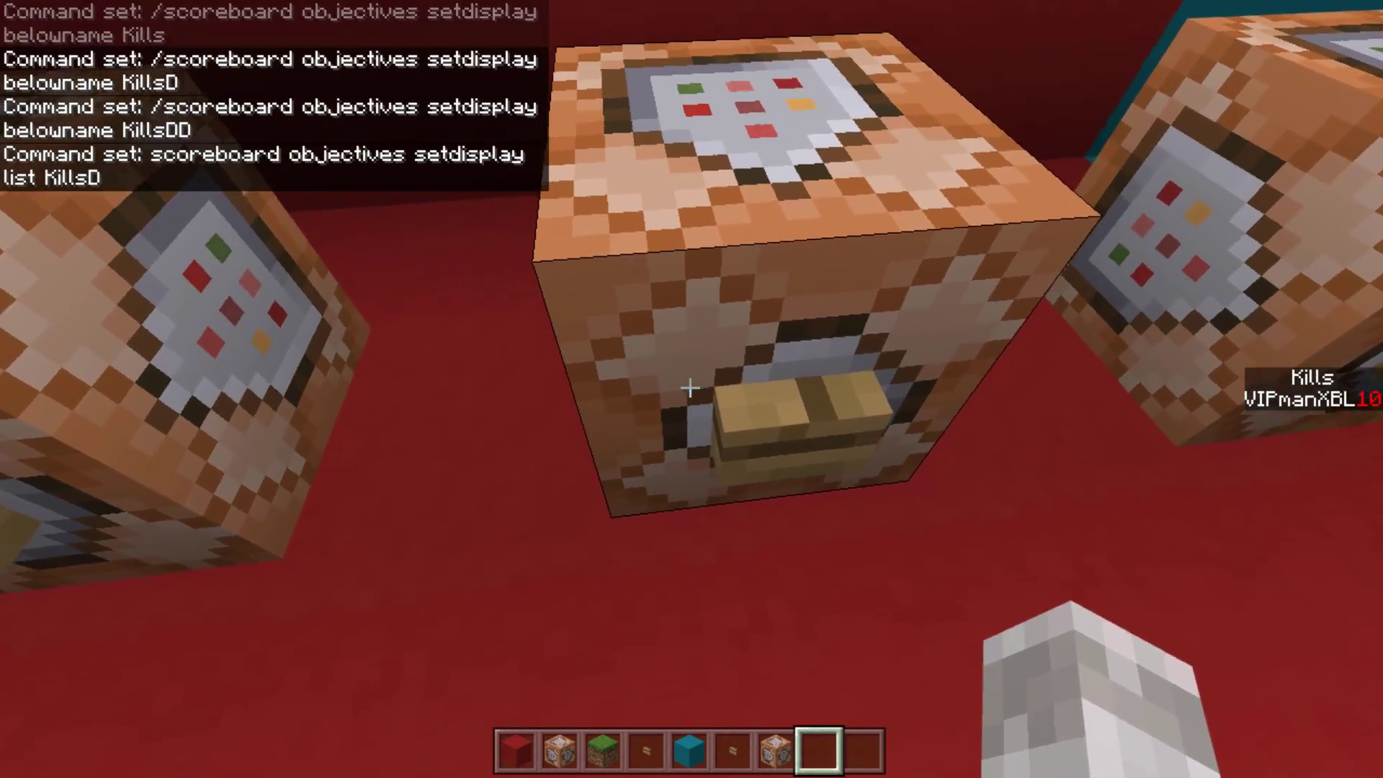
{"action": "key", "text": "d"}
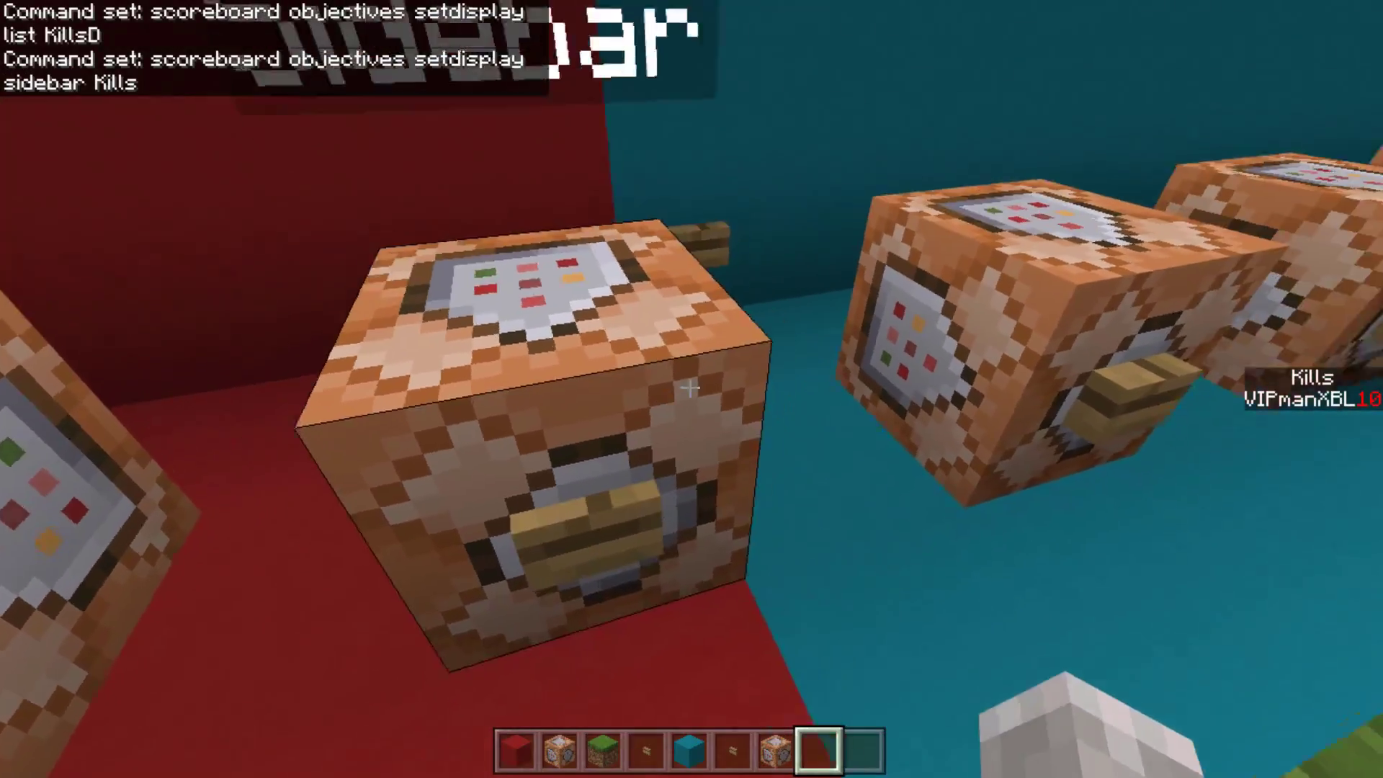
Compare the cyan-wall group of command blocks with the red-wall group
{"action": "key", "text": "d"}
{"action": "key", "text": "w"}
{"action": "key", "text": "d"}
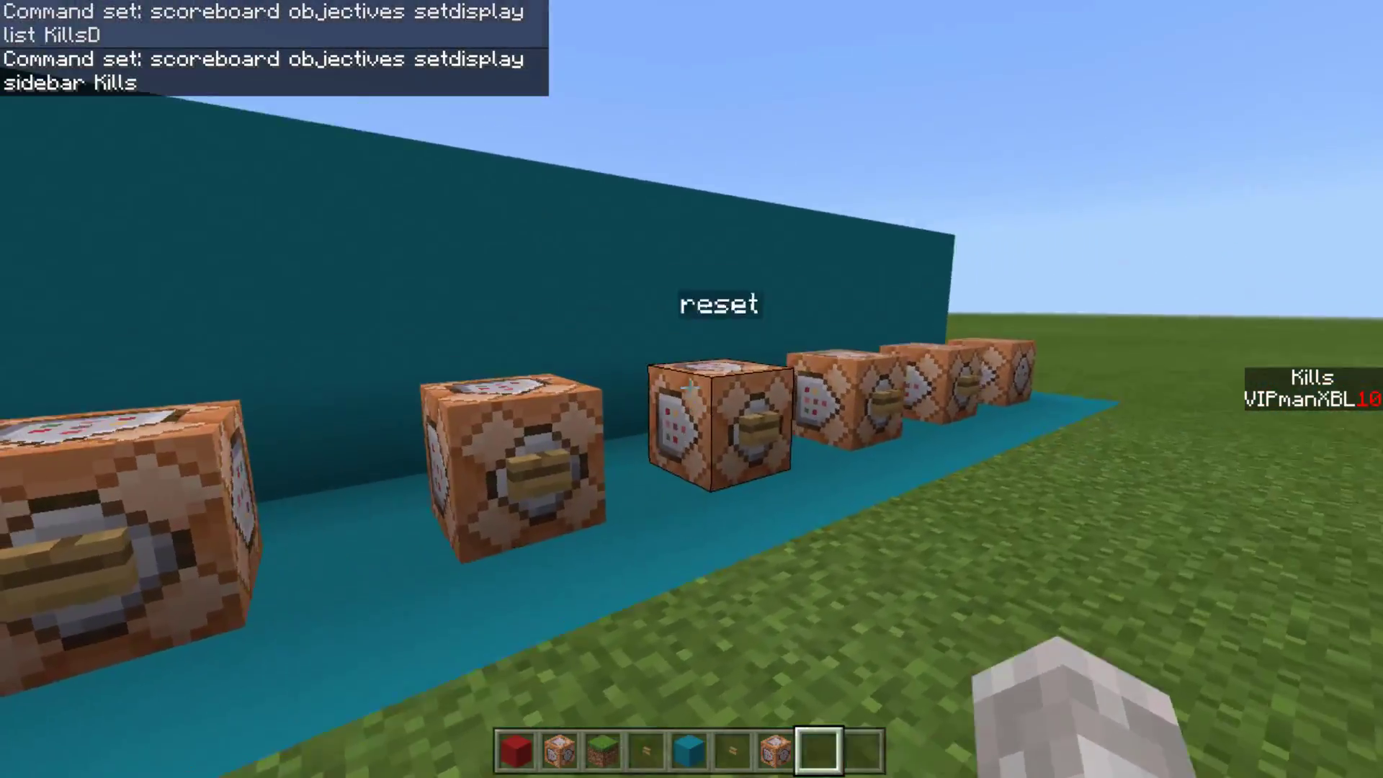
{"action": "key", "text": "w"}
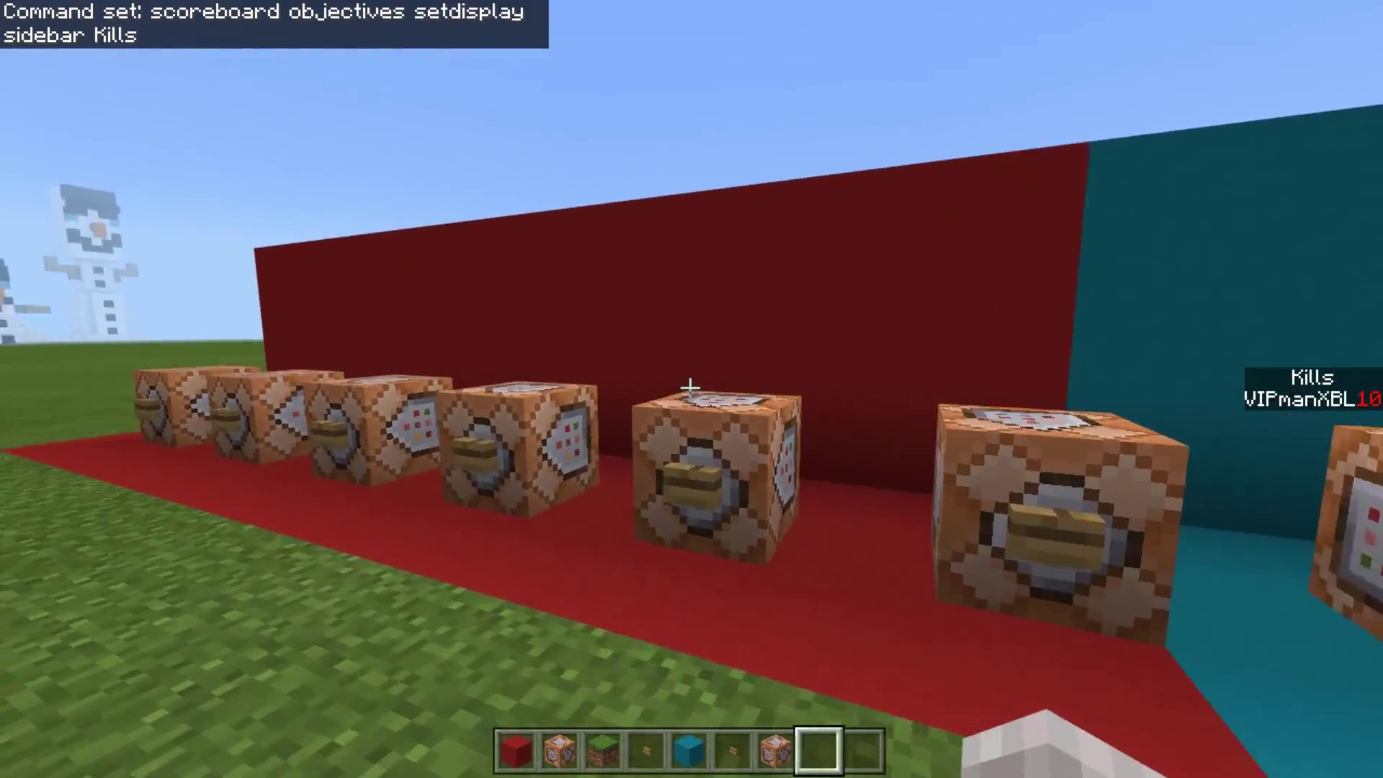
{"action": "key", "text": "w"}
{"action": "key", "text": "s"}
{"action": "key", "text": "d"}
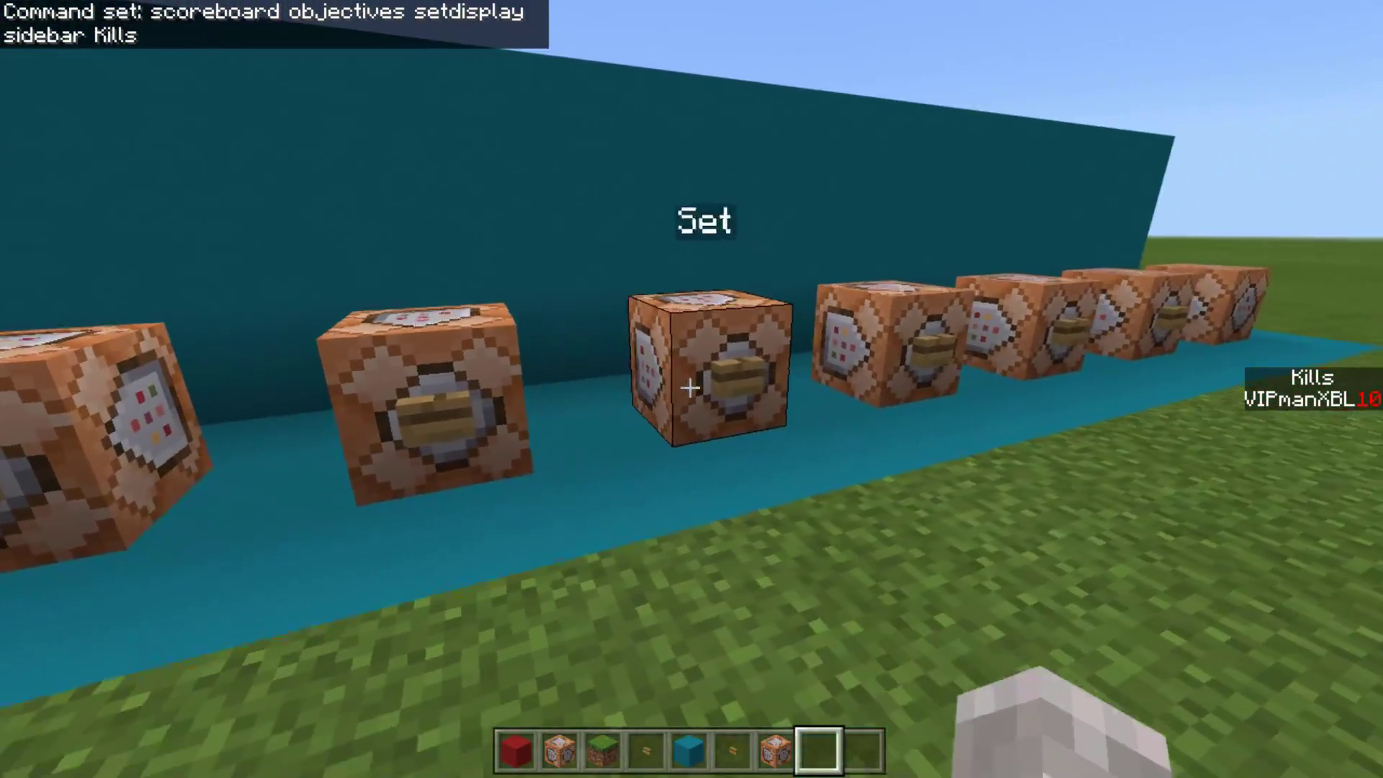
Go to the Add block, the first on the cyan wall, and open it to examine its players command
{"action": "key", "text": "a"}
{"action": "key", "text": "w"}
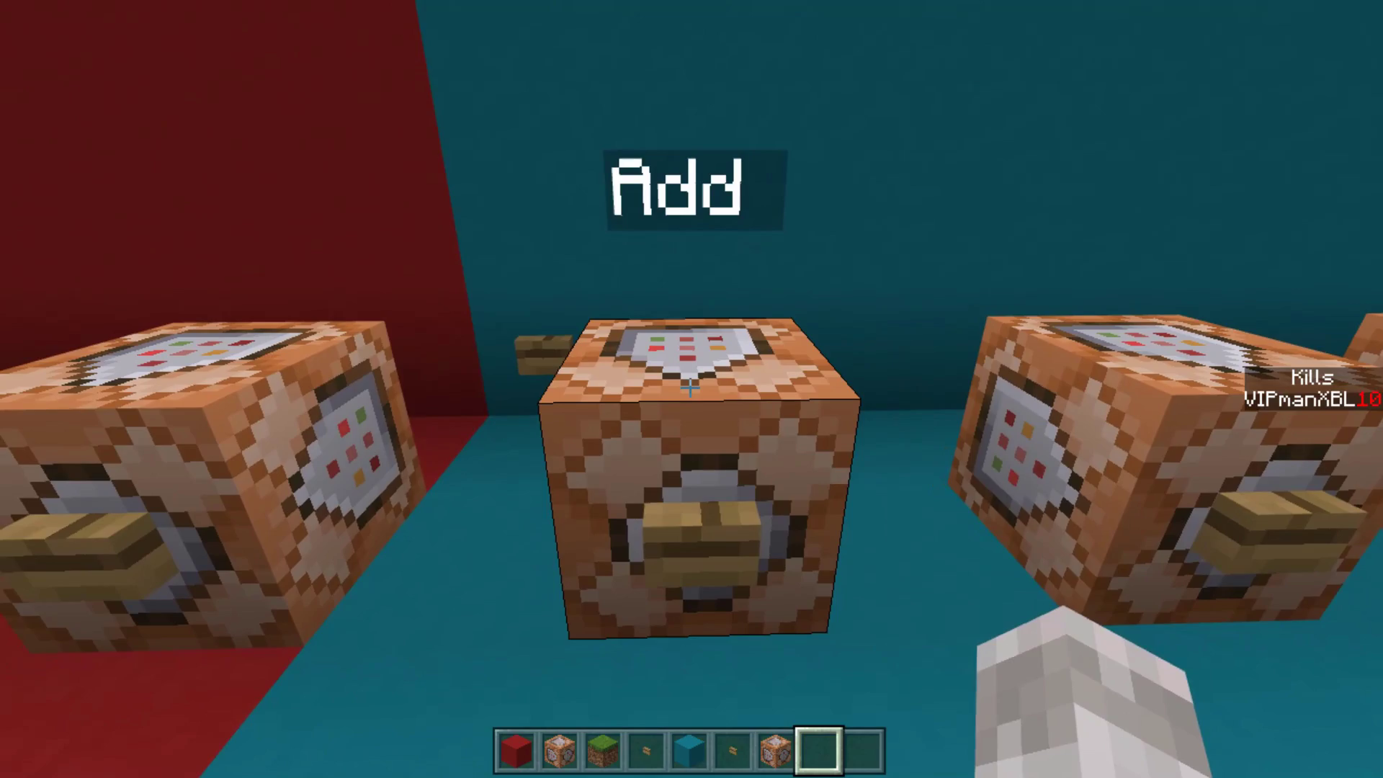
{"action": "key", "text": "s"}
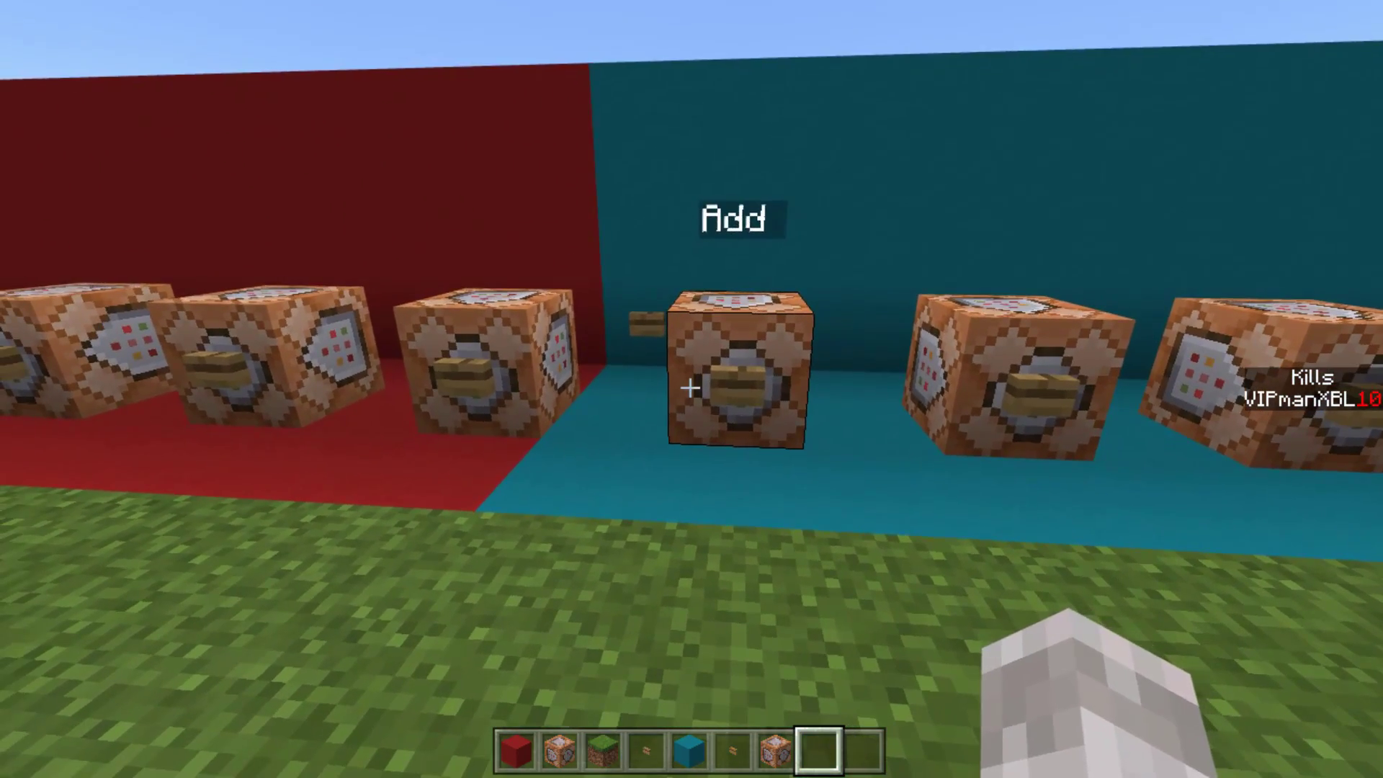
{"action": "key", "text": "w"}
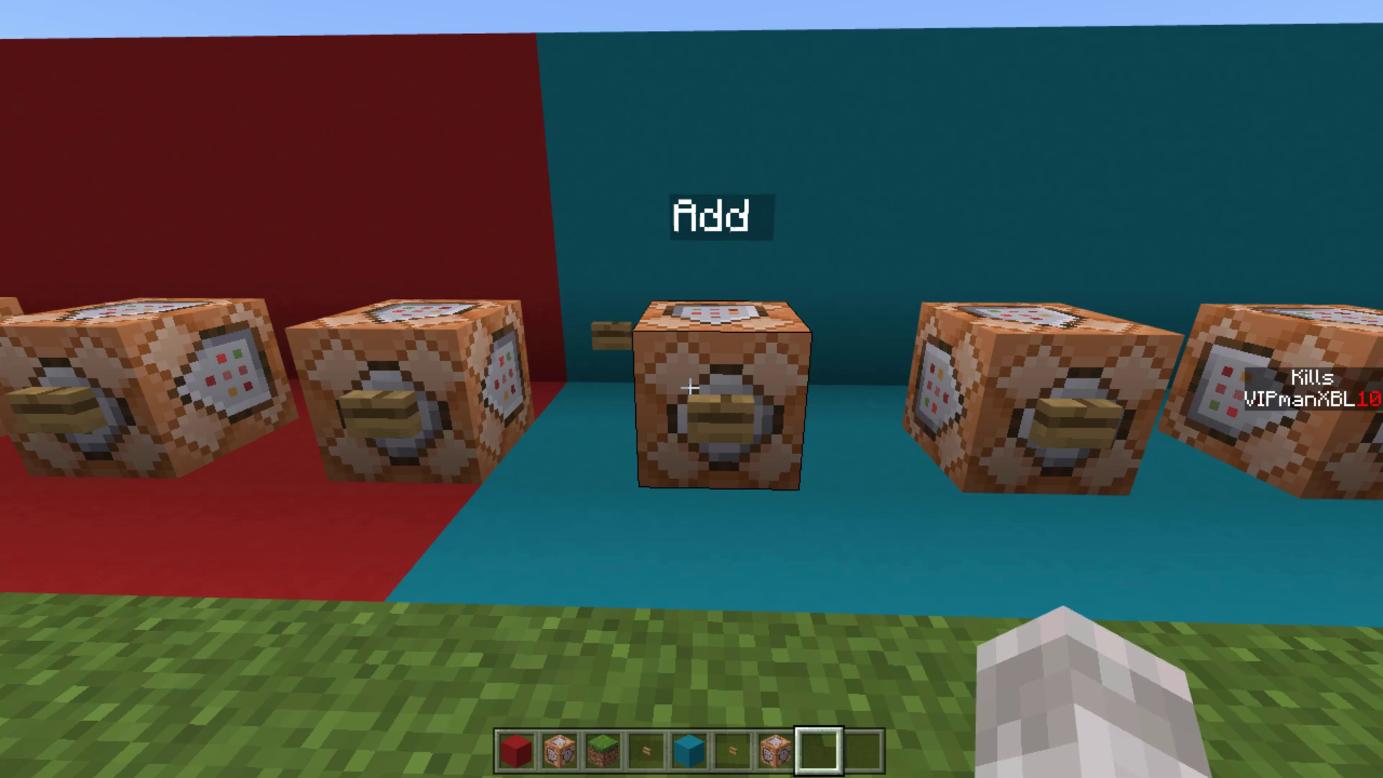
{"action": "key", "text": "w"}
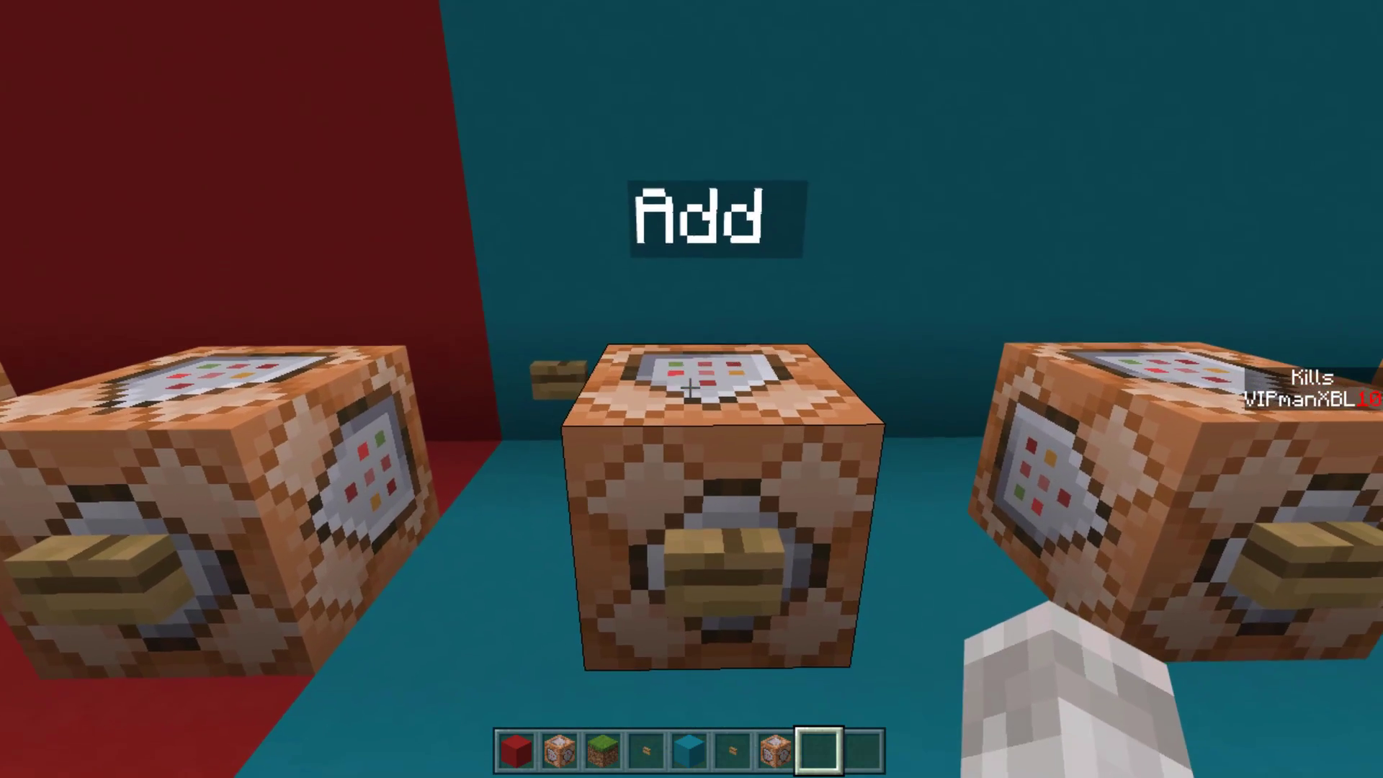
{"action": "right_click", "coordinate": [690, 388]}
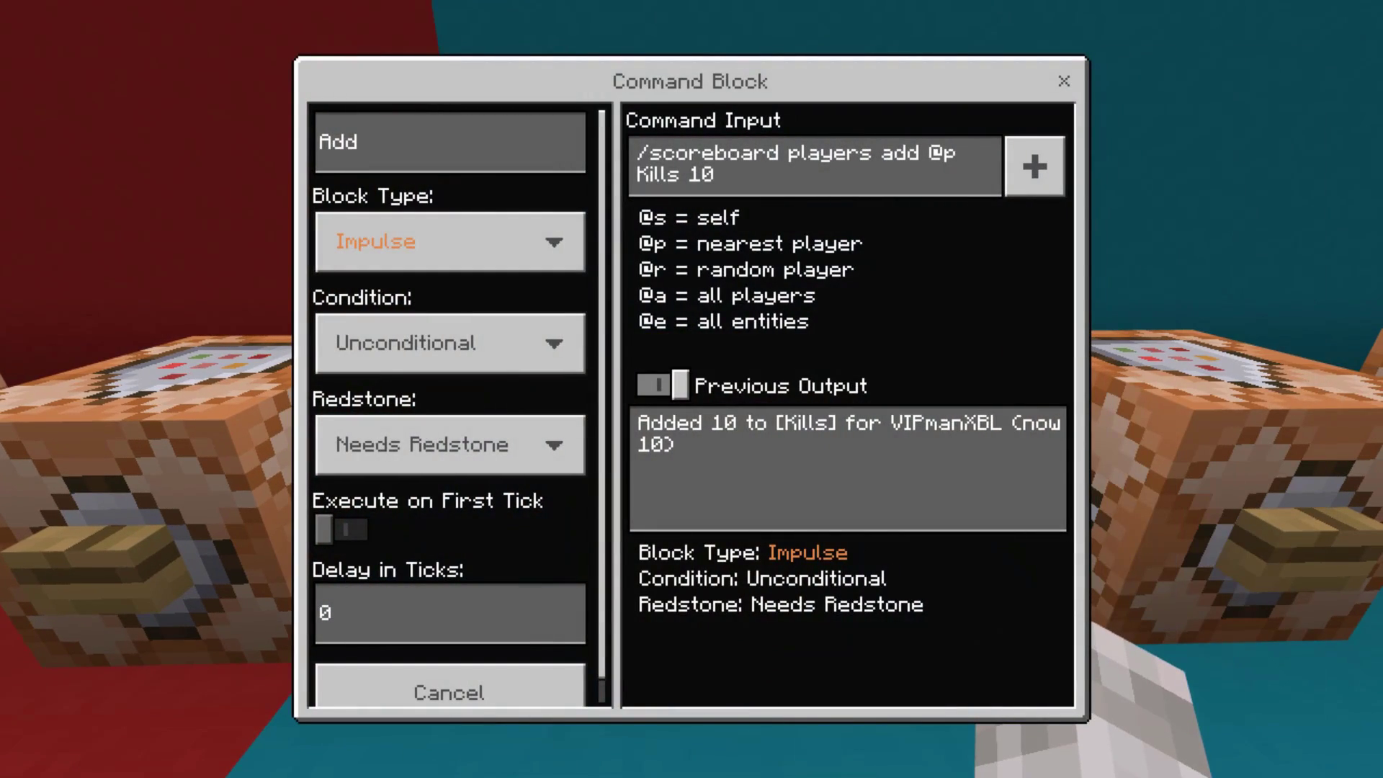
Close the Add block's settings and run the block once to add 10 Kills to the nearest player
{"action": "key", "text": "Escape"}
{"action": "right_click", "coordinate": [690, 388]}
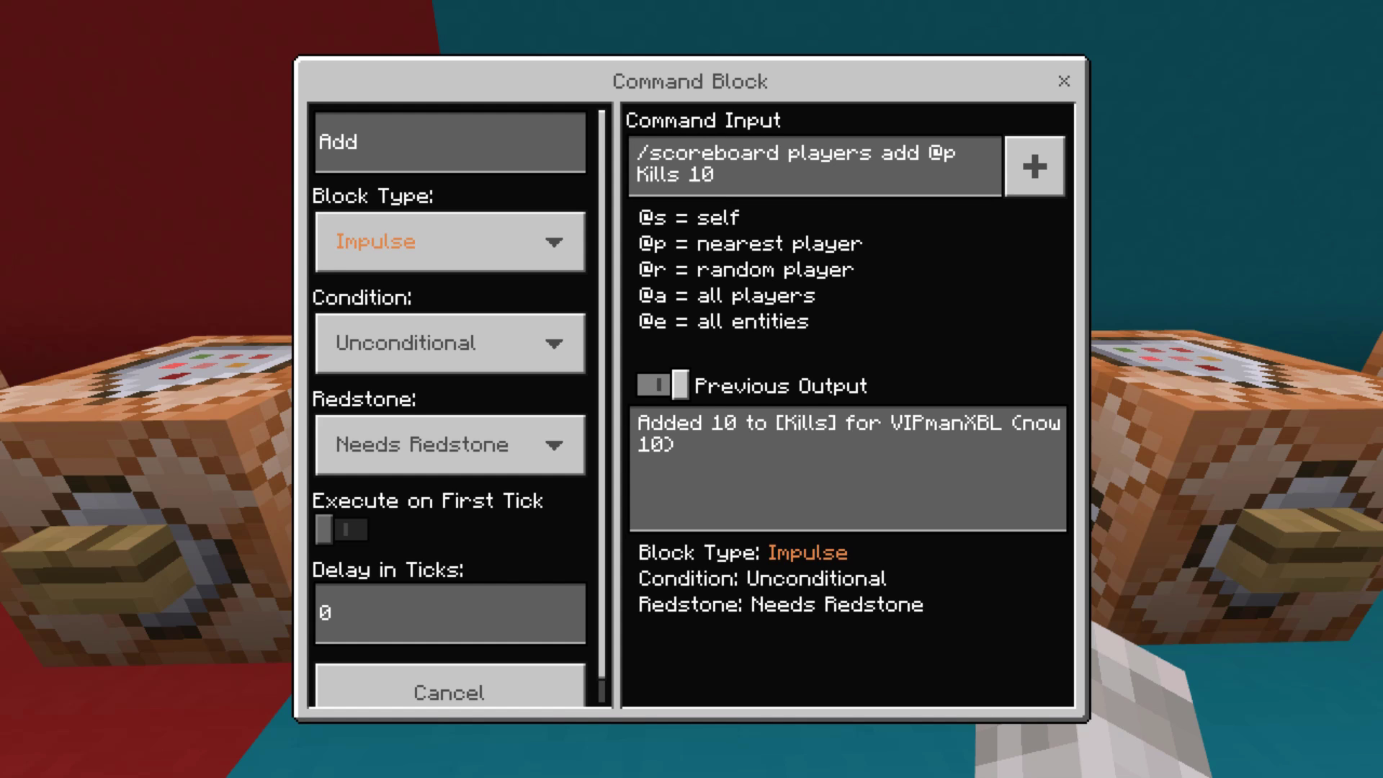
{"action": "key", "text": "Escape"}
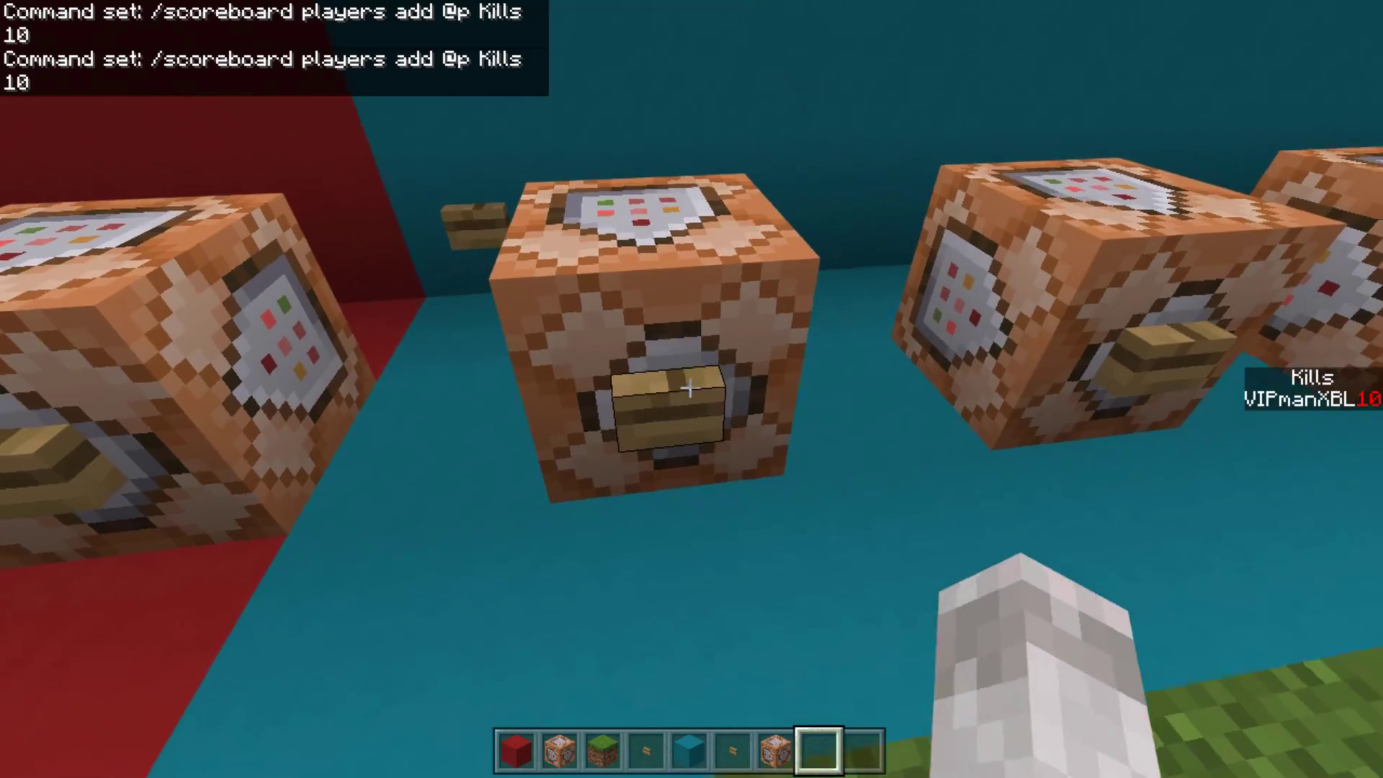
{"action": "key", "text": "w"}
{"action": "right_click", "coordinate": [691, 387]}
Open the unlabelled command block beside Add on the cyan wall and examine its players remove command
{"action": "key", "text": "d"}
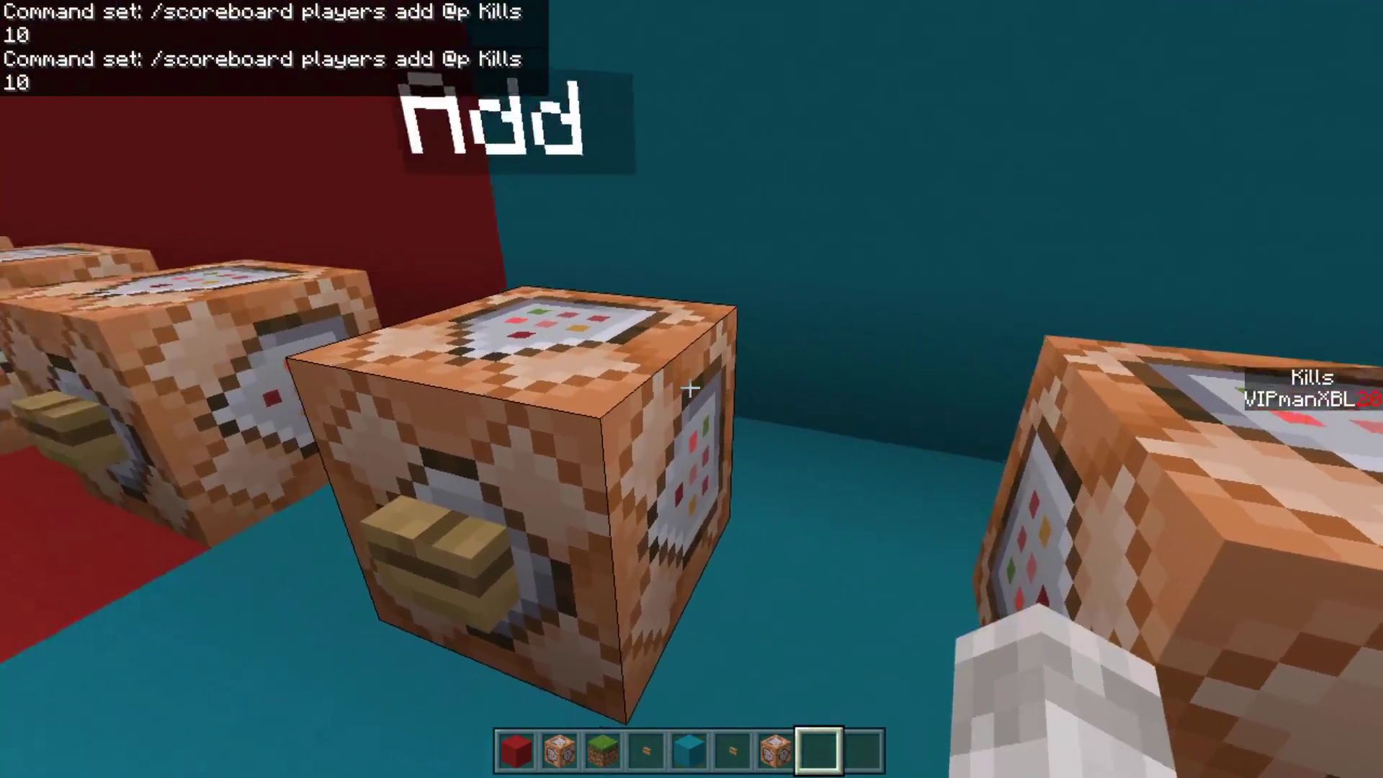
{"action": "key", "text": "w"}
{"action": "key", "text": "d"}
{"action": "key", "text": "s"}
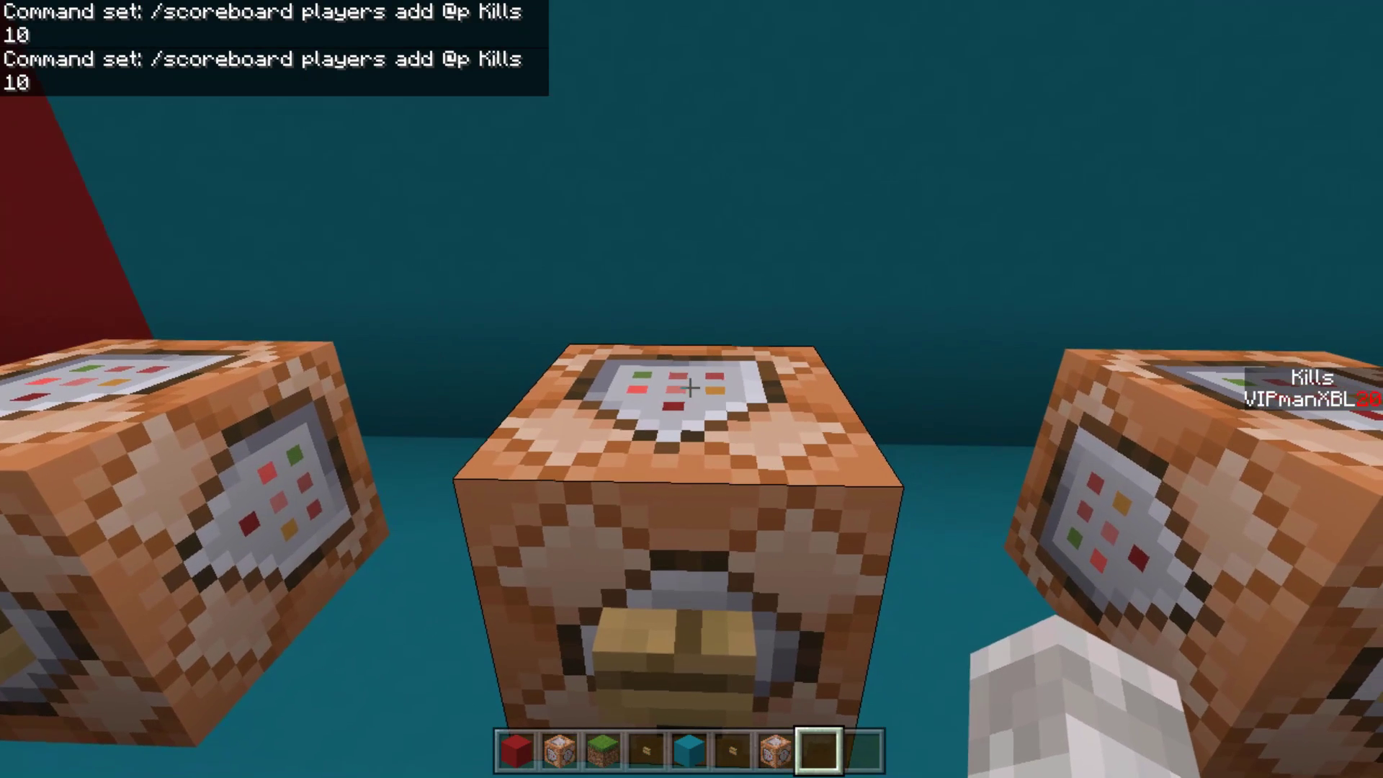
{"action": "right_click", "coordinate": [690, 389]}
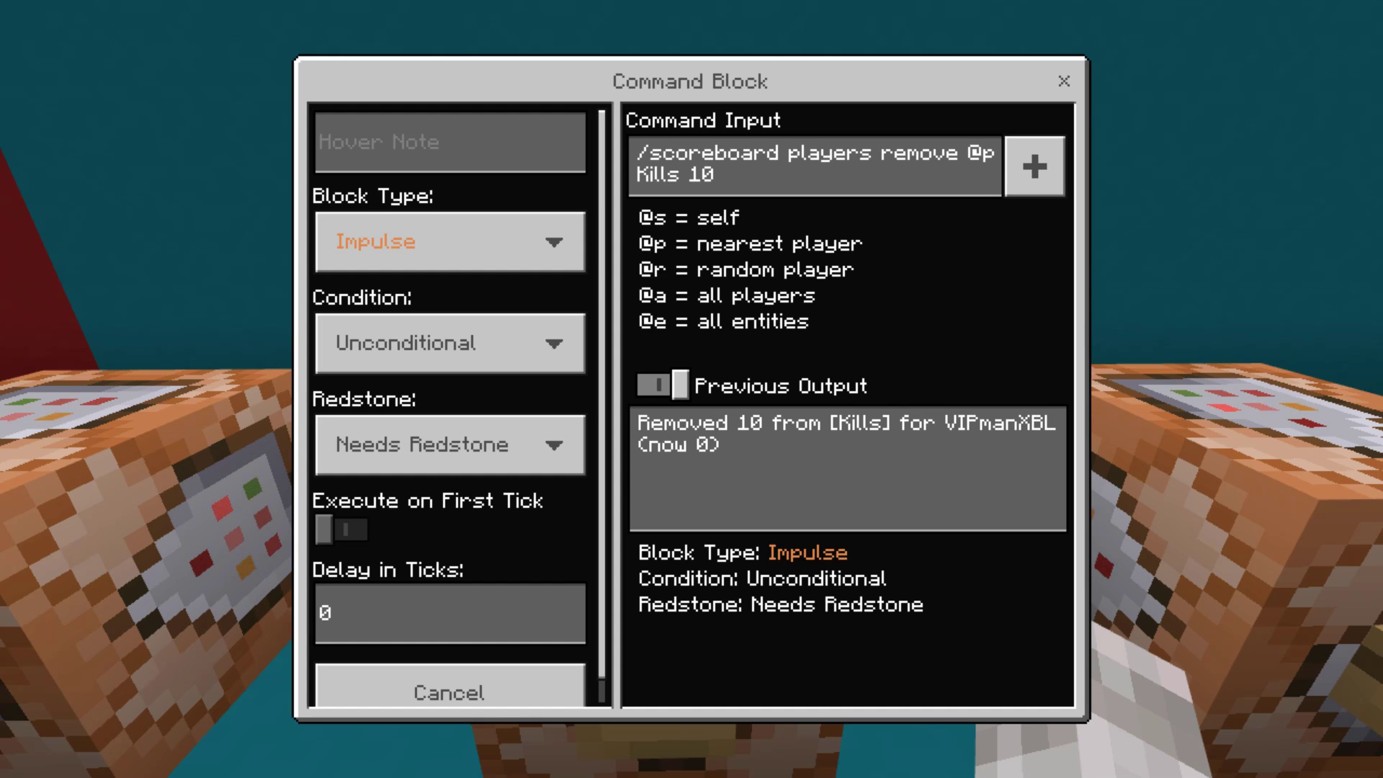
{"action": "key", "text": "Escape"}
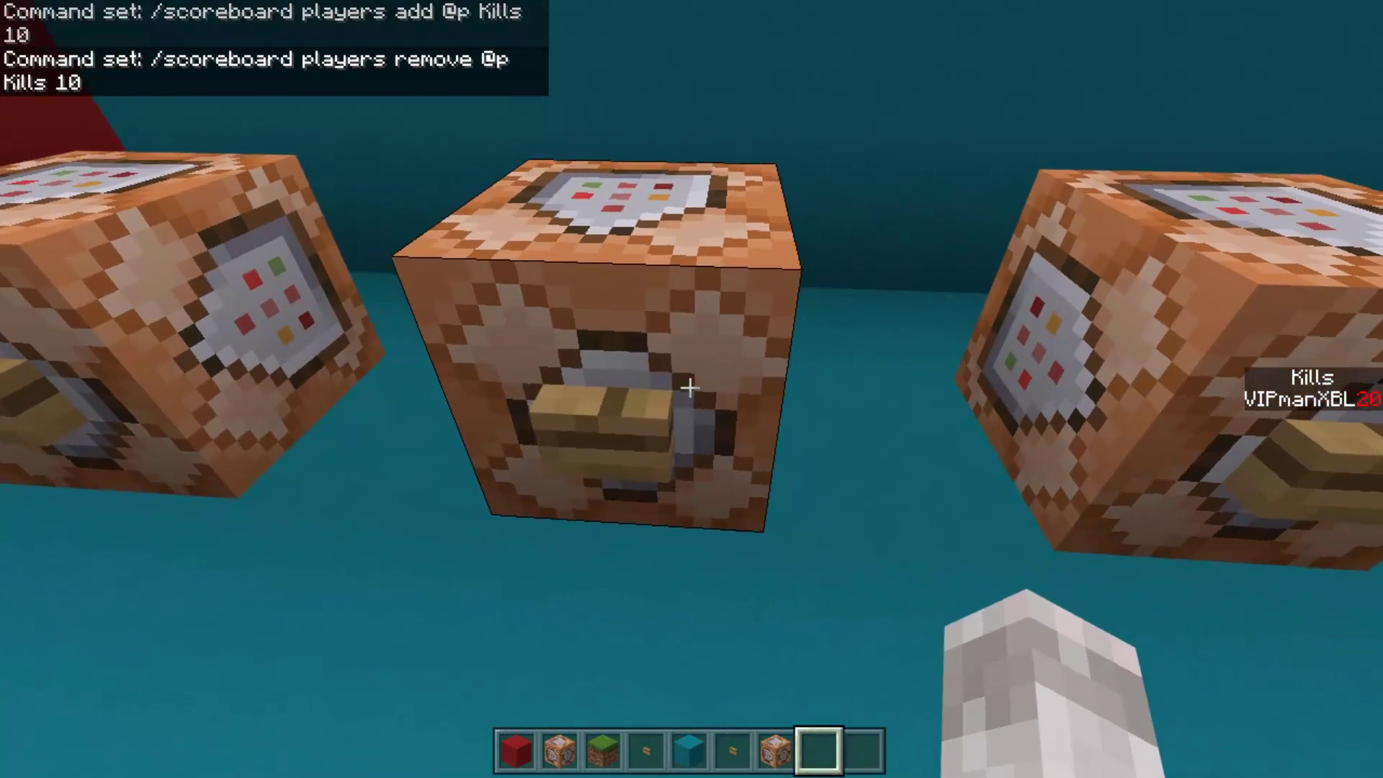
Run the remove block to take 10 Kills from the nearest player and run the Add block to restore them
{"action": "right_click", "coordinate": [689, 388]}
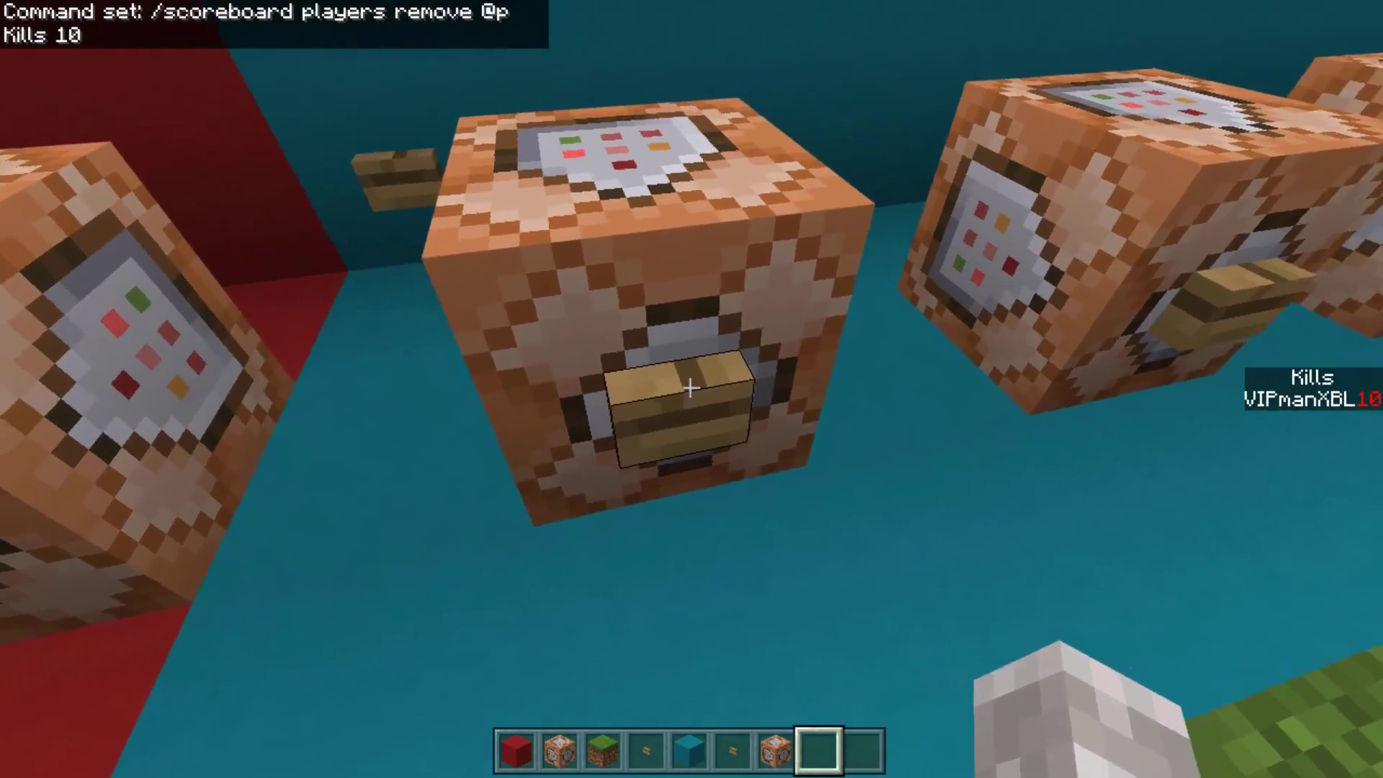
{"action": "right_click", "coordinate": [689, 388]}
Go to the Set block on the cyan wall and open it to examine its players set command
{"action": "key", "text": "d"}
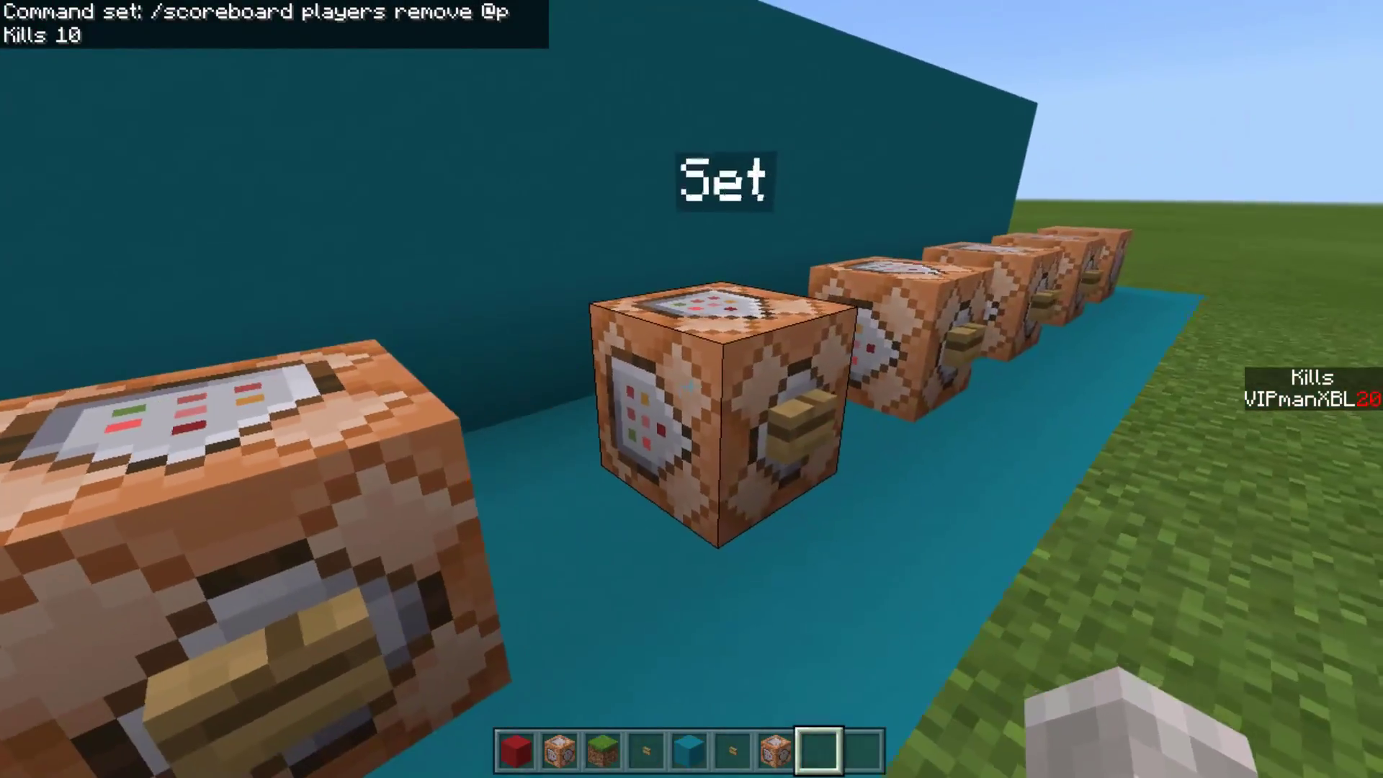
{"action": "key", "text": "w"}
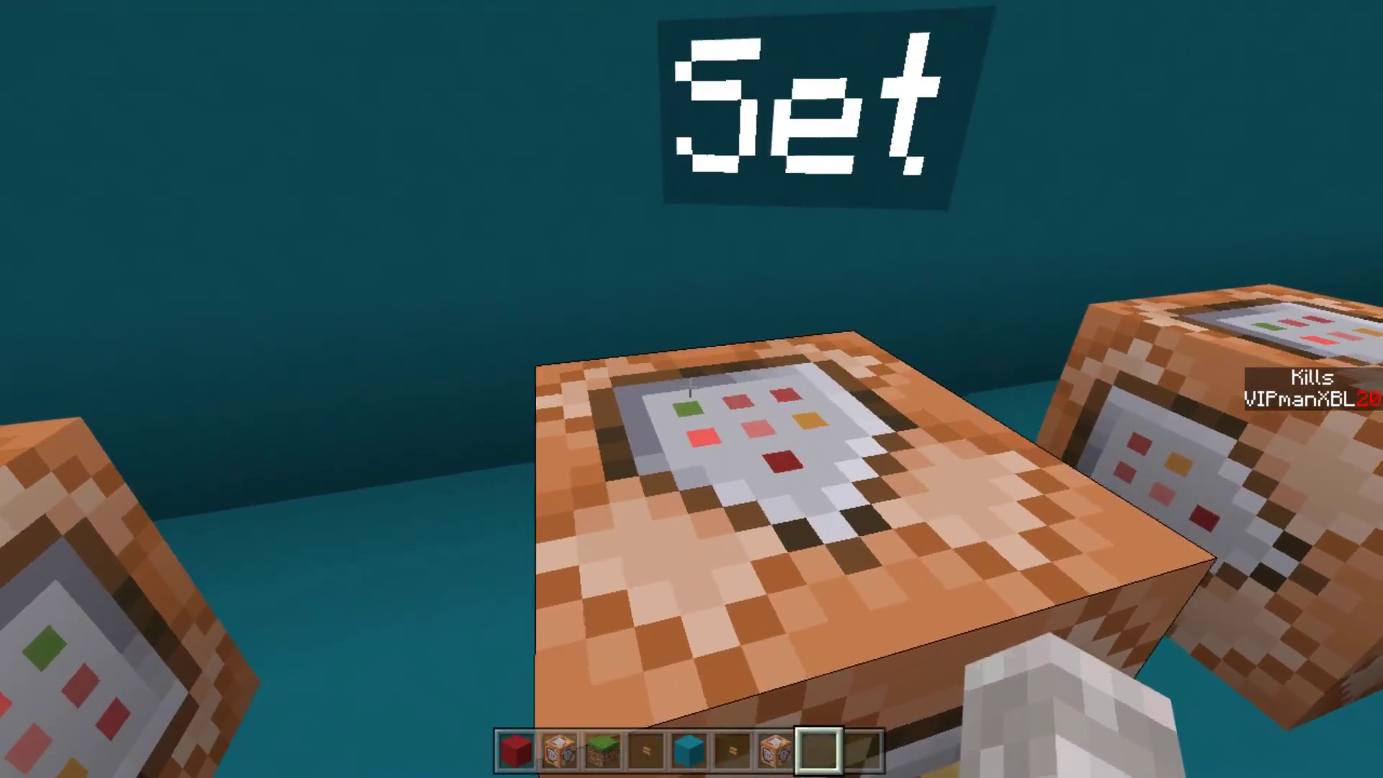
{"action": "right_click", "coordinate": [690, 387]}
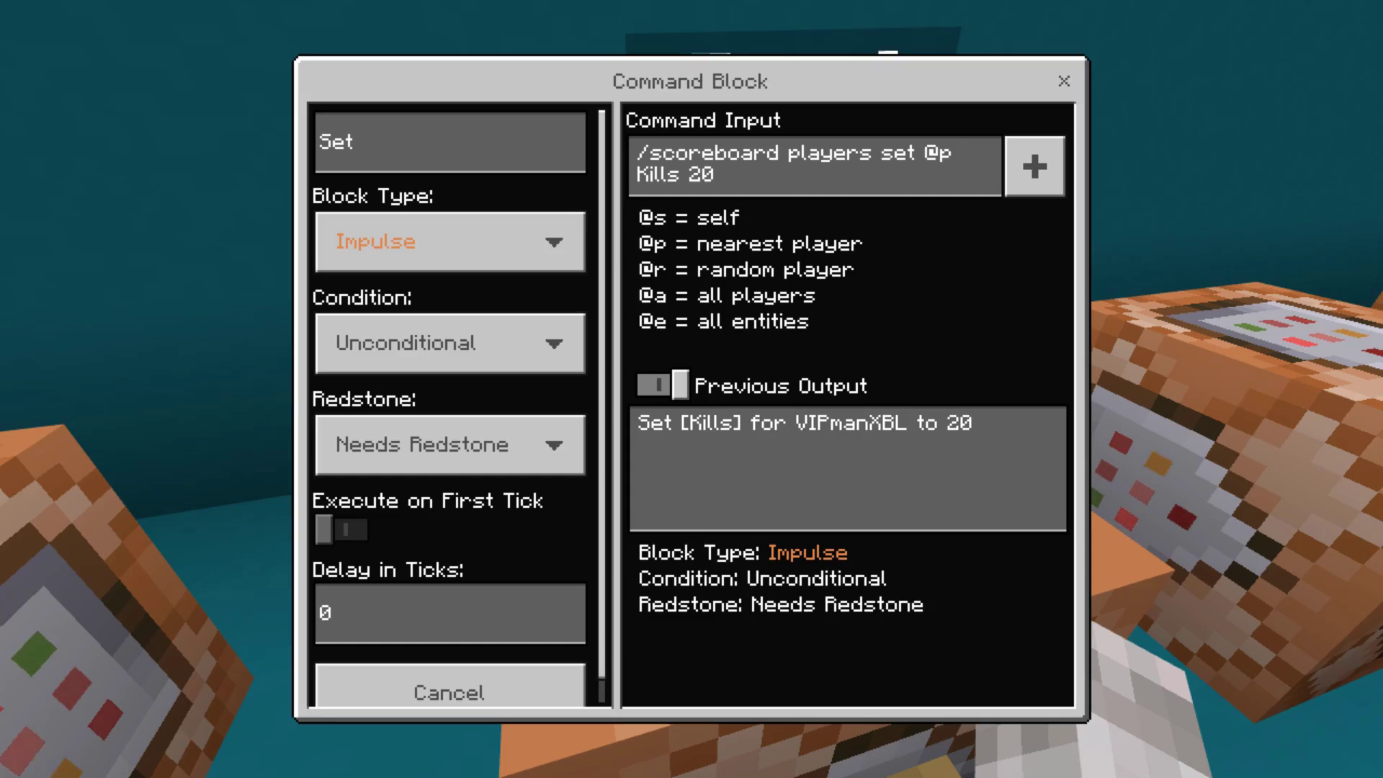
{"action": "key", "text": "Escape"}
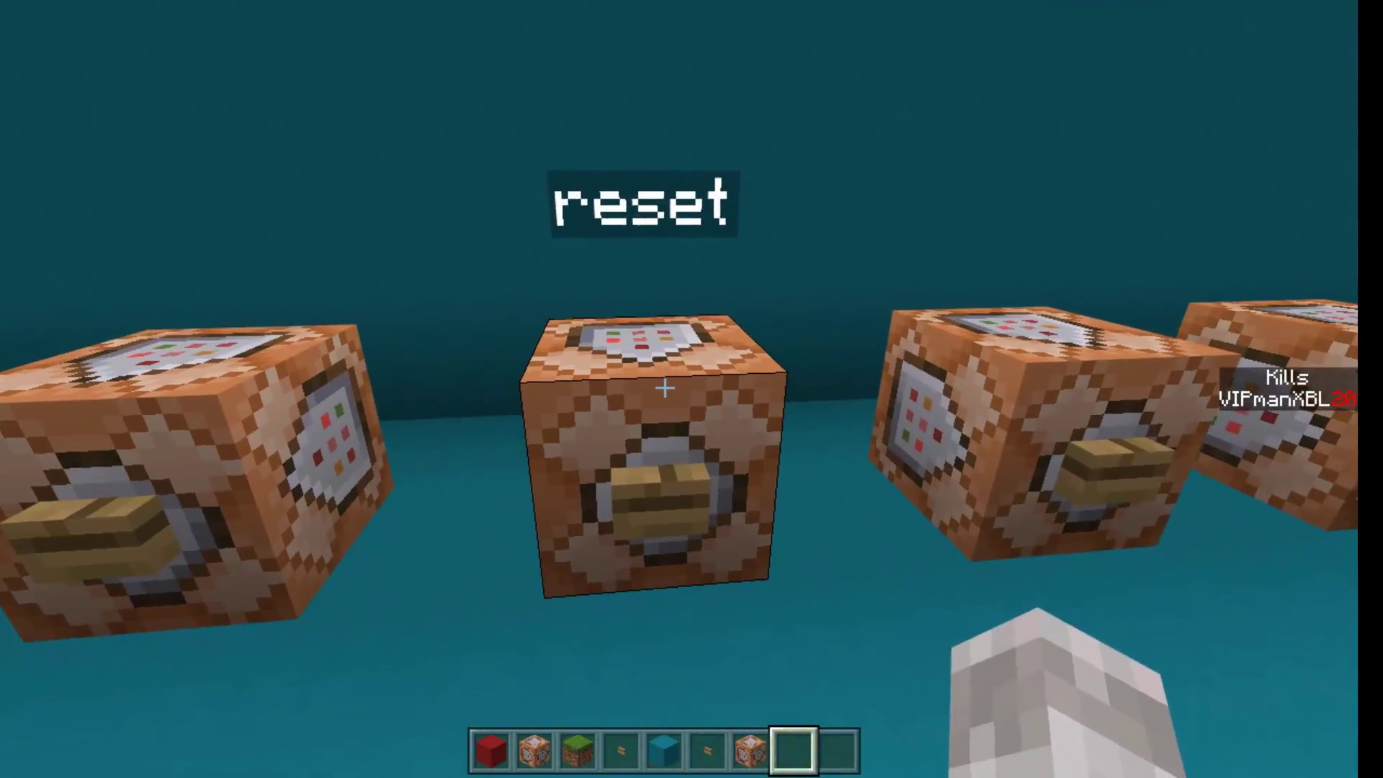
Return to the List block on the red wall and set its command to scoreboard objectives setdisplay list Kills
{"action": "key", "text": "a"}
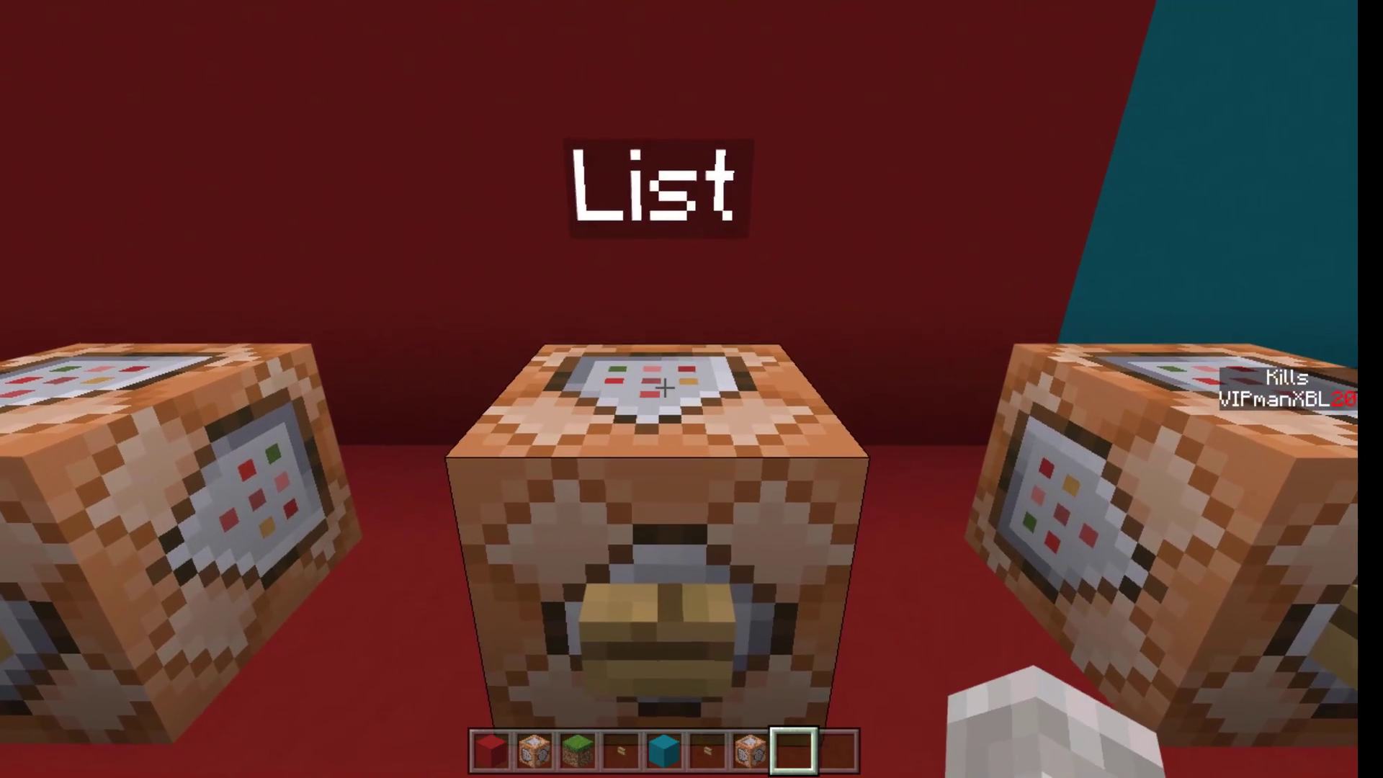
{"action": "right_click", "coordinate": [665, 387]}
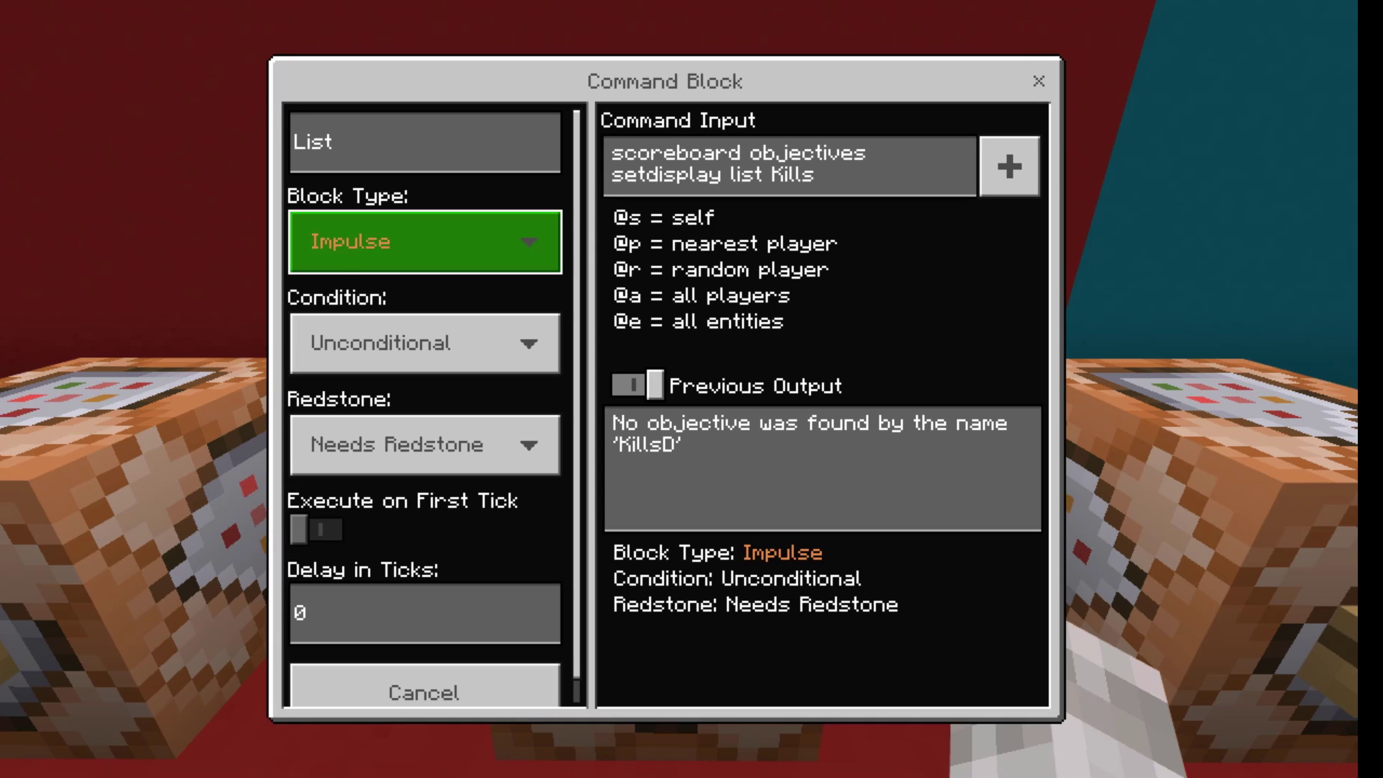
{"action": "key", "text": "Escape"}
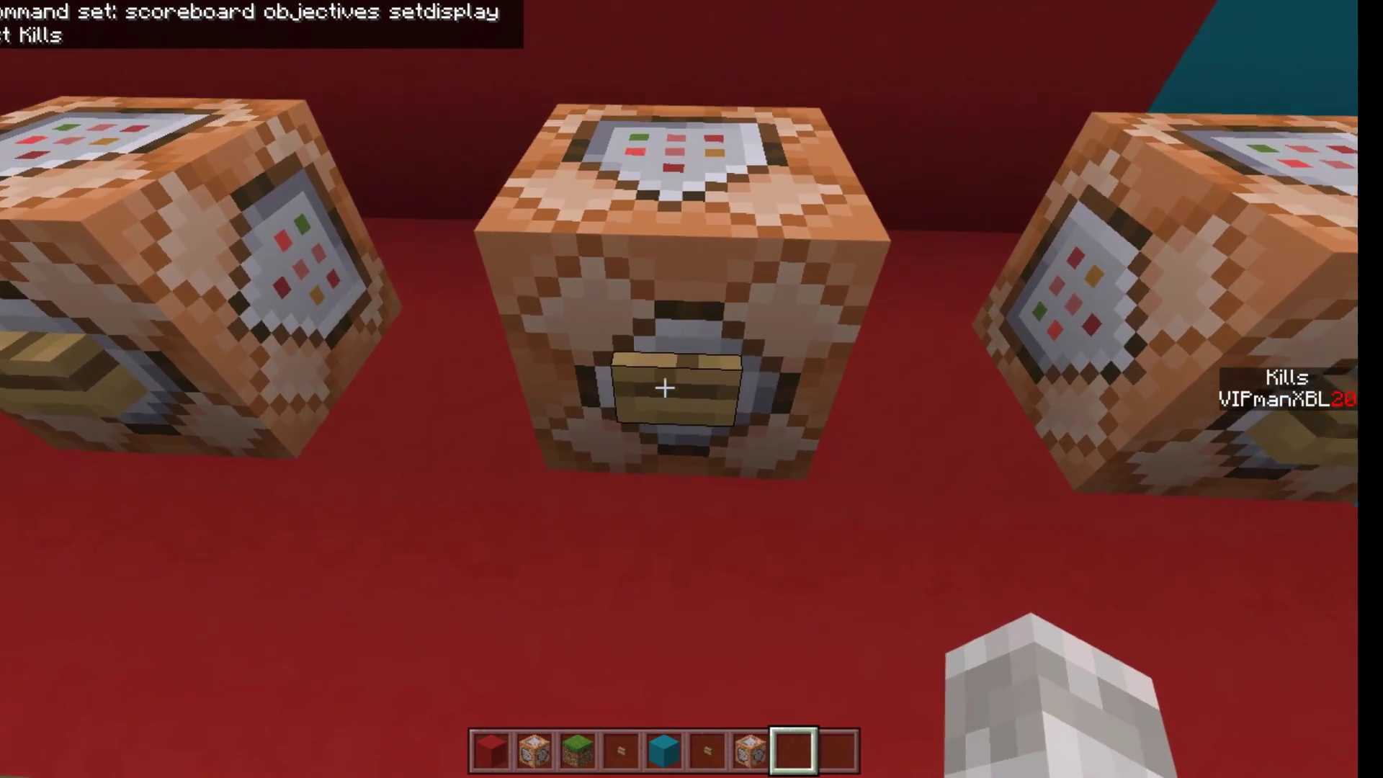
{"action": "key", "text": "Escape"}
{"action": "key", "text": "Escape"}
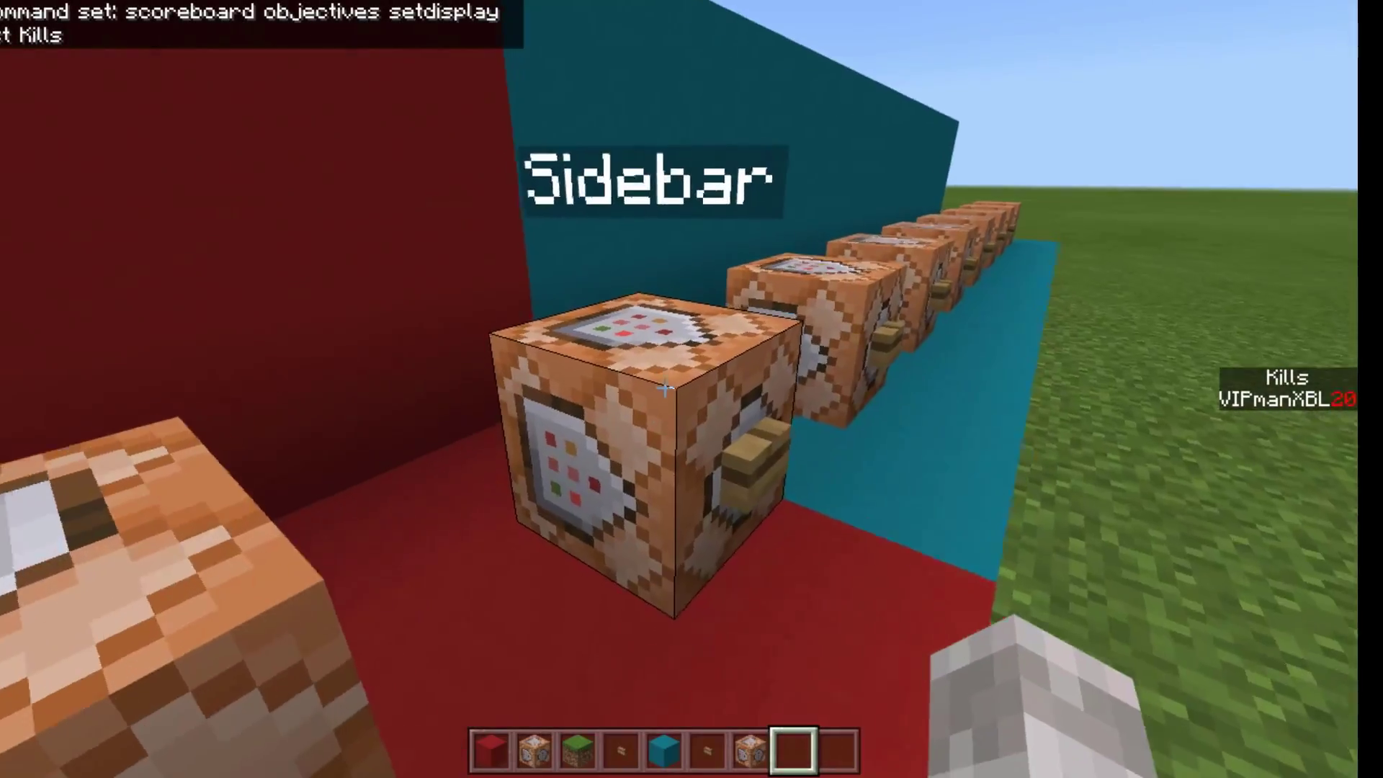
Examine the command of the reset block on the cyan wall and run it to reset the nearest player's Kills score
{"action": "key", "text": "s"}
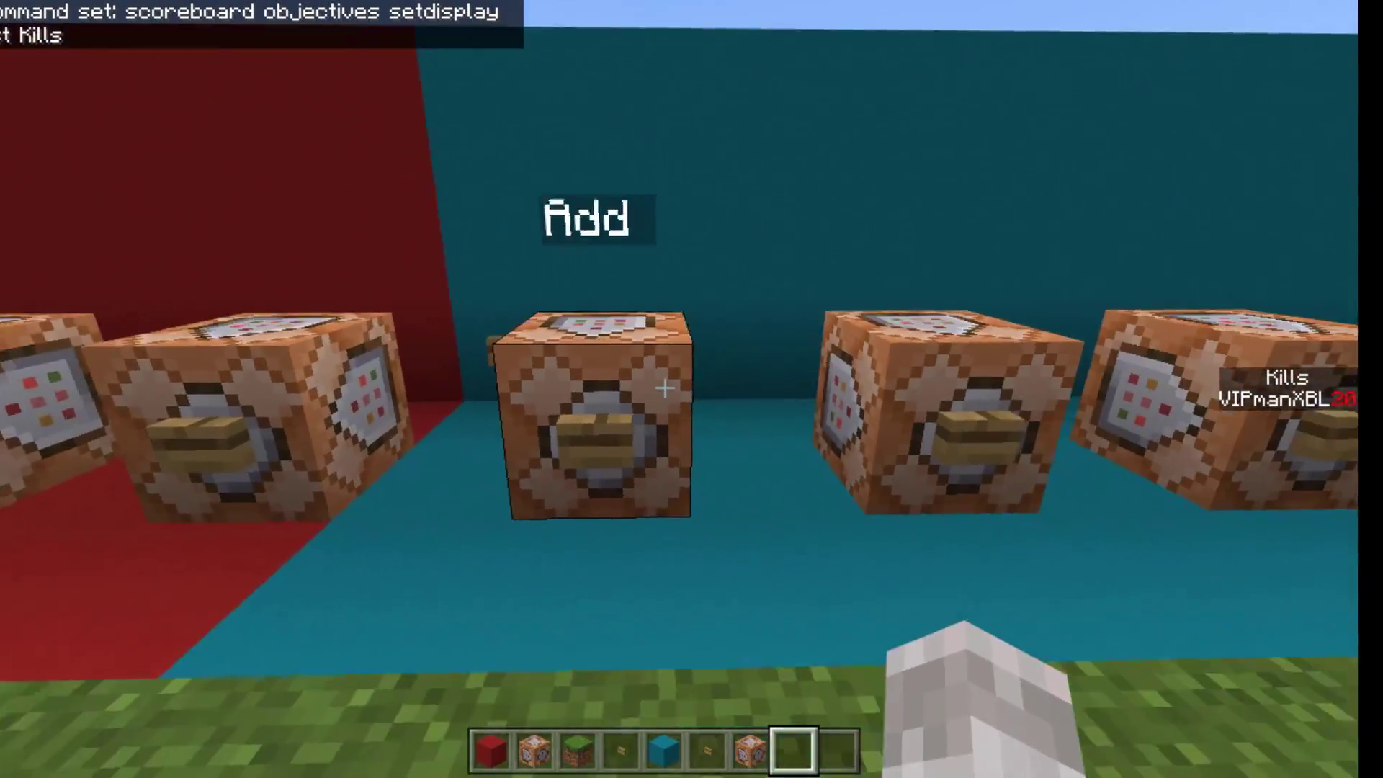
{"action": "key", "text": "d"}
{"action": "key", "text": "a"}
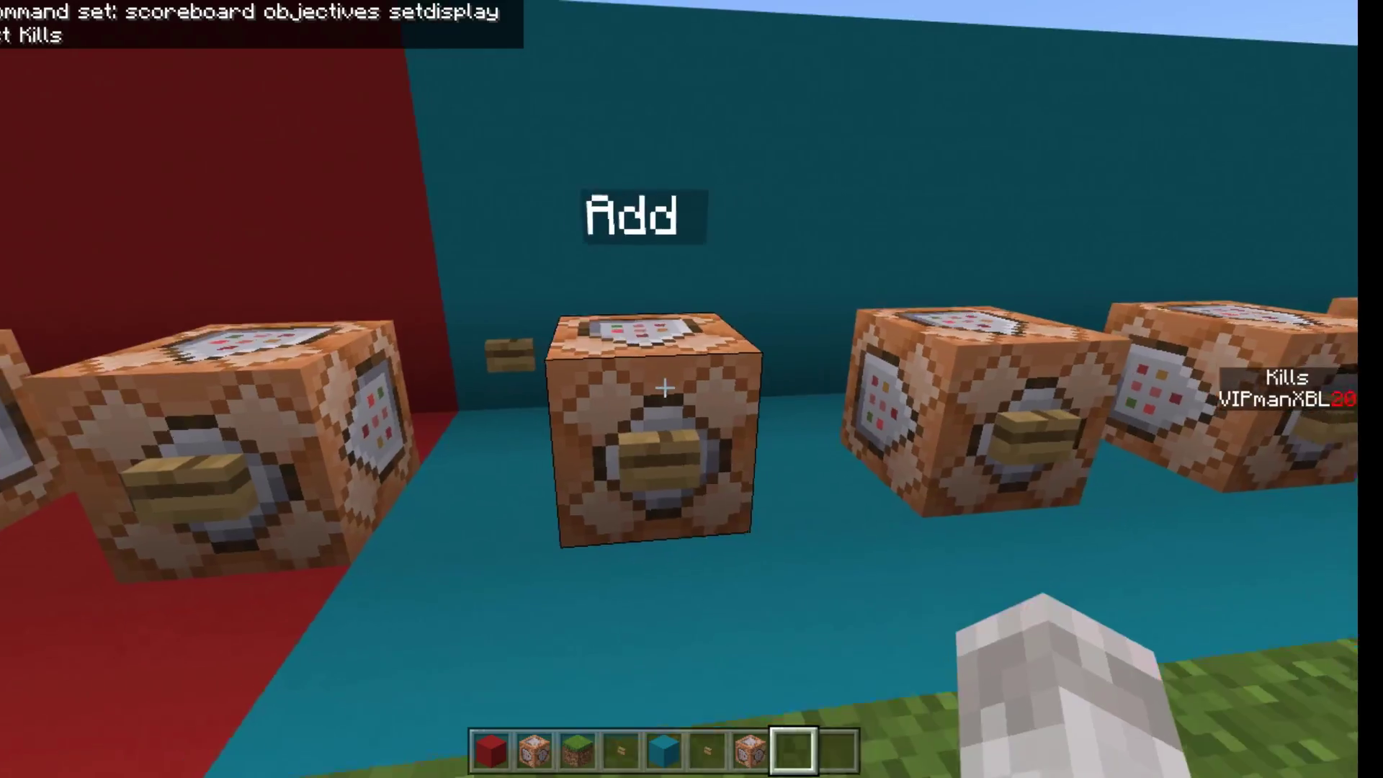
{"action": "key", "text": "d"}
{"action": "key", "text": "d"}
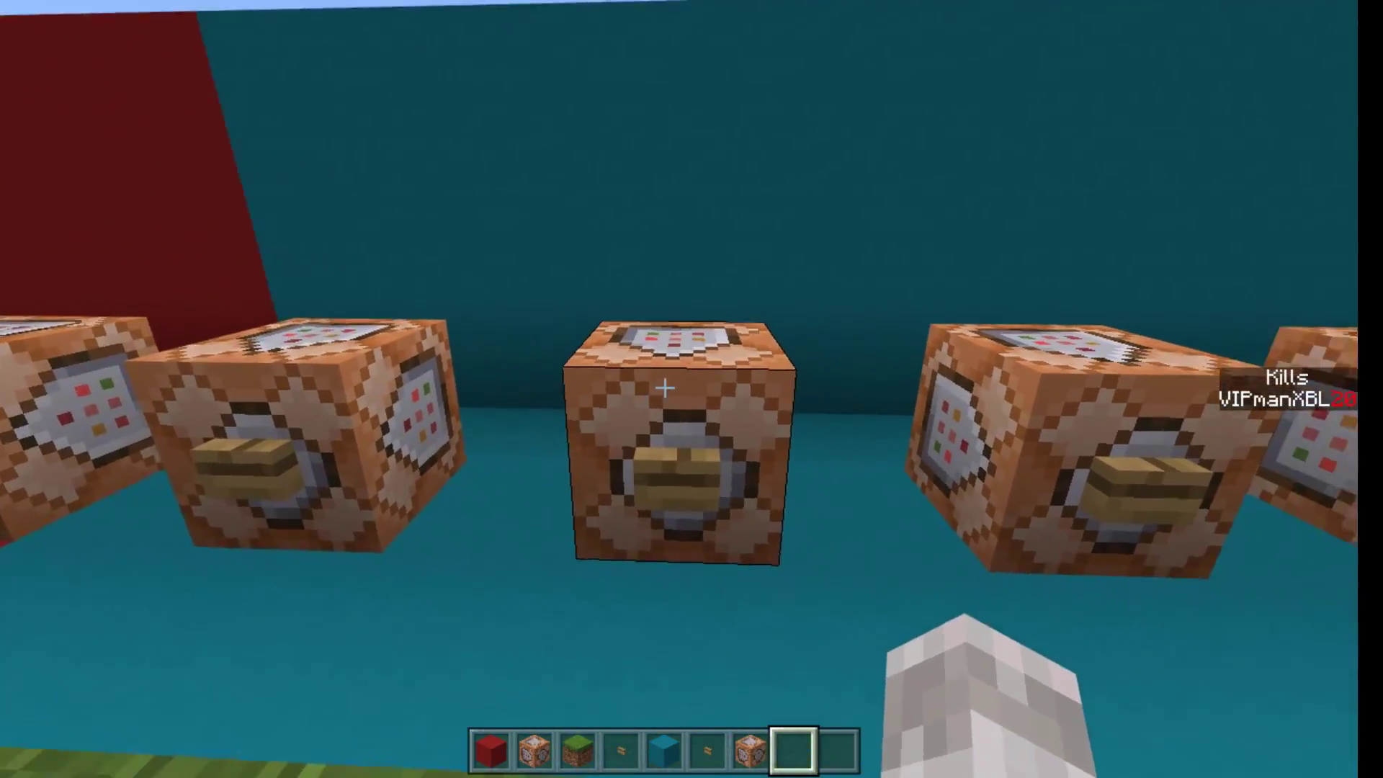
{"action": "key", "text": "s"}
{"action": "key", "text": "a"}
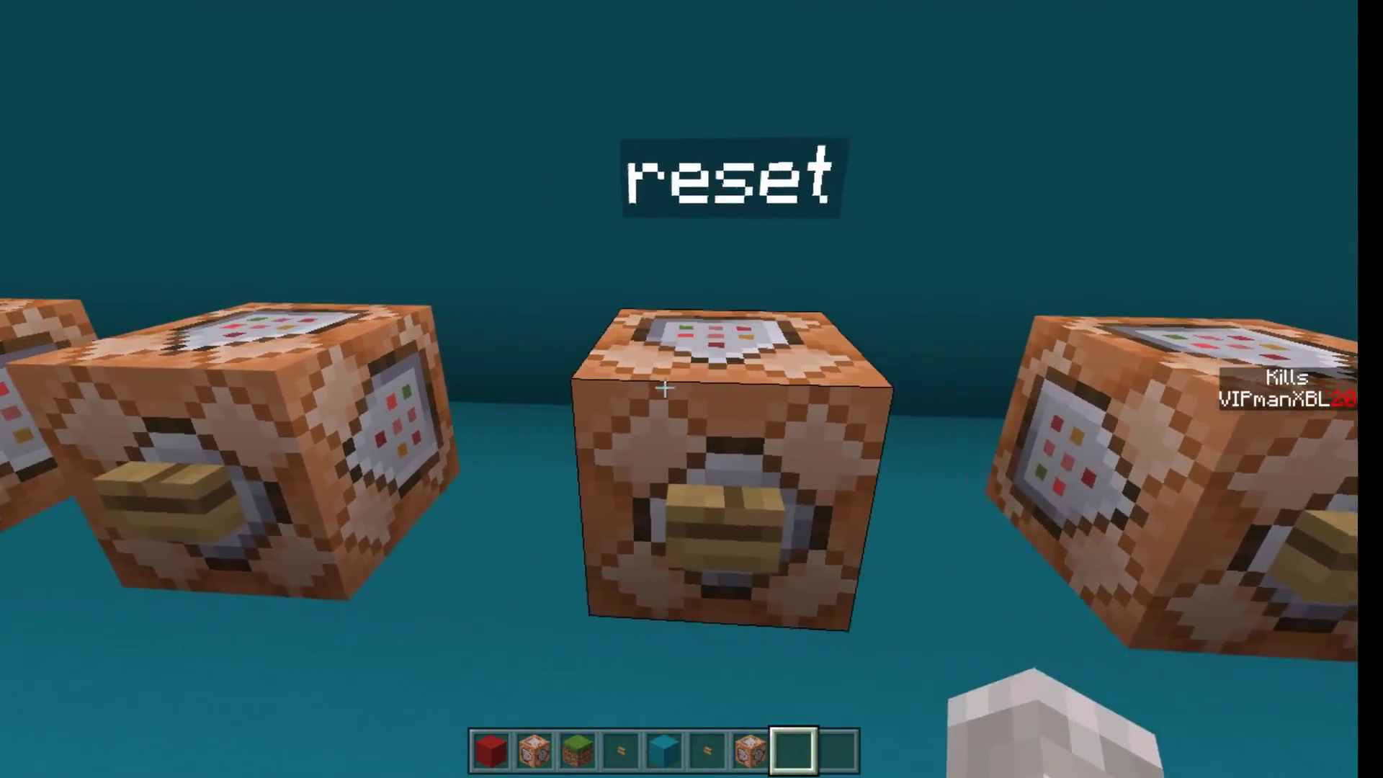
{"action": "key", "text": "w"}
{"action": "right_click", "coordinate": [664, 389]}
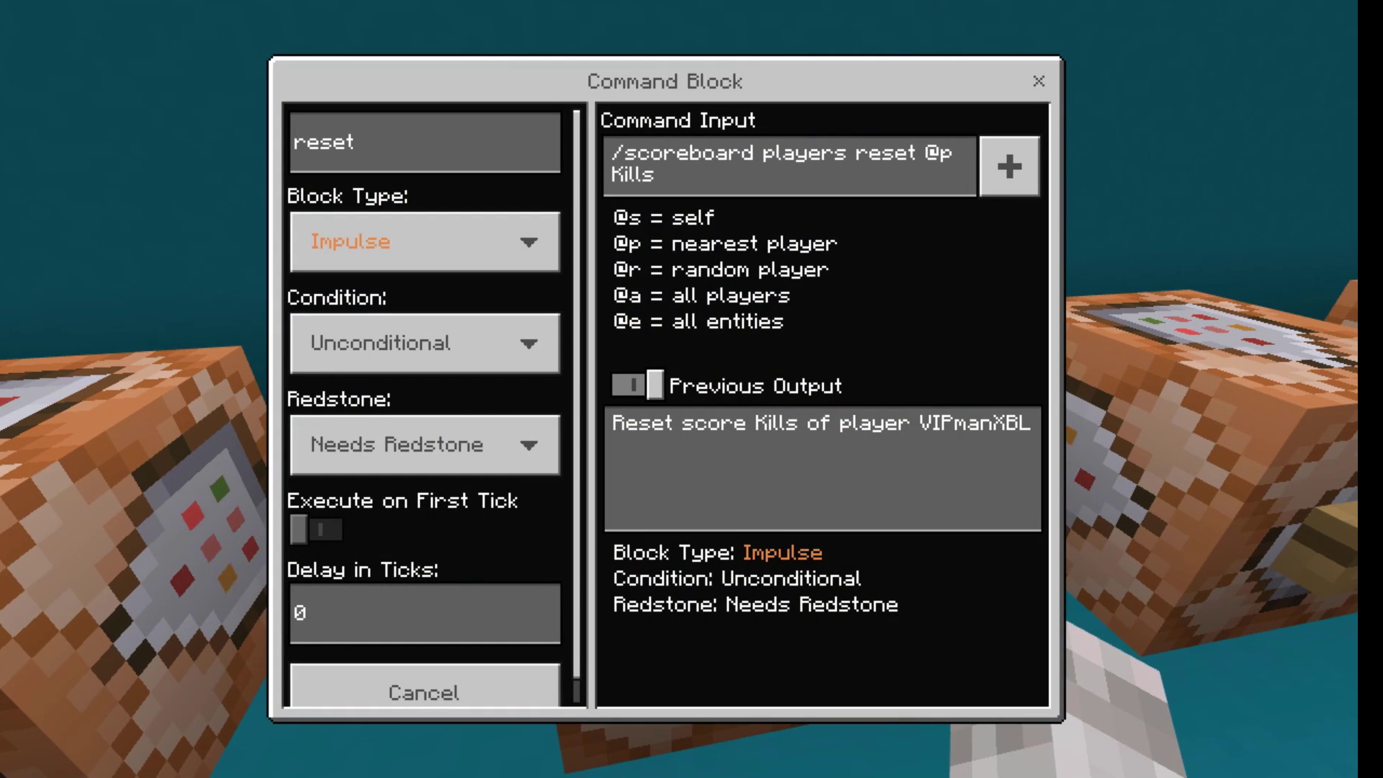
{"action": "key", "text": "Escape"}
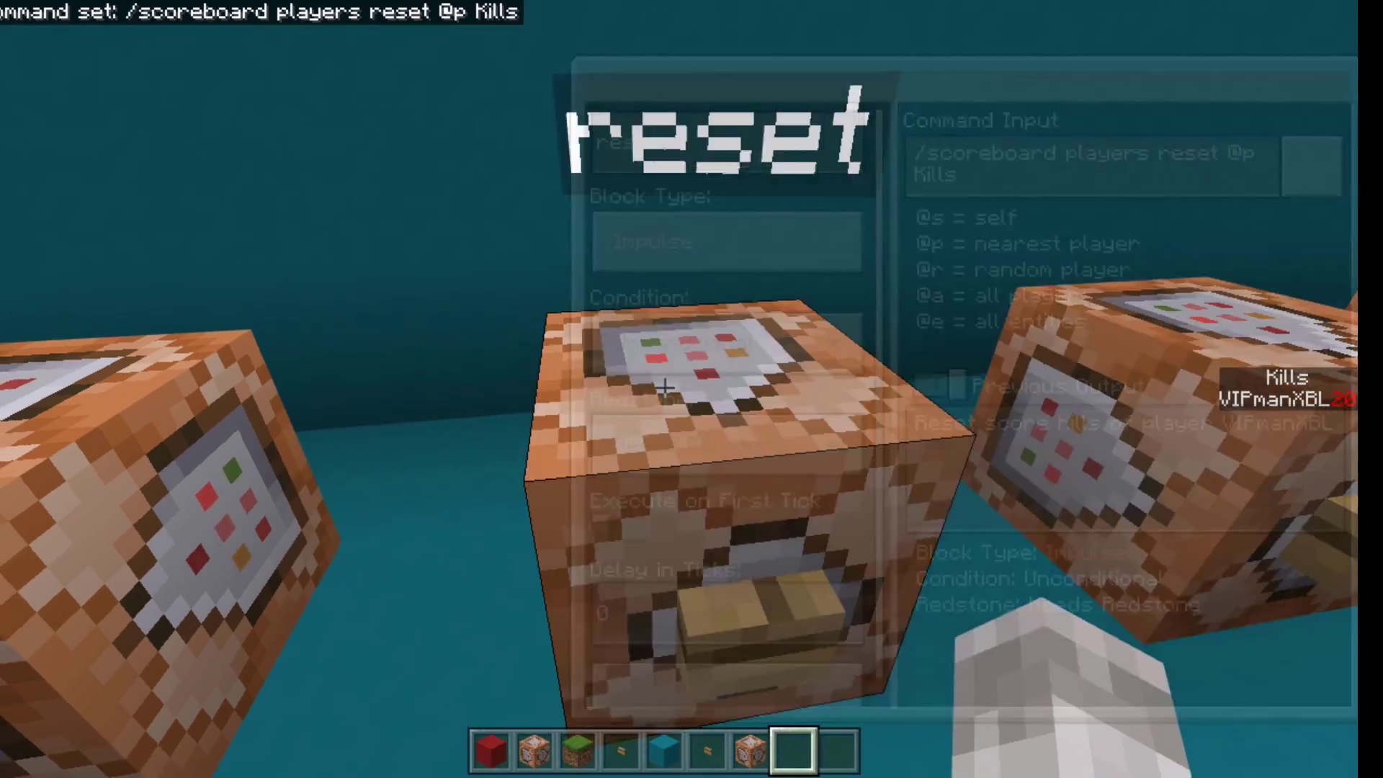
{"action": "key", "text": "w"}
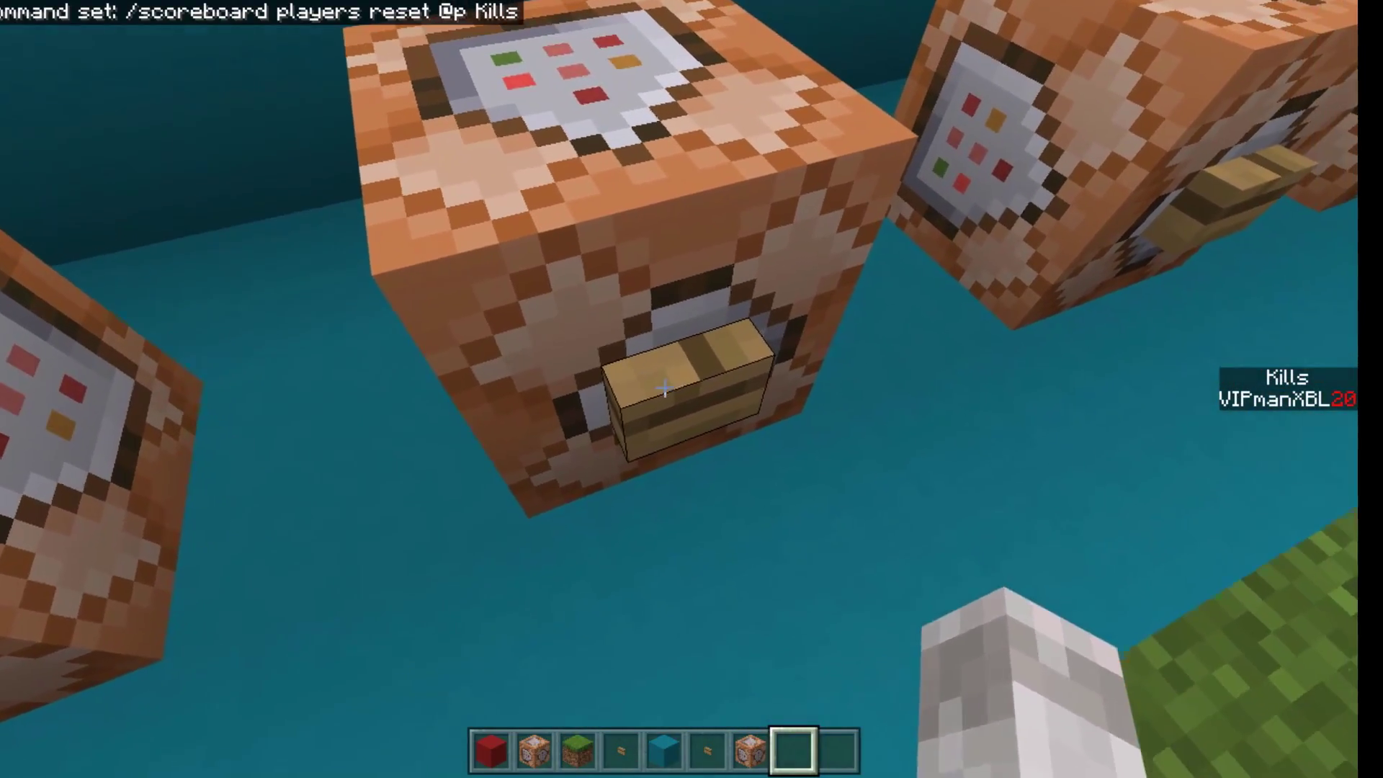
{"action": "right_click", "coordinate": [664, 388]}
Go to the test block beside reset and open it to examine its players test command
{"action": "key", "text": "d"}
{"action": "key", "text": "d"}
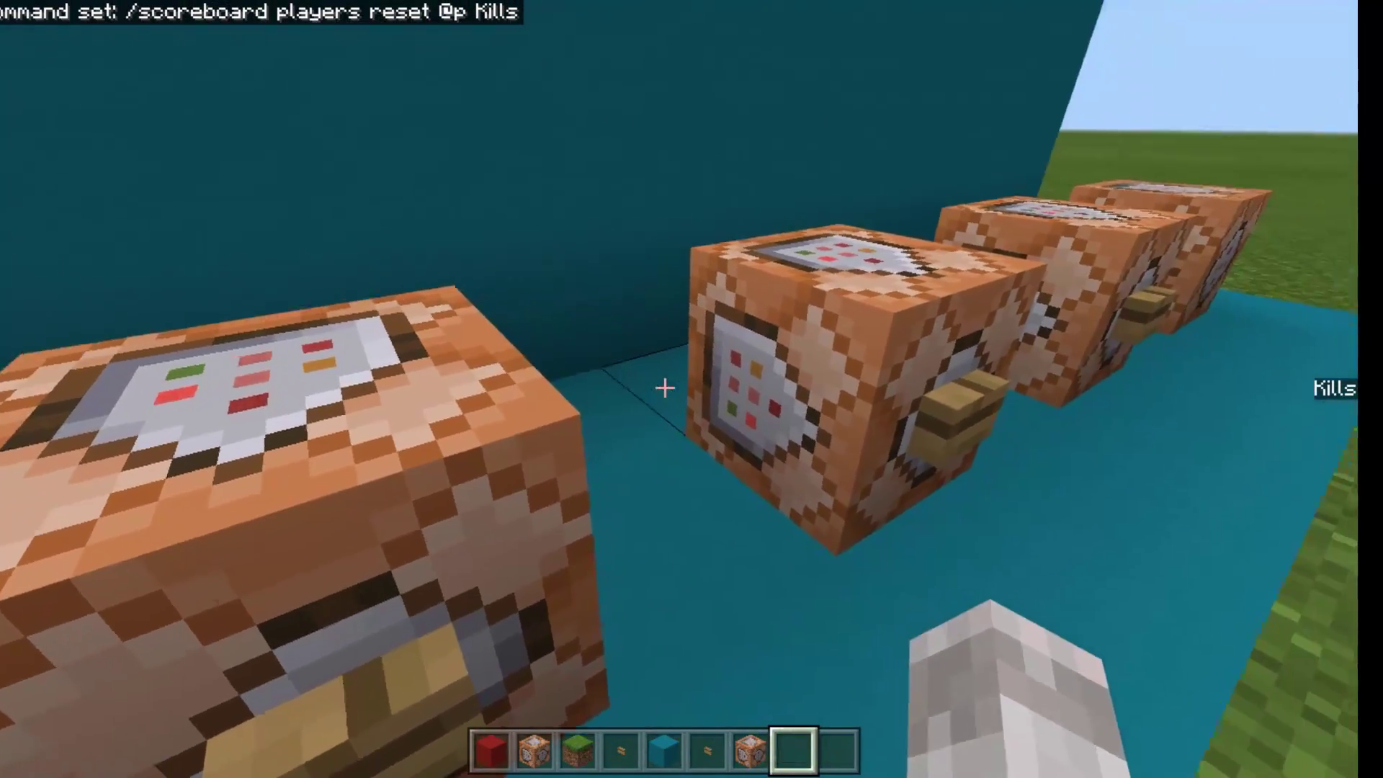
{"action": "key", "text": "d"}
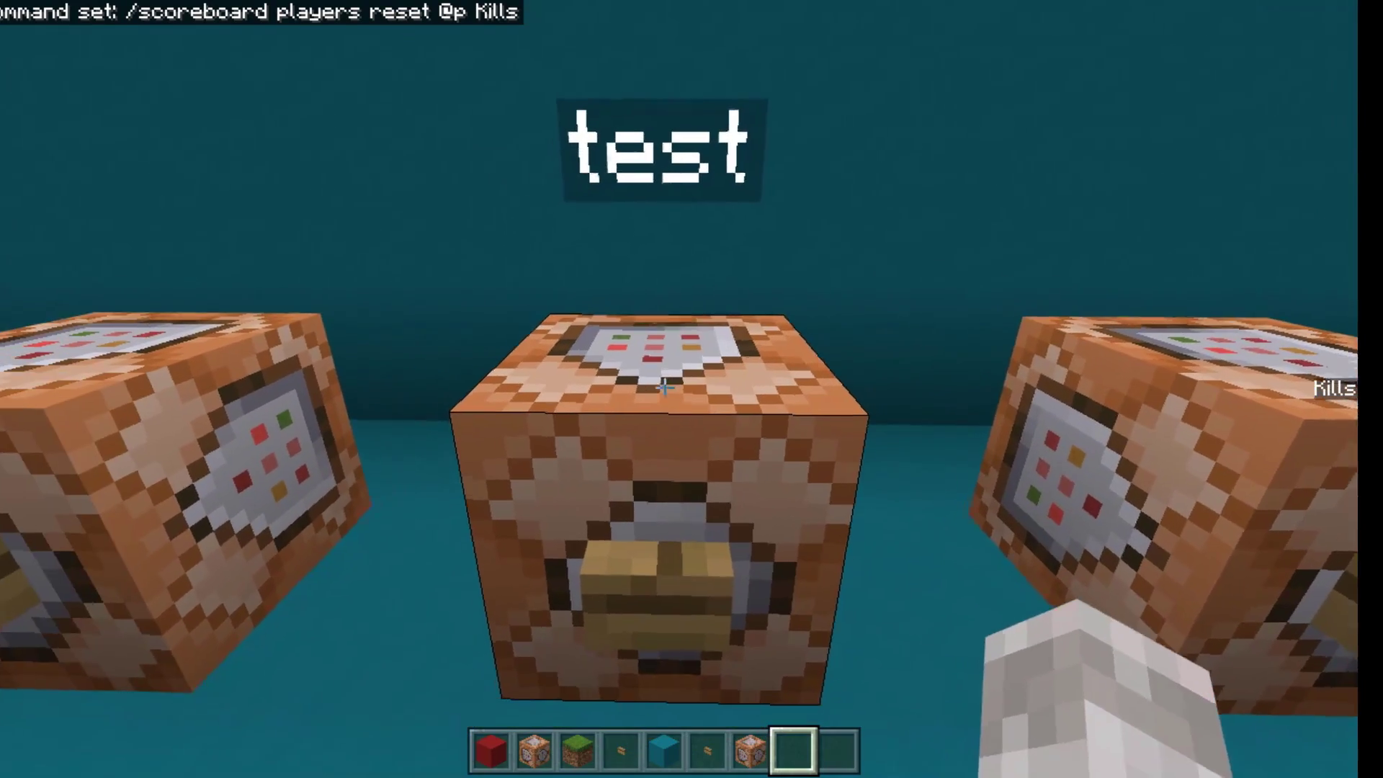
{"action": "right_click", "coordinate": [663, 388]}
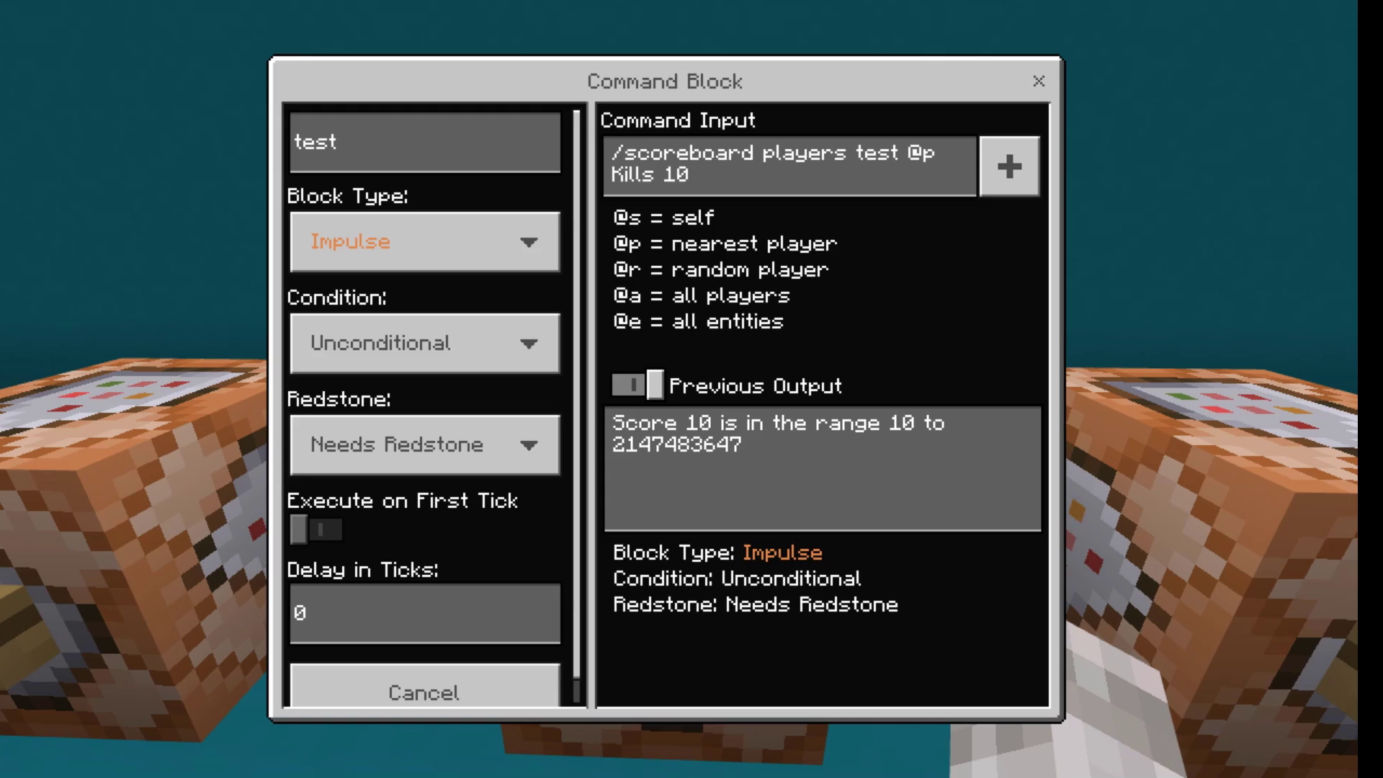
{"action": "key", "text": "Escape"}
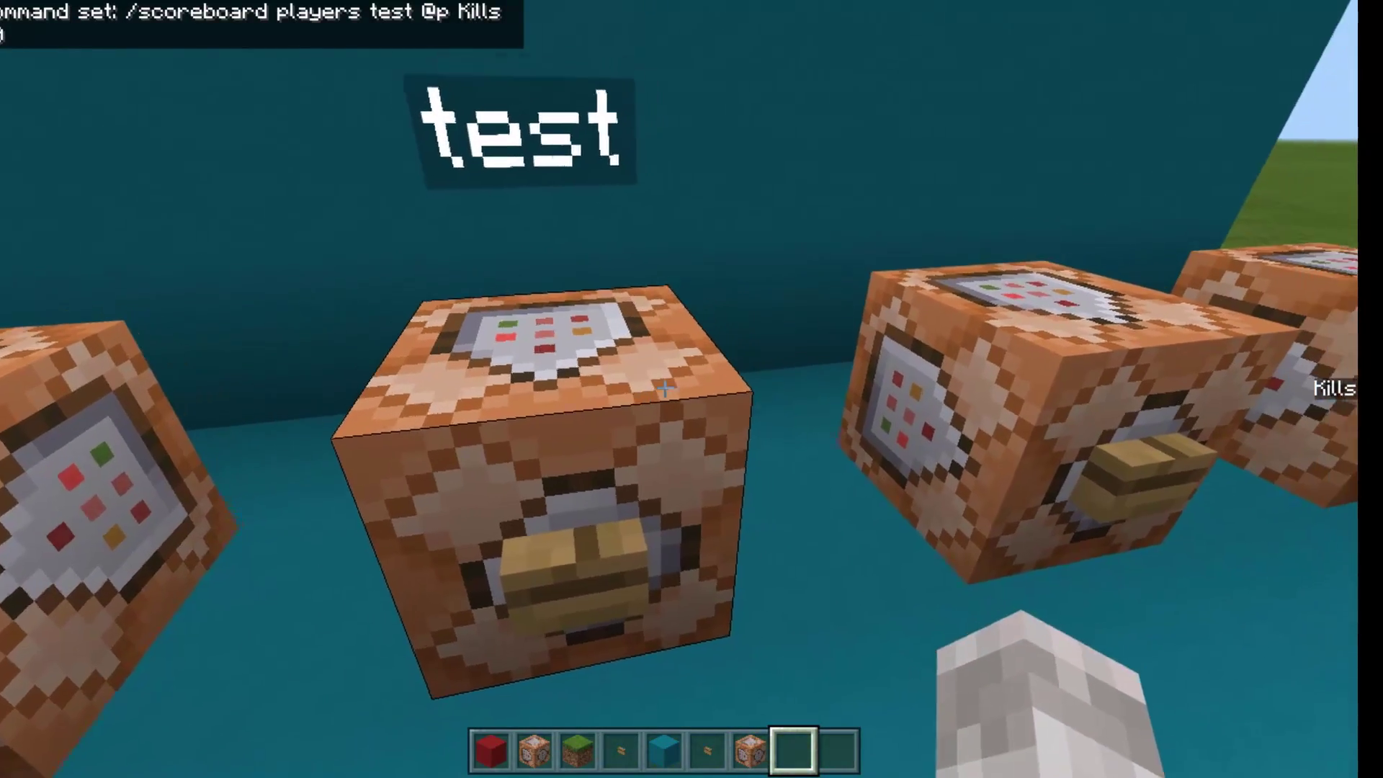
Run the test block while the nearest player has no Kills score and check its previous output
{"action": "key", "text": "s"}
{"action": "key", "text": "w"}
{"action": "right_click", "coordinate": [665, 388]}
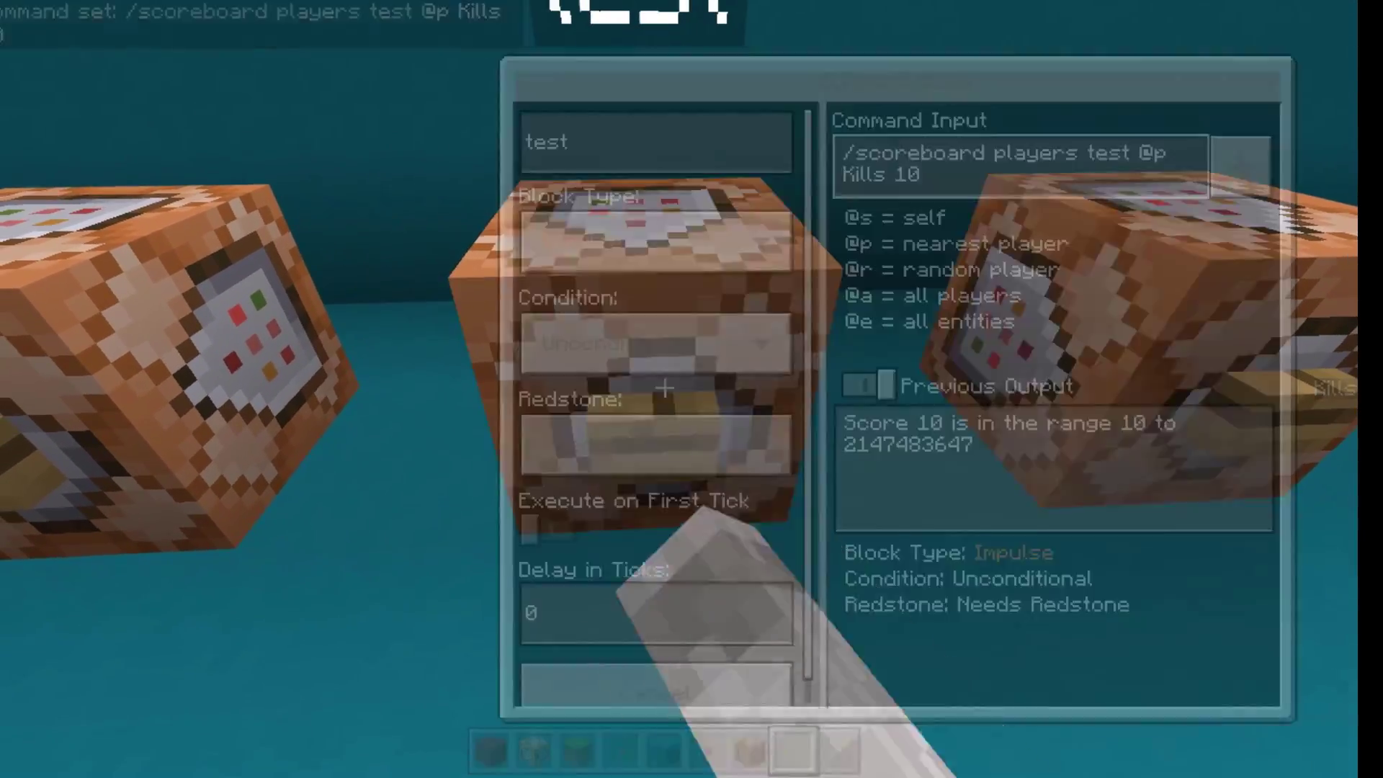
{"action": "key", "text": "Escape"}
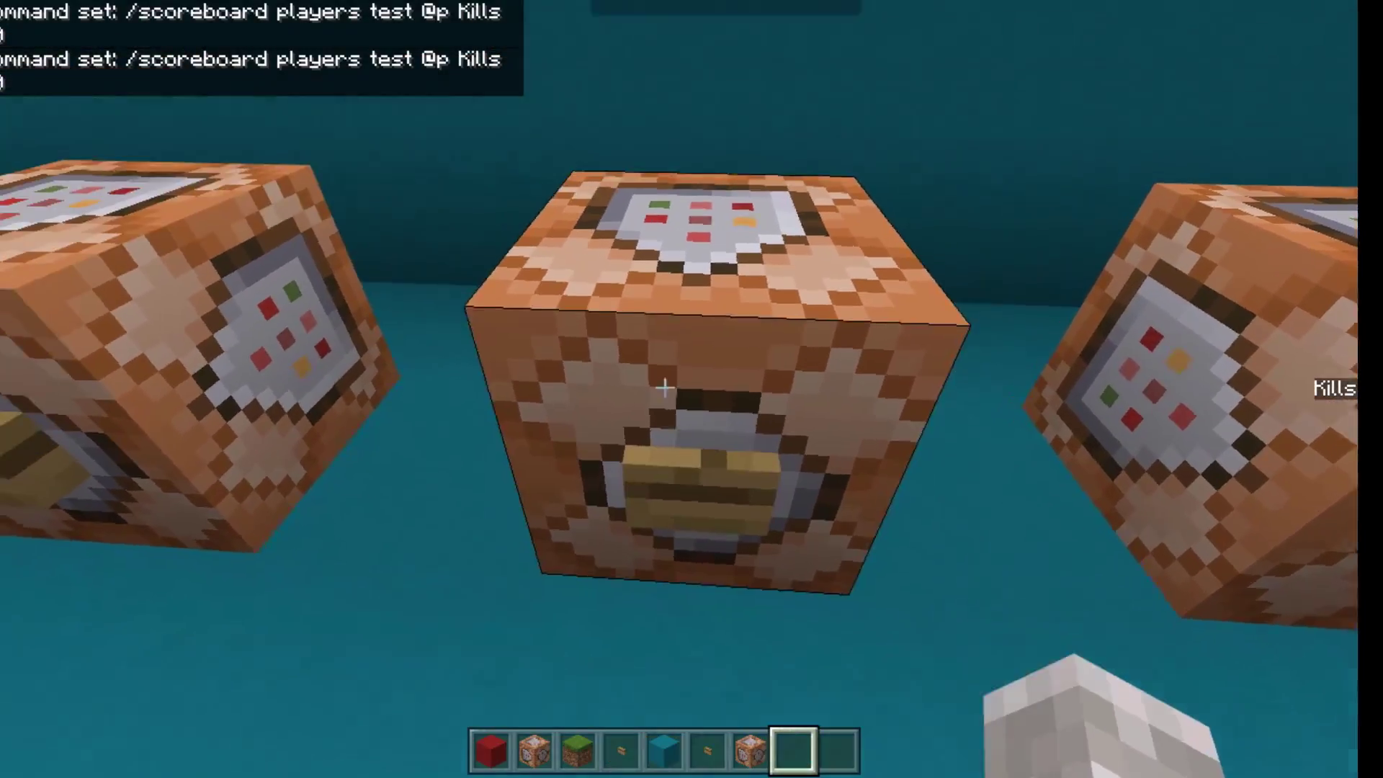
{"action": "right_click", "coordinate": [665, 389]}
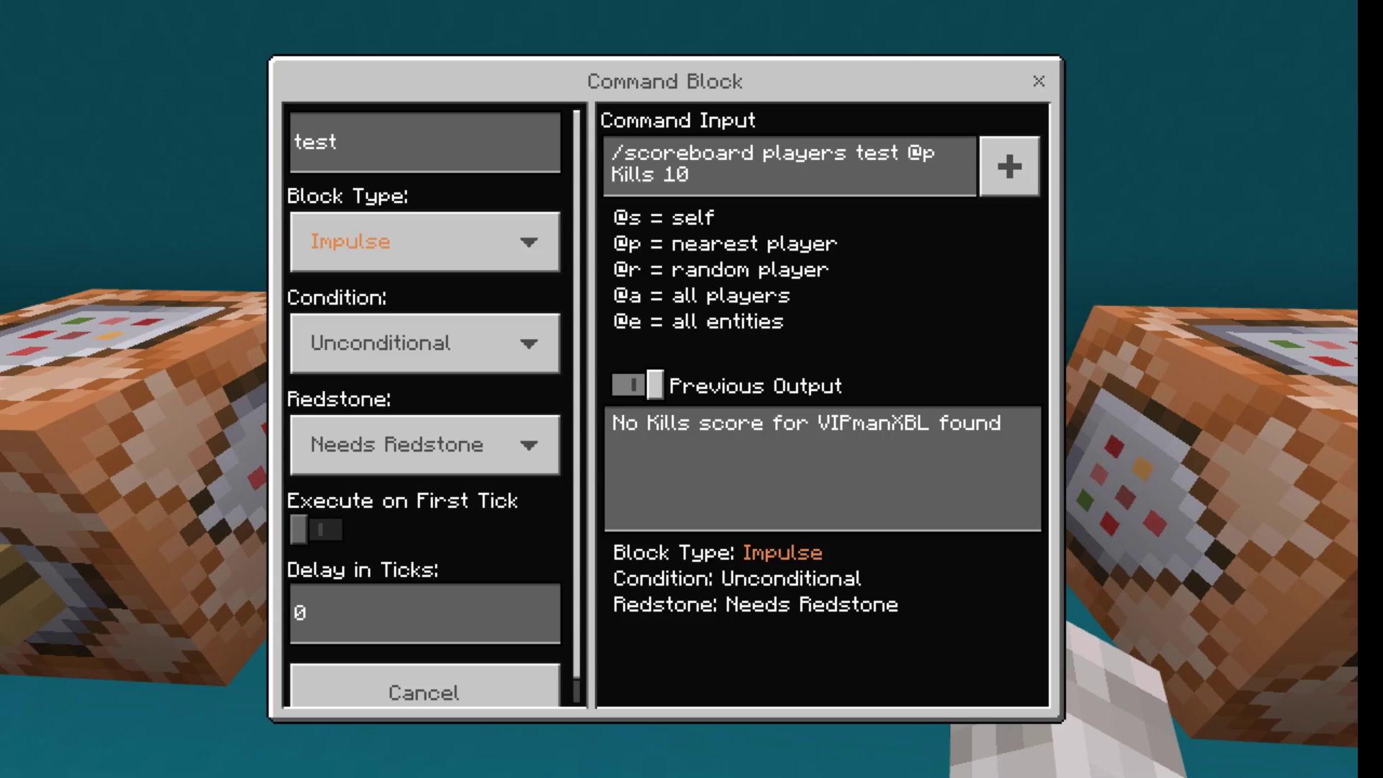
{"action": "key", "text": "Escape"}
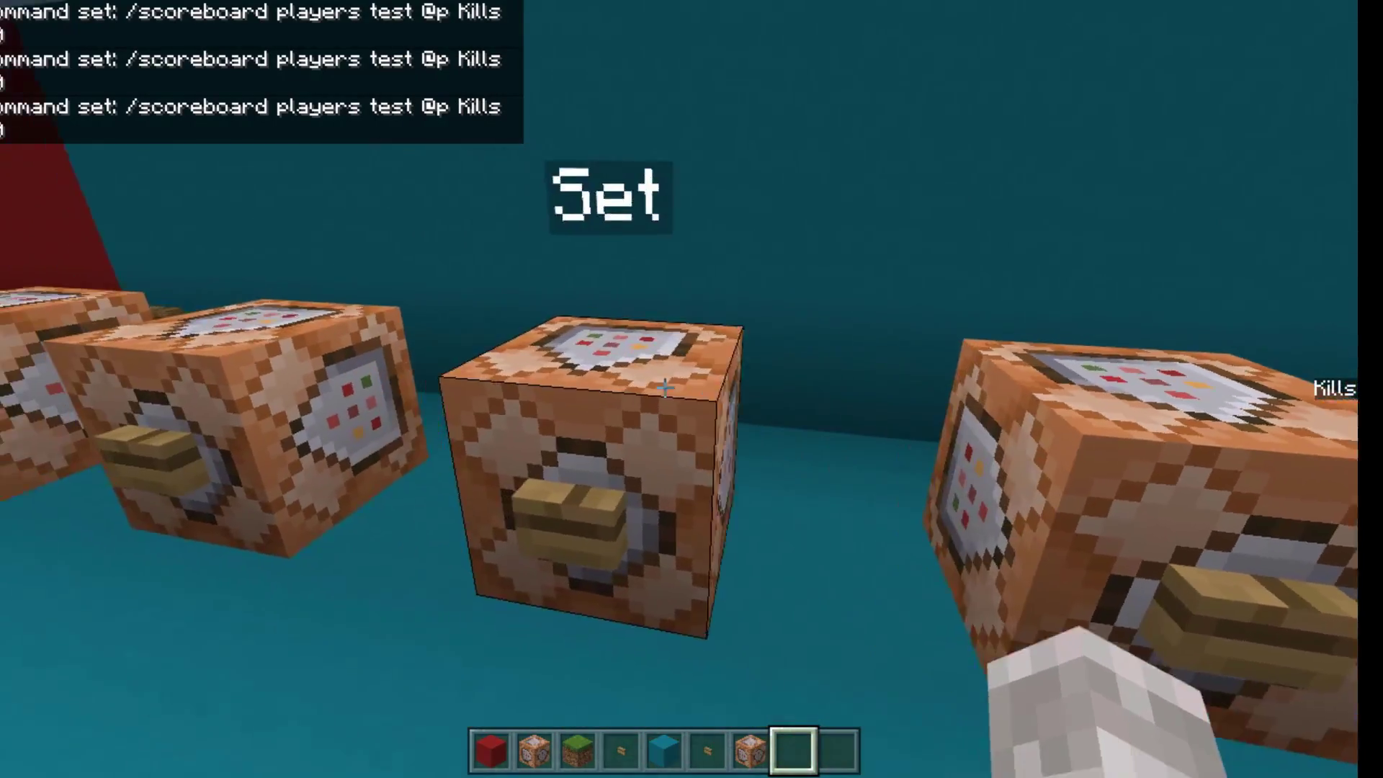
Return to the Add block and run it to give the nearest player 10 Kills again
{"action": "key", "text": "w"}
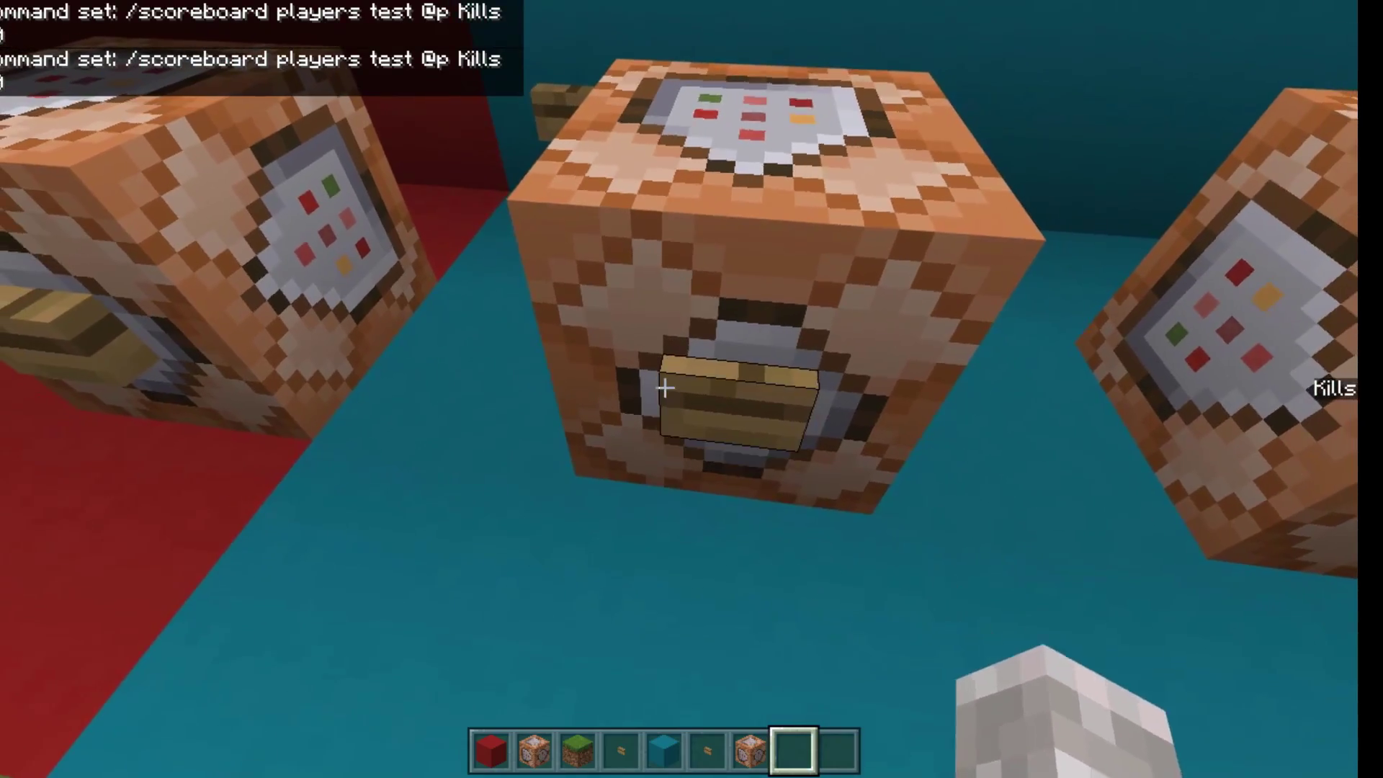
{"action": "right_click", "coordinate": [665, 388]}
Run the test block against the newly added Kills score and reopen it to check its previous output
{"action": "key", "text": "d"}
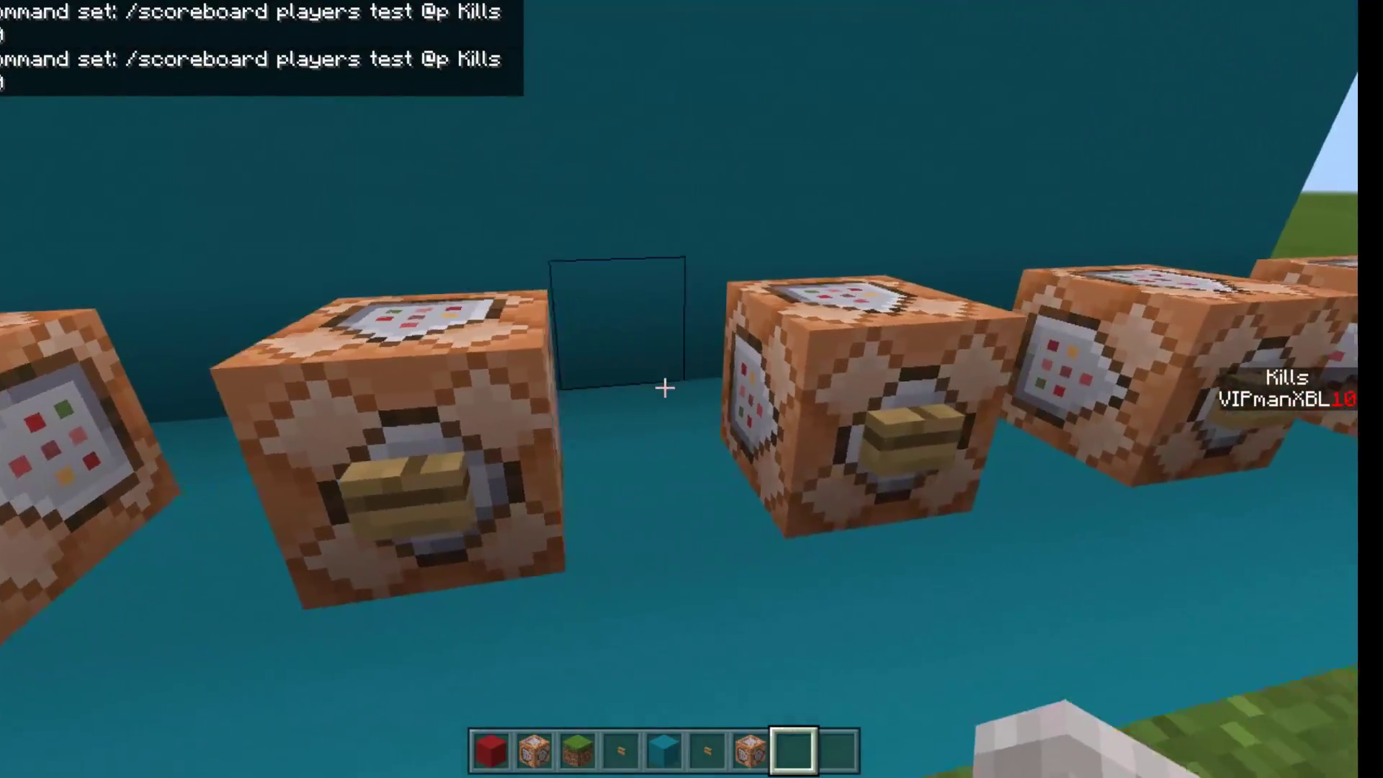
{"action": "key", "text": "w"}
{"action": "right_click", "coordinate": [664, 387]}
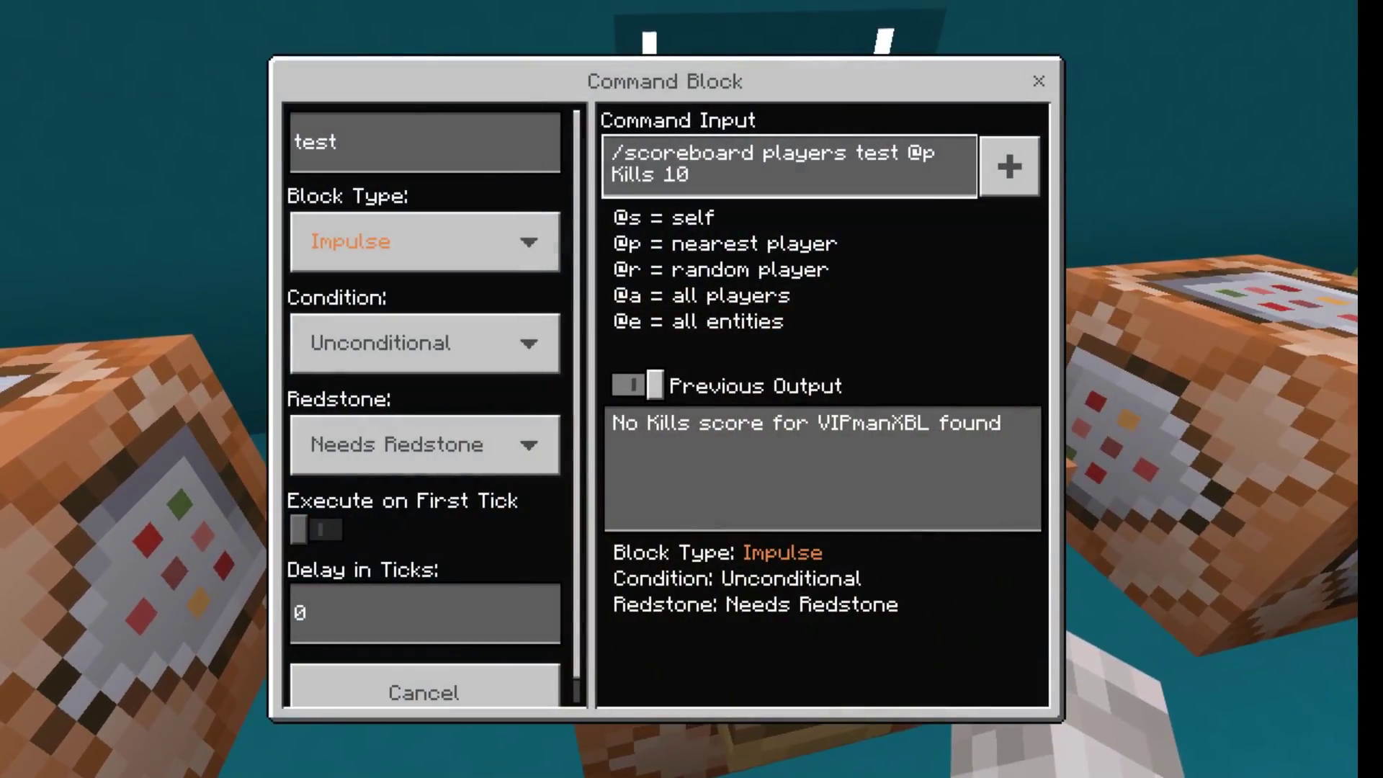
{"action": "key", "text": "Down"}
{"action": "key", "text": "Down"}
{"action": "key", "text": "Escape"}
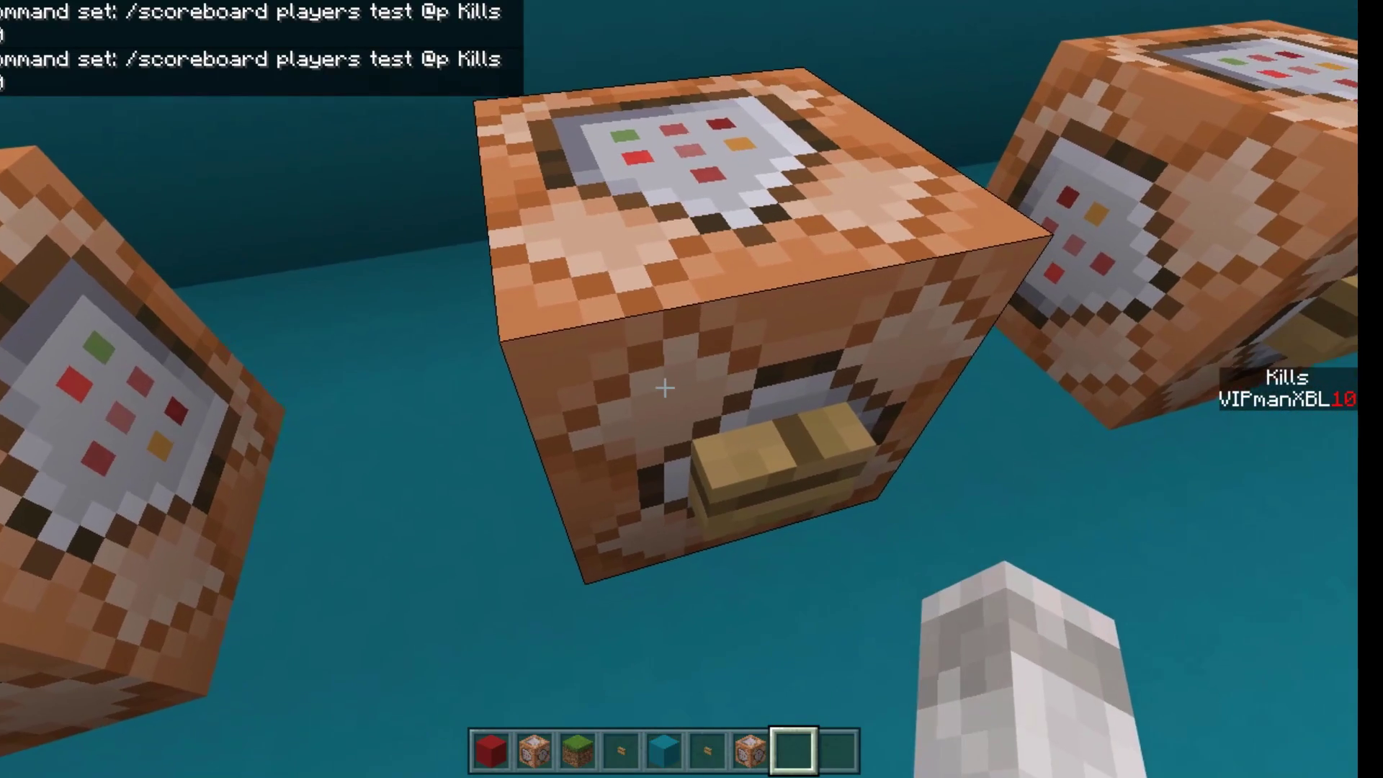
{"action": "key", "text": "w"}
{"action": "right_click", "coordinate": [664, 388]}
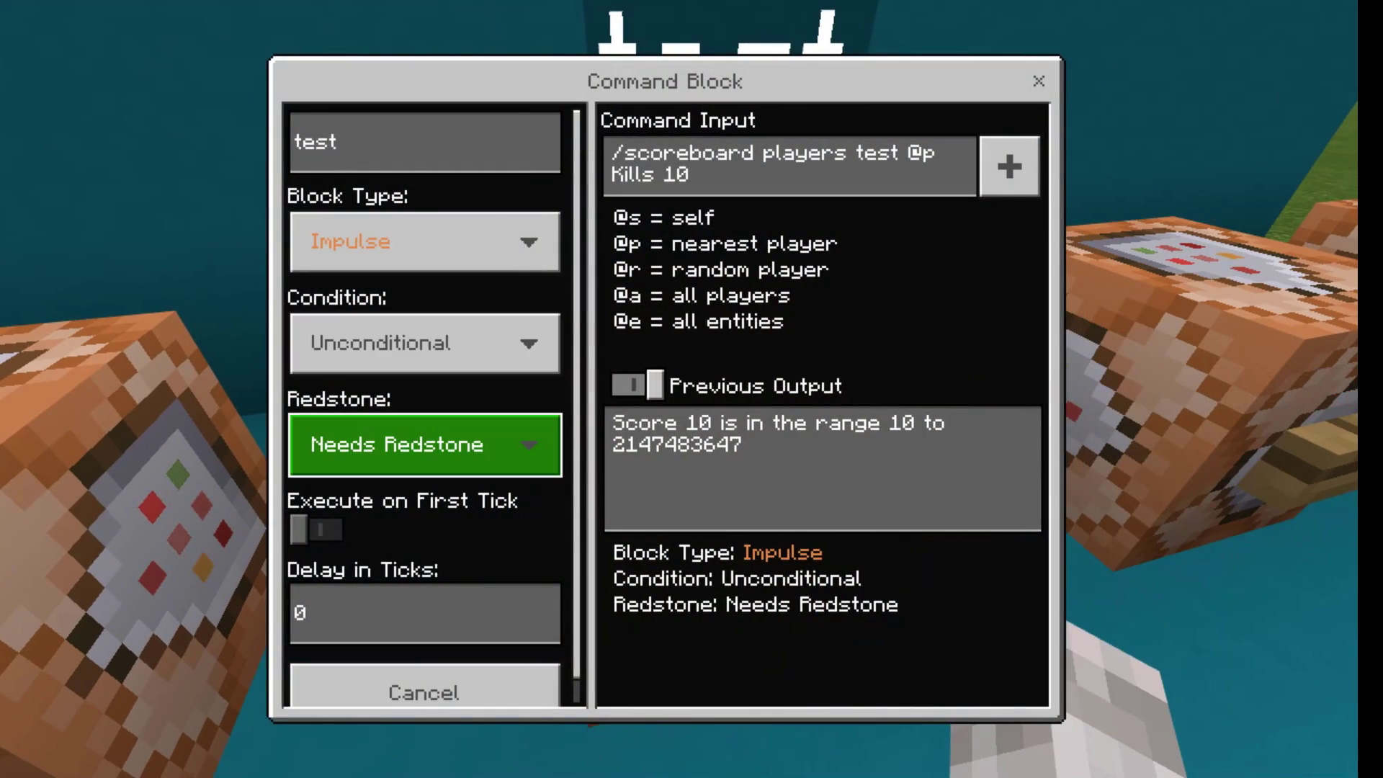
Leave the test block and open the random block to examine its players random command for Kills between 50 and 75
{"action": "key", "text": "Down"}
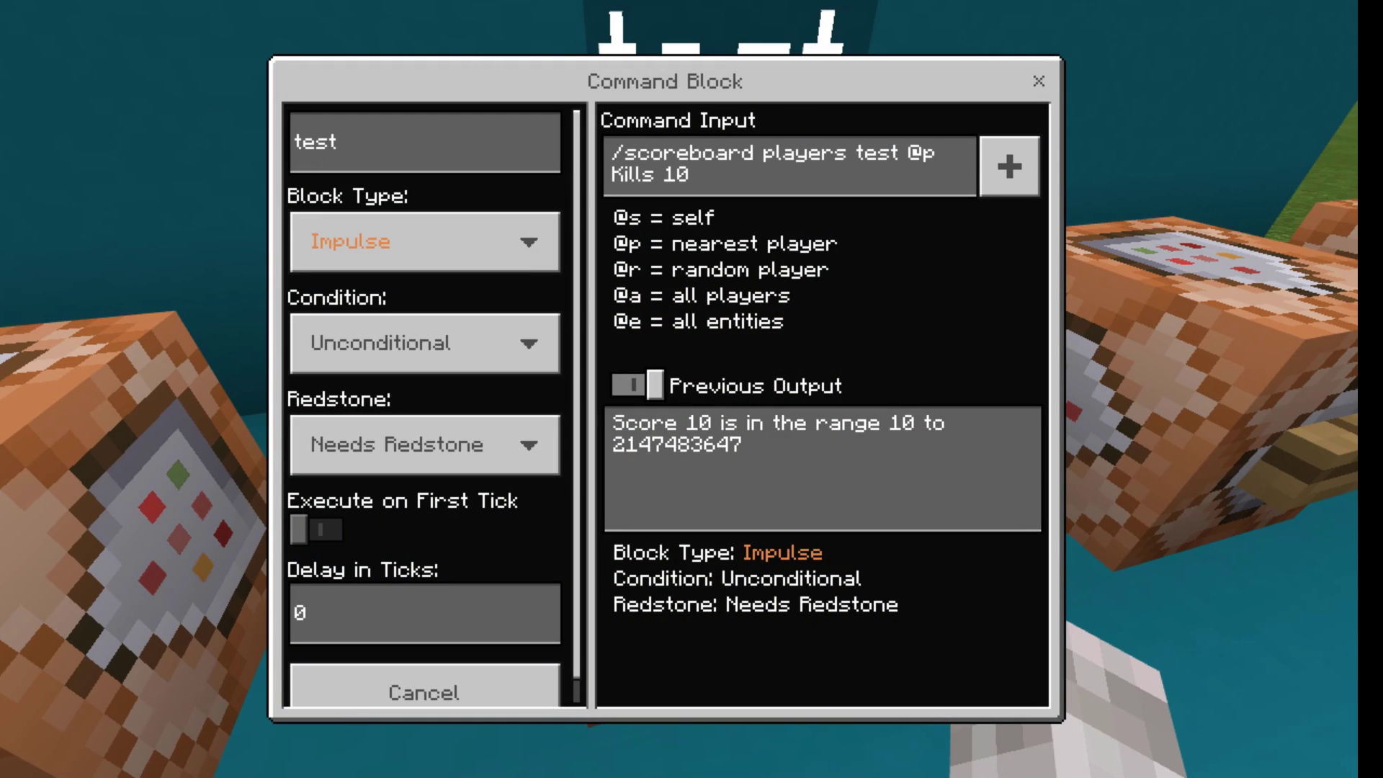
{"action": "key", "text": "Up"}
{"action": "key", "text": "Up"}
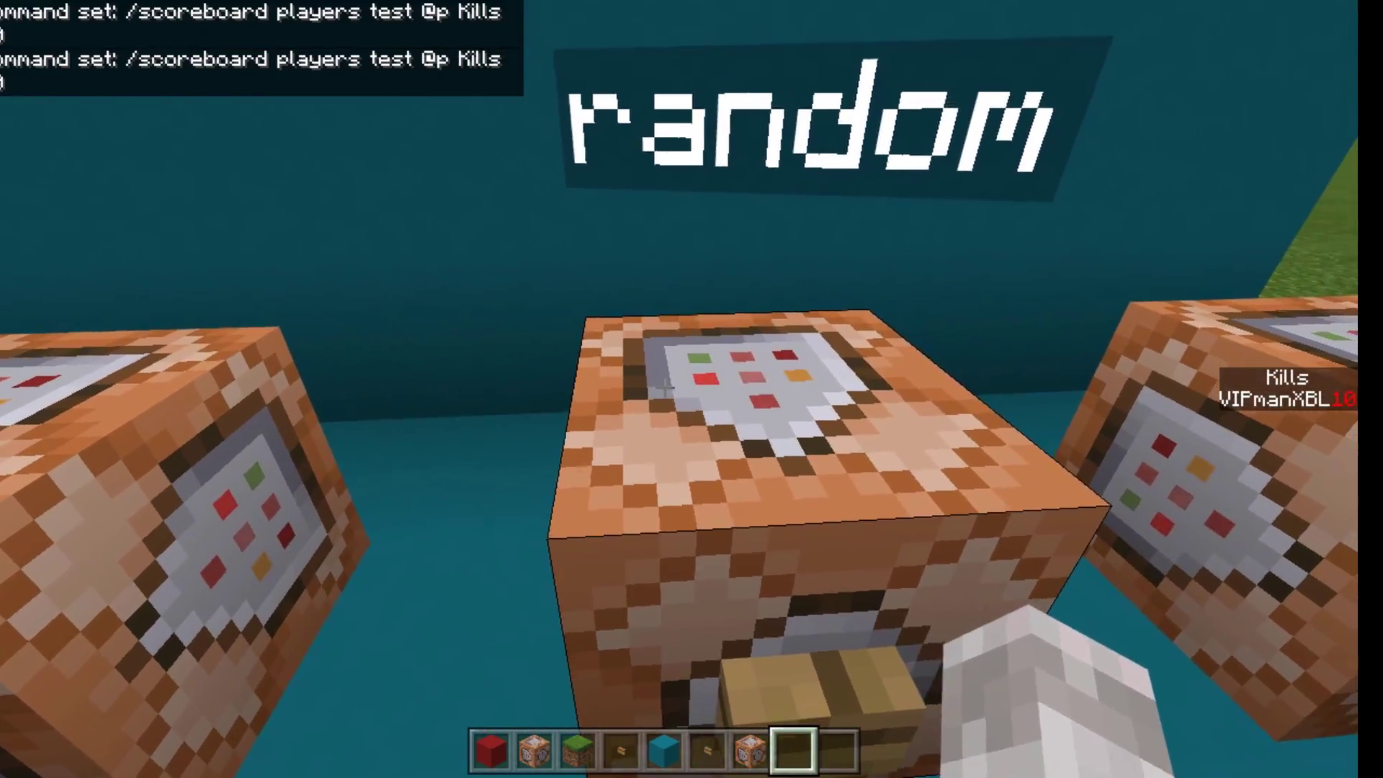
{"action": "right_click", "coordinate": [664, 388]}
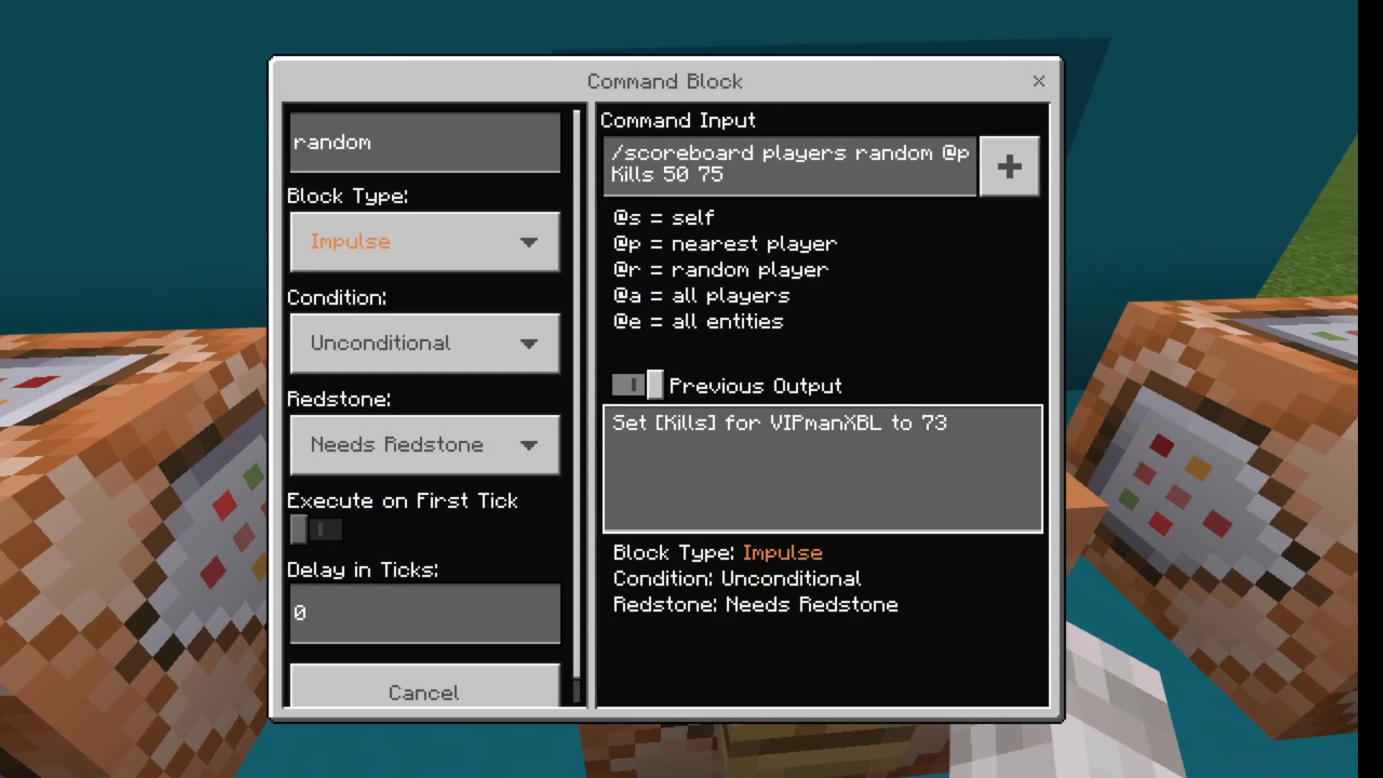
{"action": "left_click", "coordinate": [638, 386]}
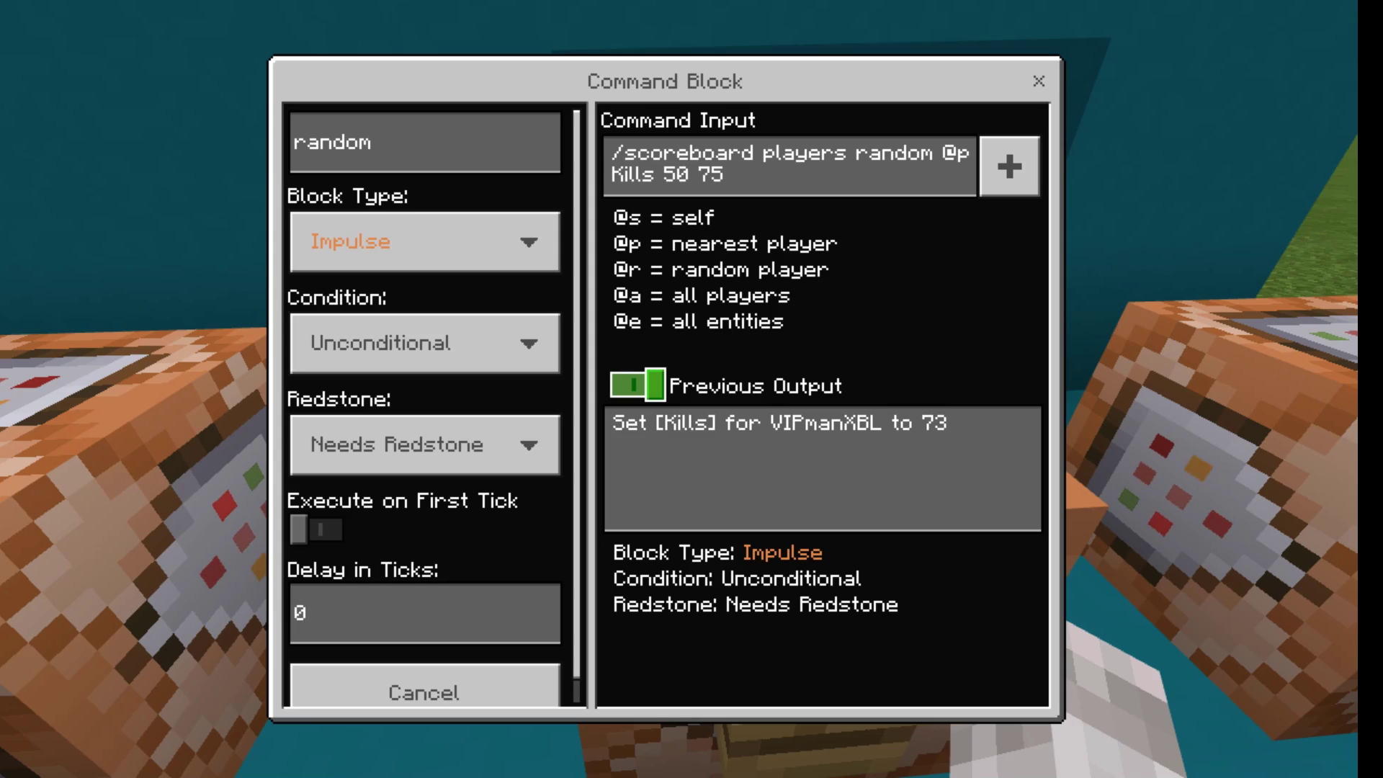
{"action": "key", "text": "Escape"}
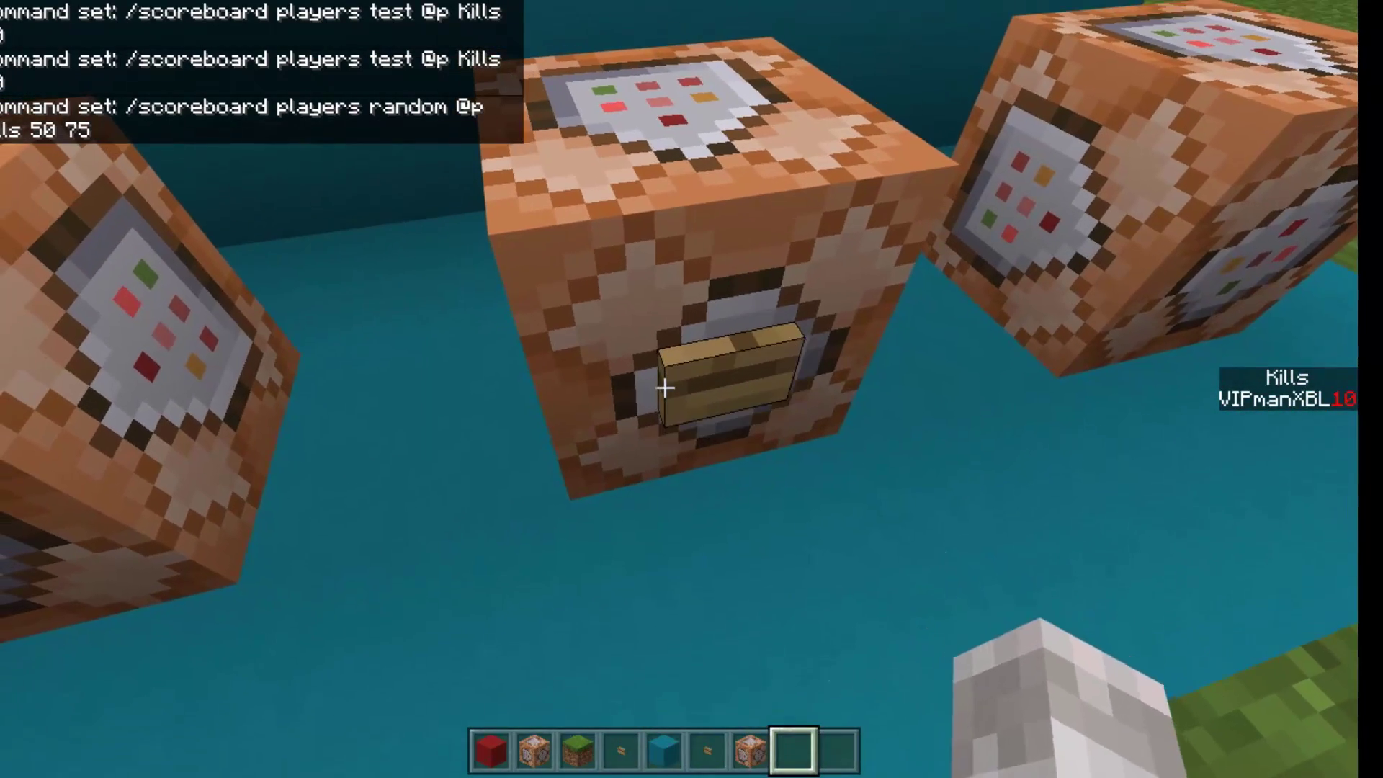
Run the random block to give the nearest player a random Kills score from 50 to 75, and check the paused game's player list
{"action": "right_click", "coordinate": [664, 388]}
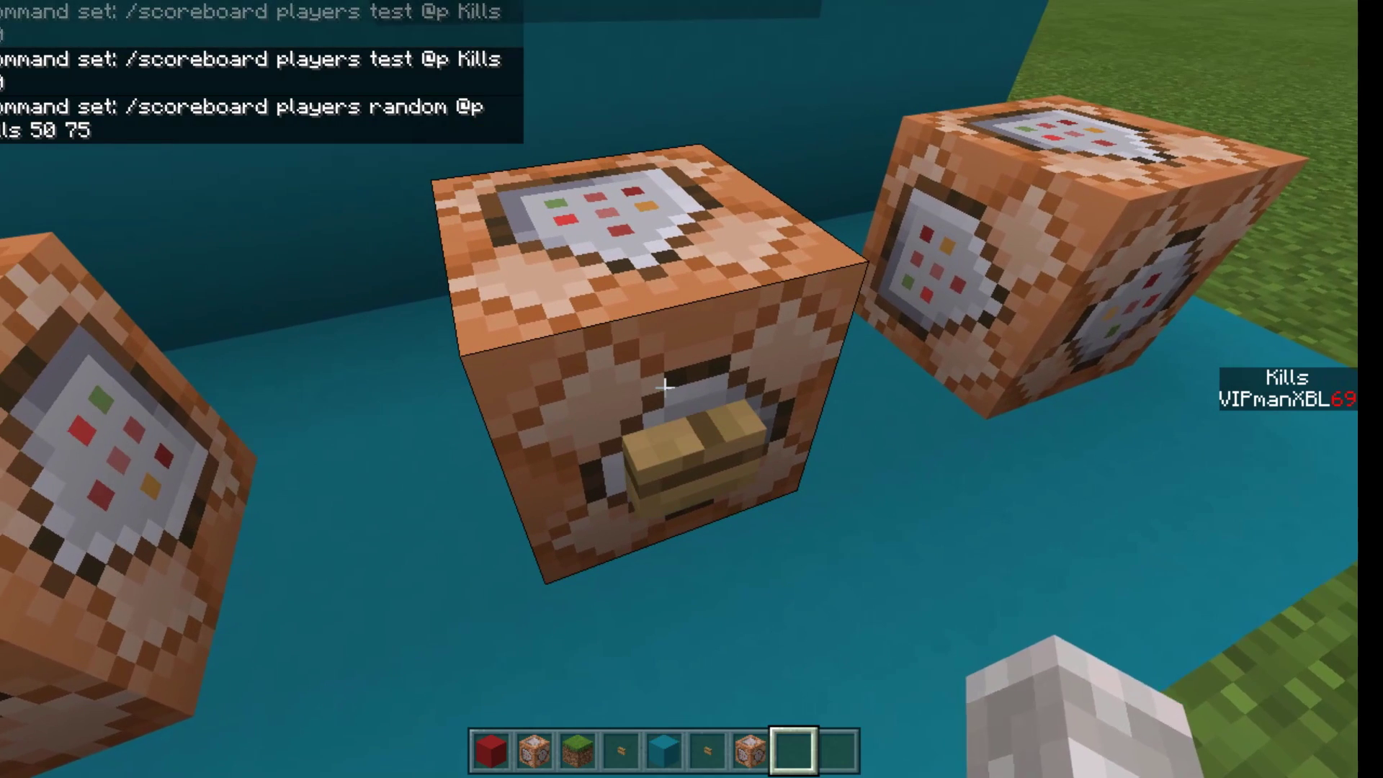
{"action": "key", "text": "Escape"}
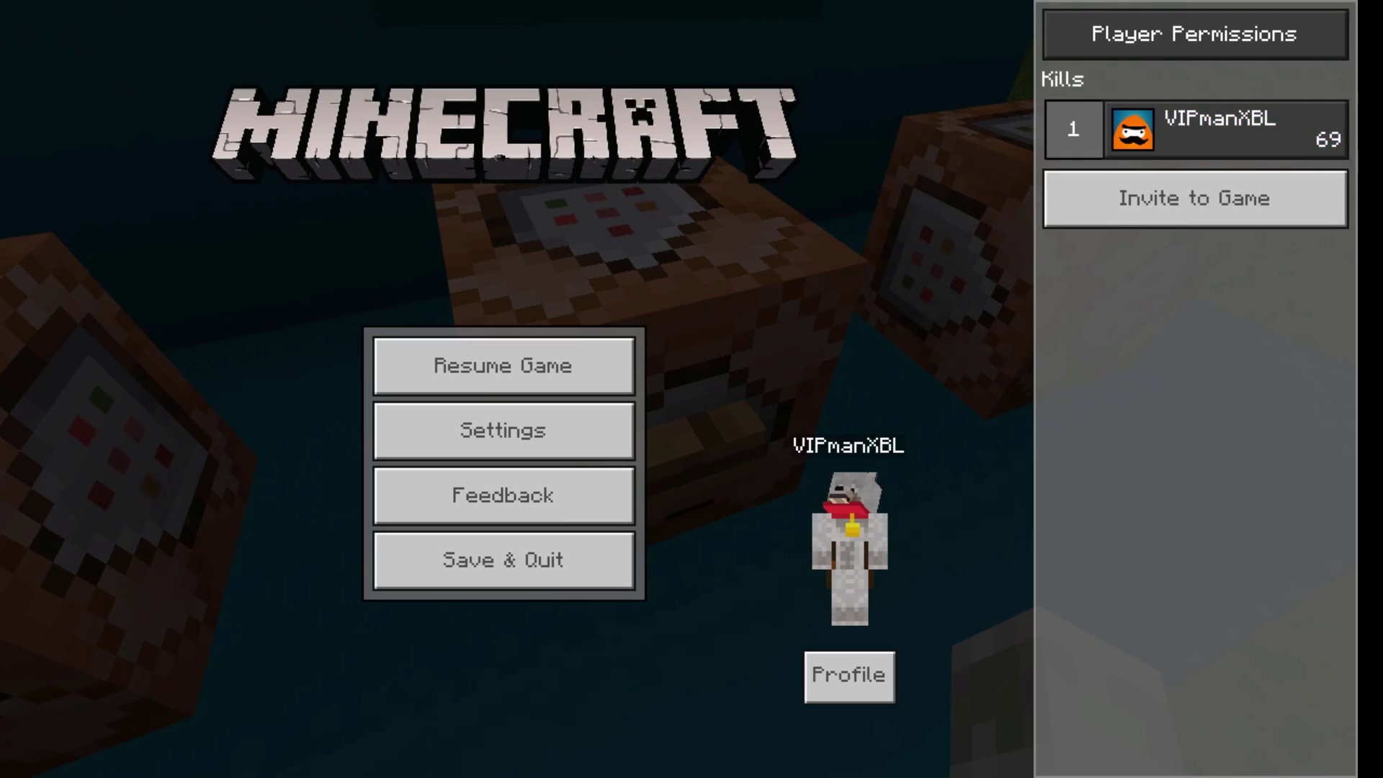
{"action": "key", "text": "Escape"}
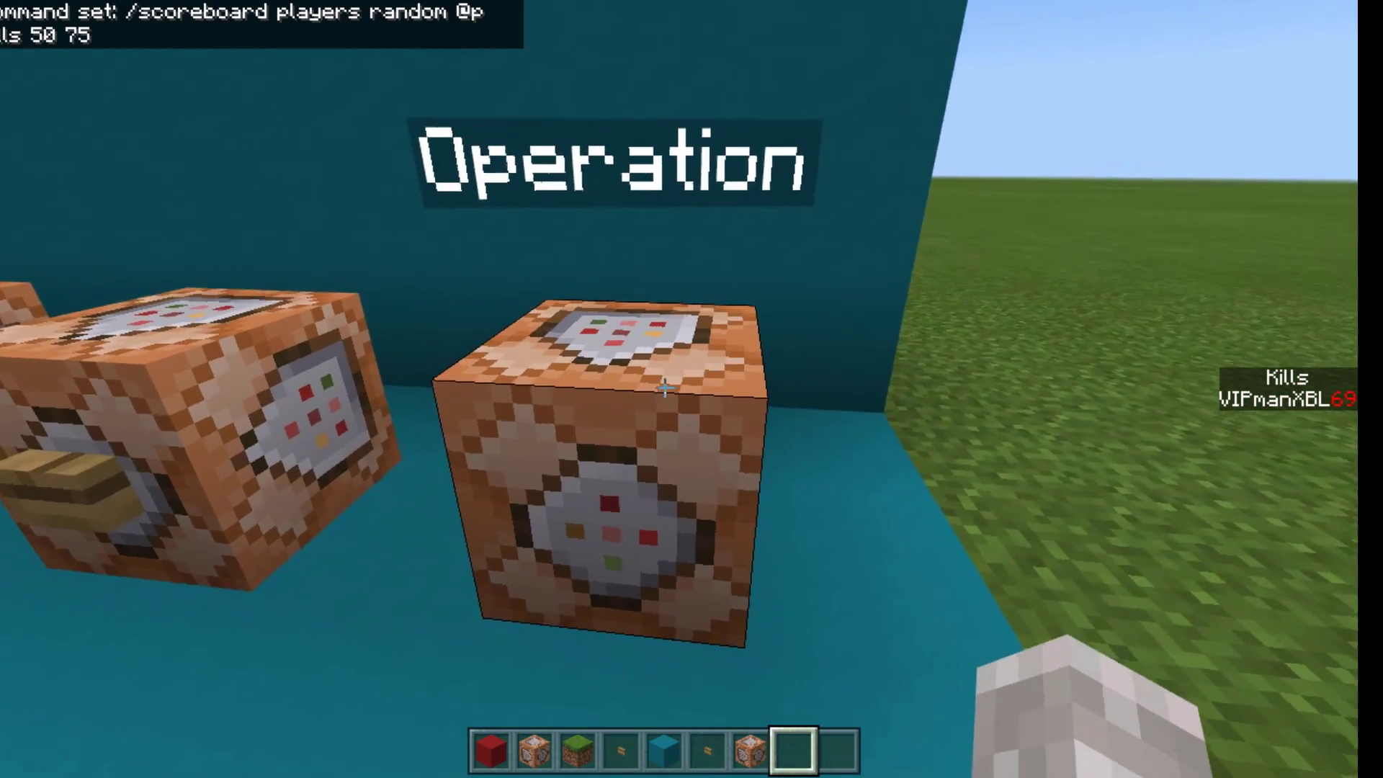
Fly up around the Operation block and look over the neighbouring blocks in the blue players section
{"action": "key", "text": "s"}
{"action": "key", "text": "a"}
{"action": "key", "text": "space"}
{"action": "key", "text": "space"}
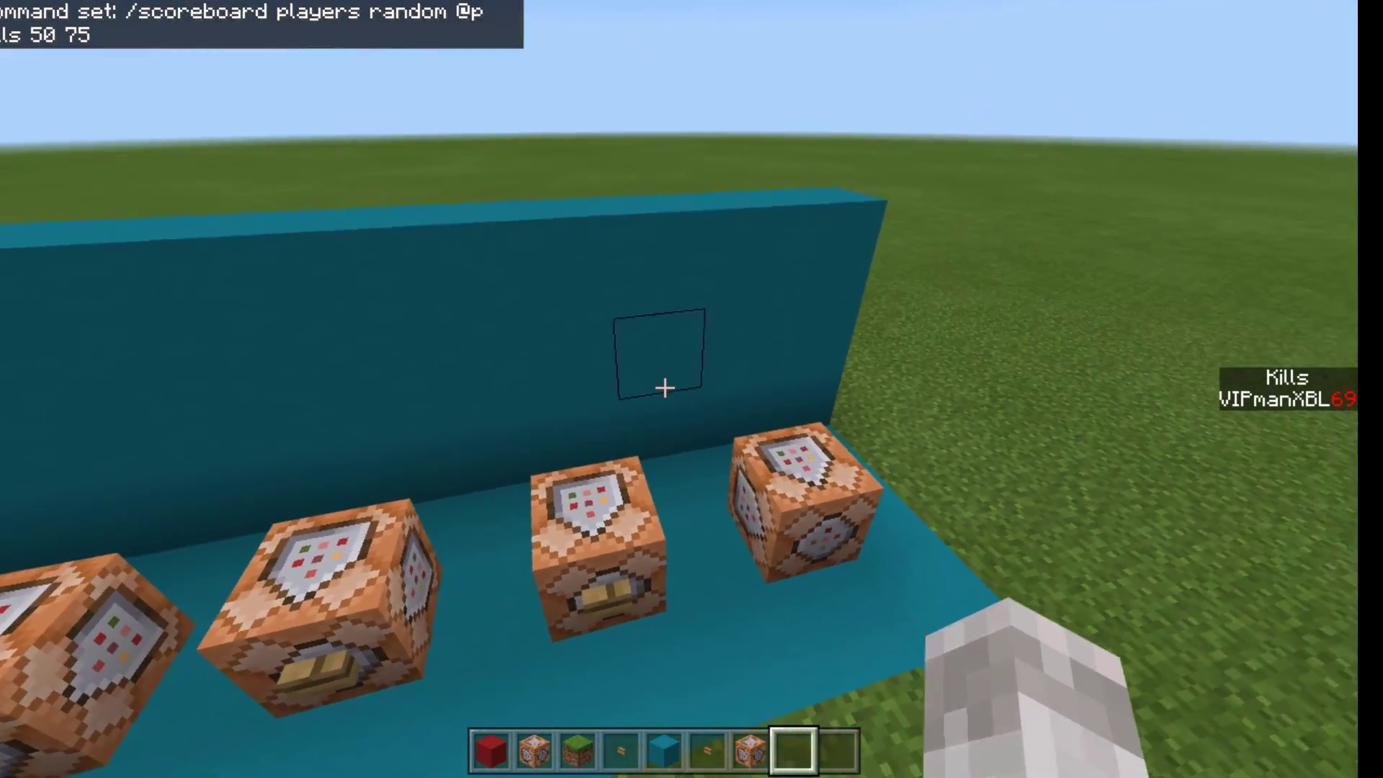
{"action": "key", "text": "d"}
{"action": "key", "text": "shift"}
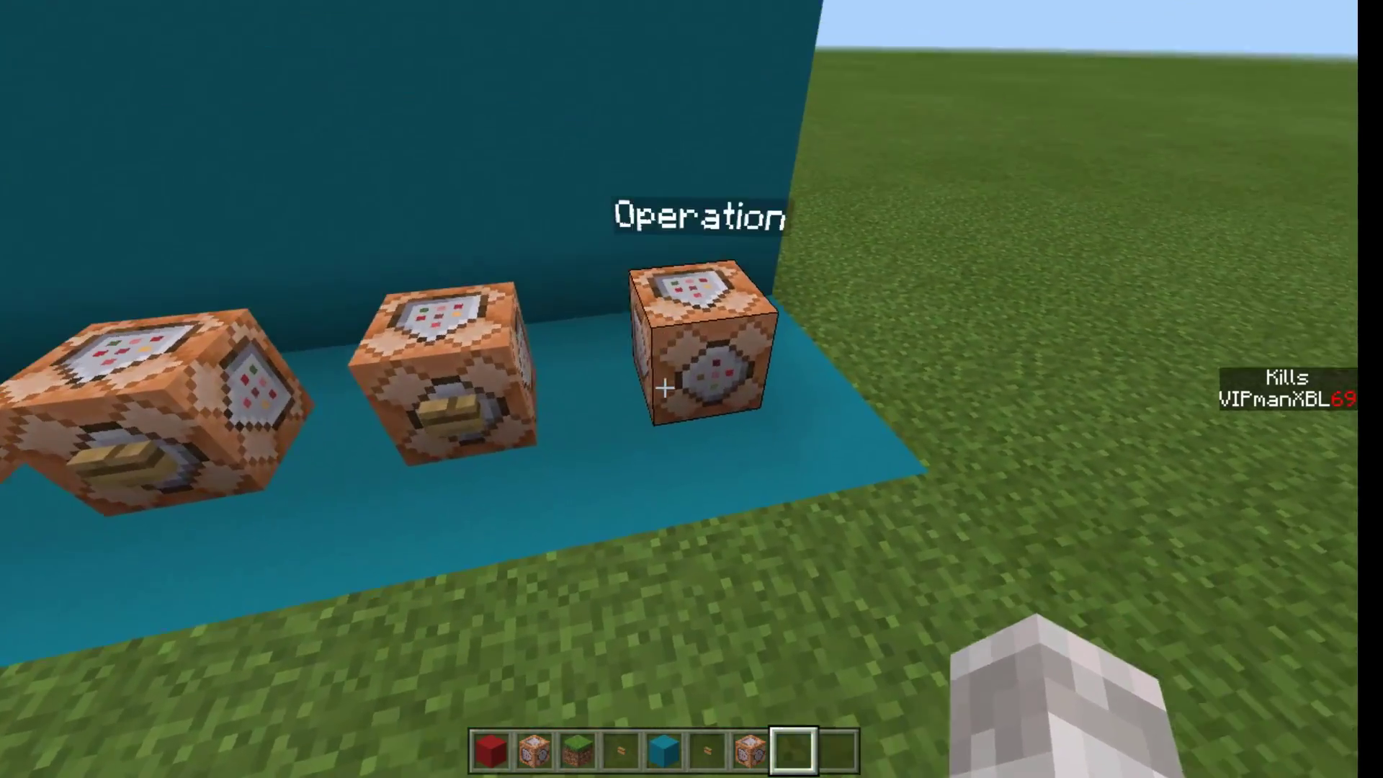
{"action": "key", "text": "w"}
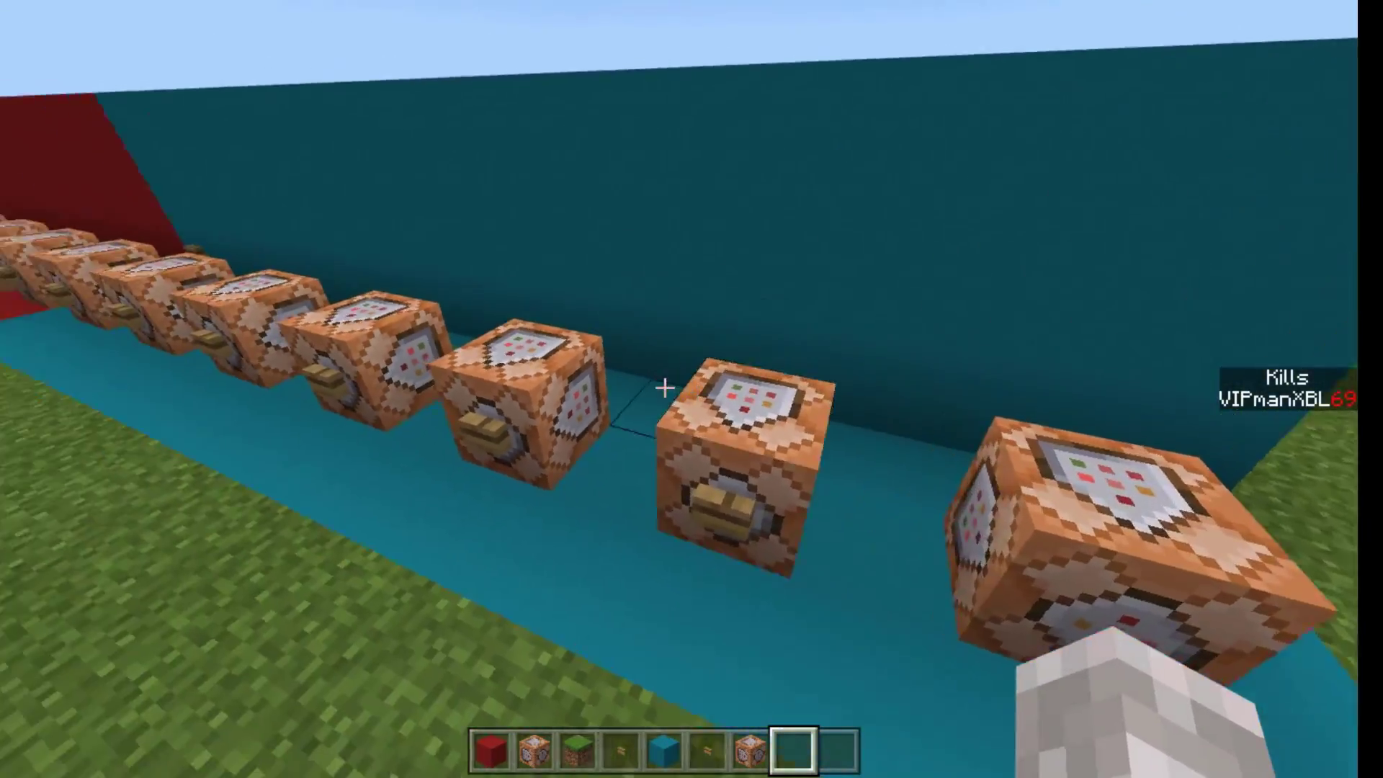
Survey the whole red objectives row, and return along the blue row past the test and random blocks
{"action": "key", "text": "s"}
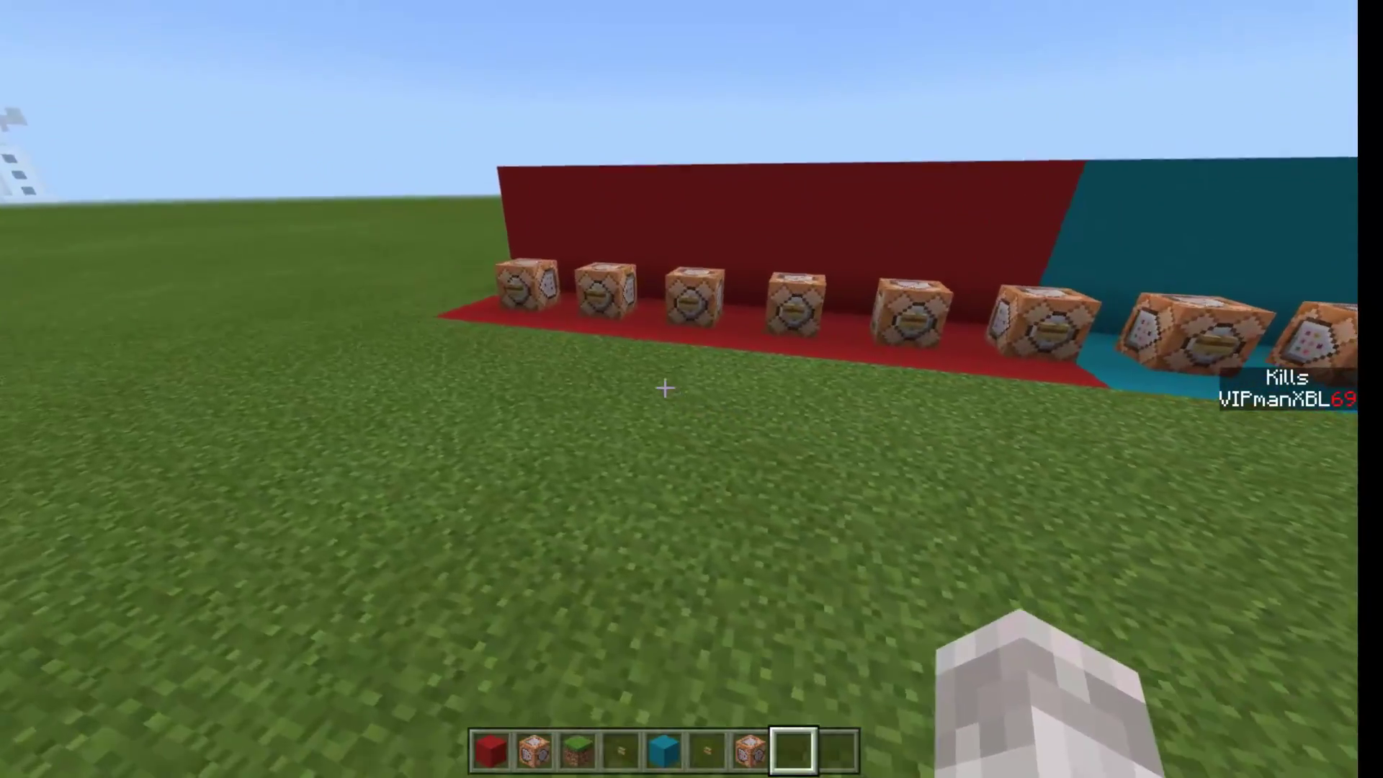
{"action": "key", "text": "w"}
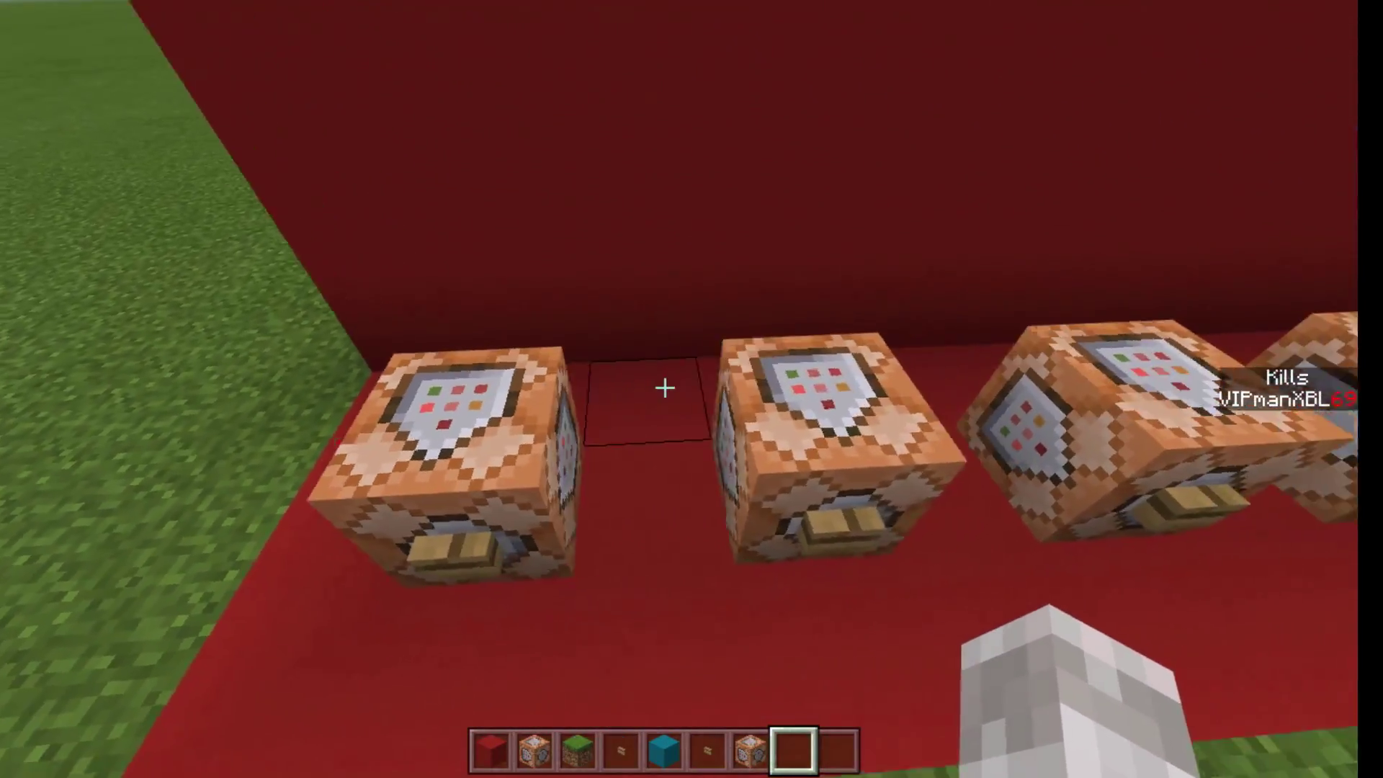
{"action": "key", "text": "s"}
{"action": "key", "text": "d"}
{"action": "key", "text": "w"}
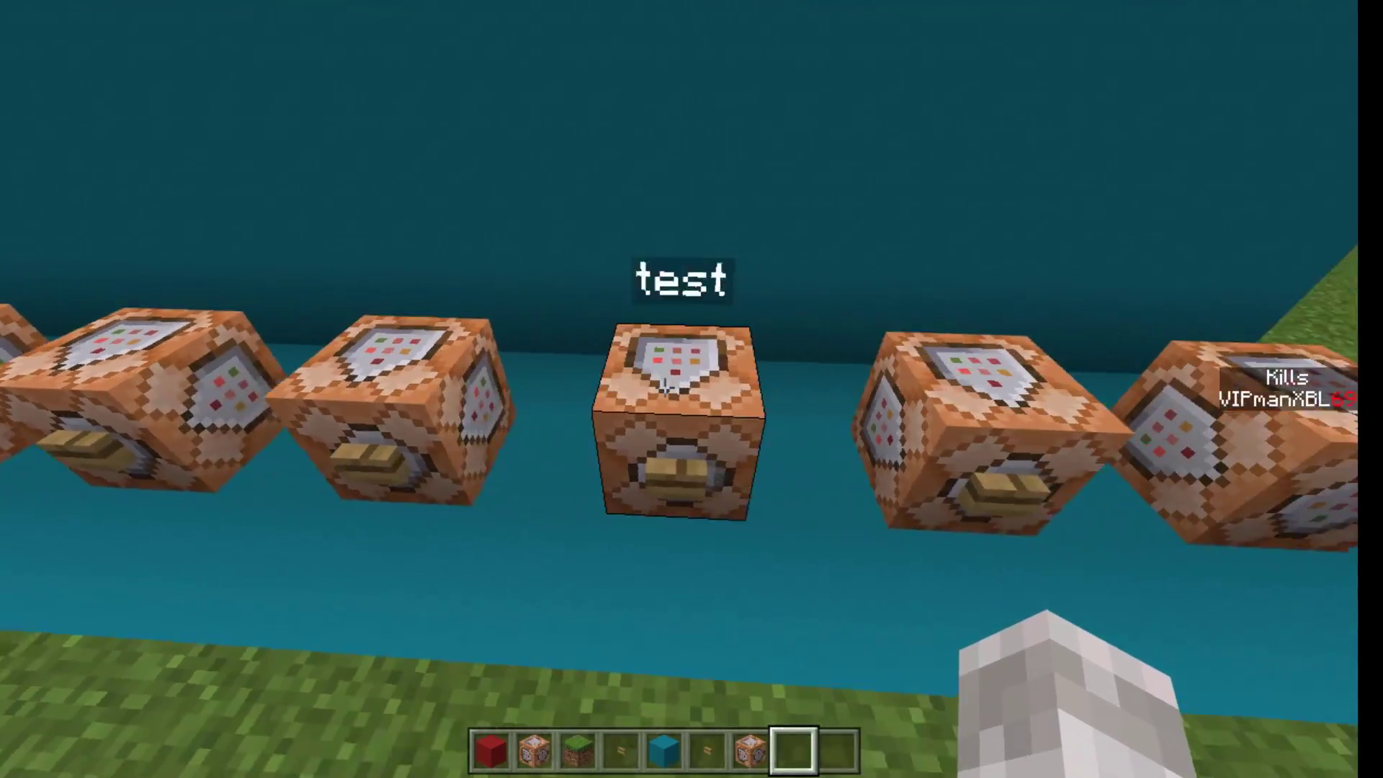
{"action": "key", "text": "d"}
{"action": "key", "text": "a"}
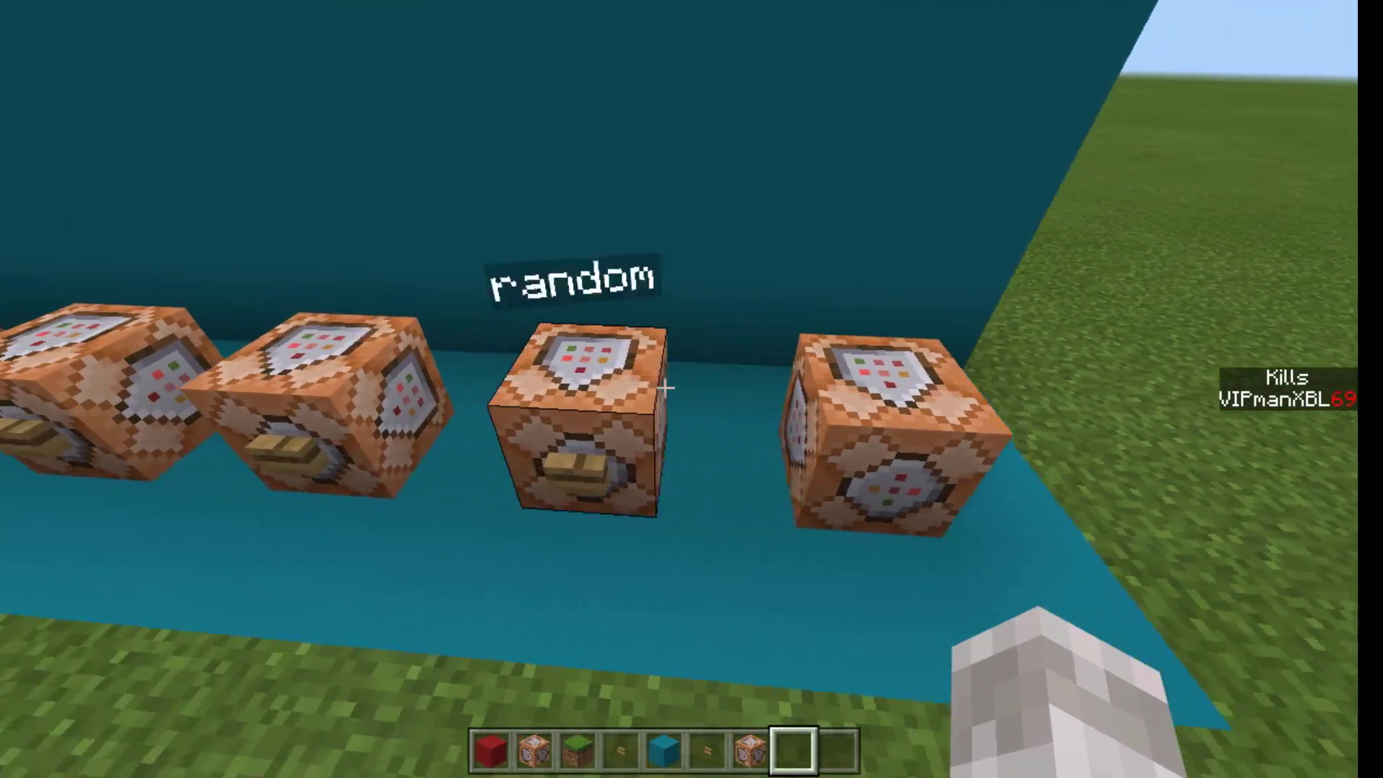
Travel back past the Set and List blocks to the Create block at the start of the red row
{"action": "key", "text": "a"}
{"action": "key", "text": "shift"}
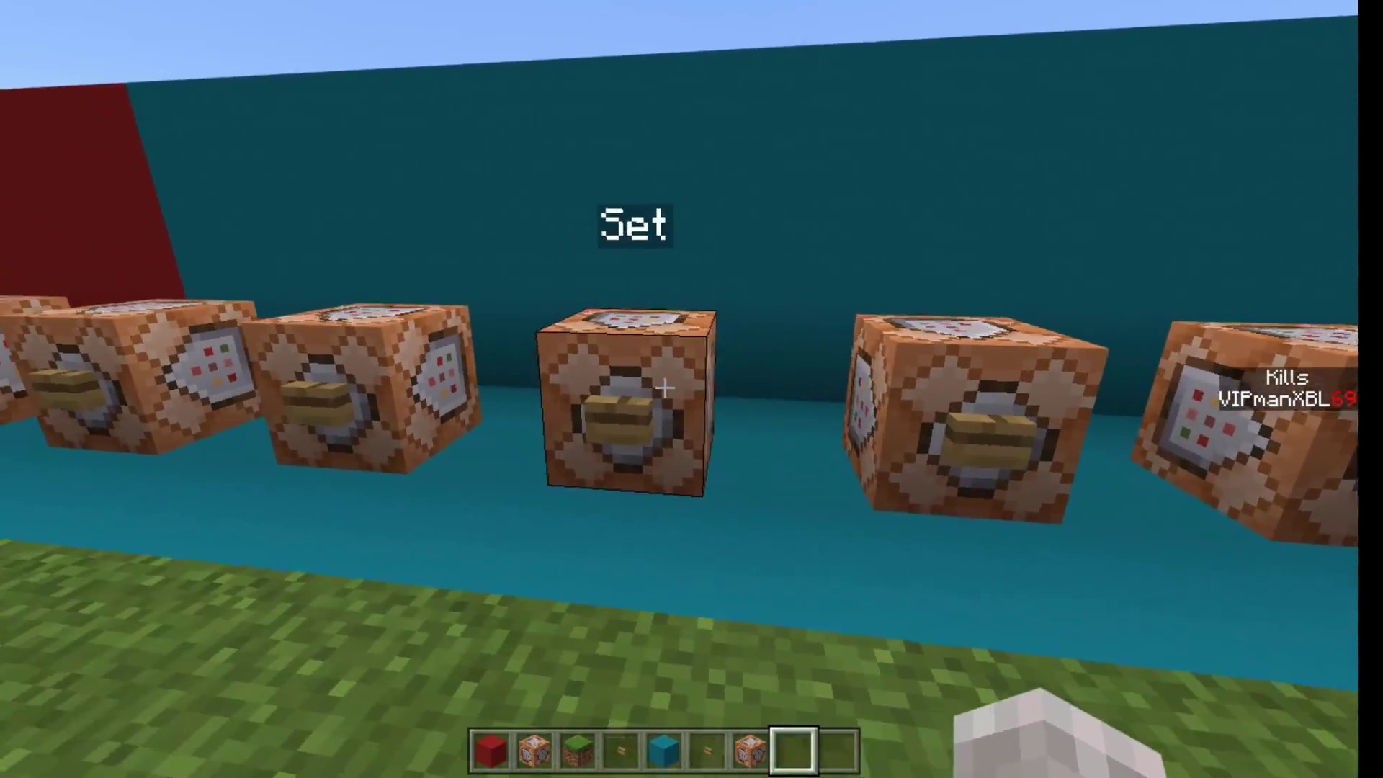
{"action": "key", "text": "a"}
{"action": "key", "text": "w"}
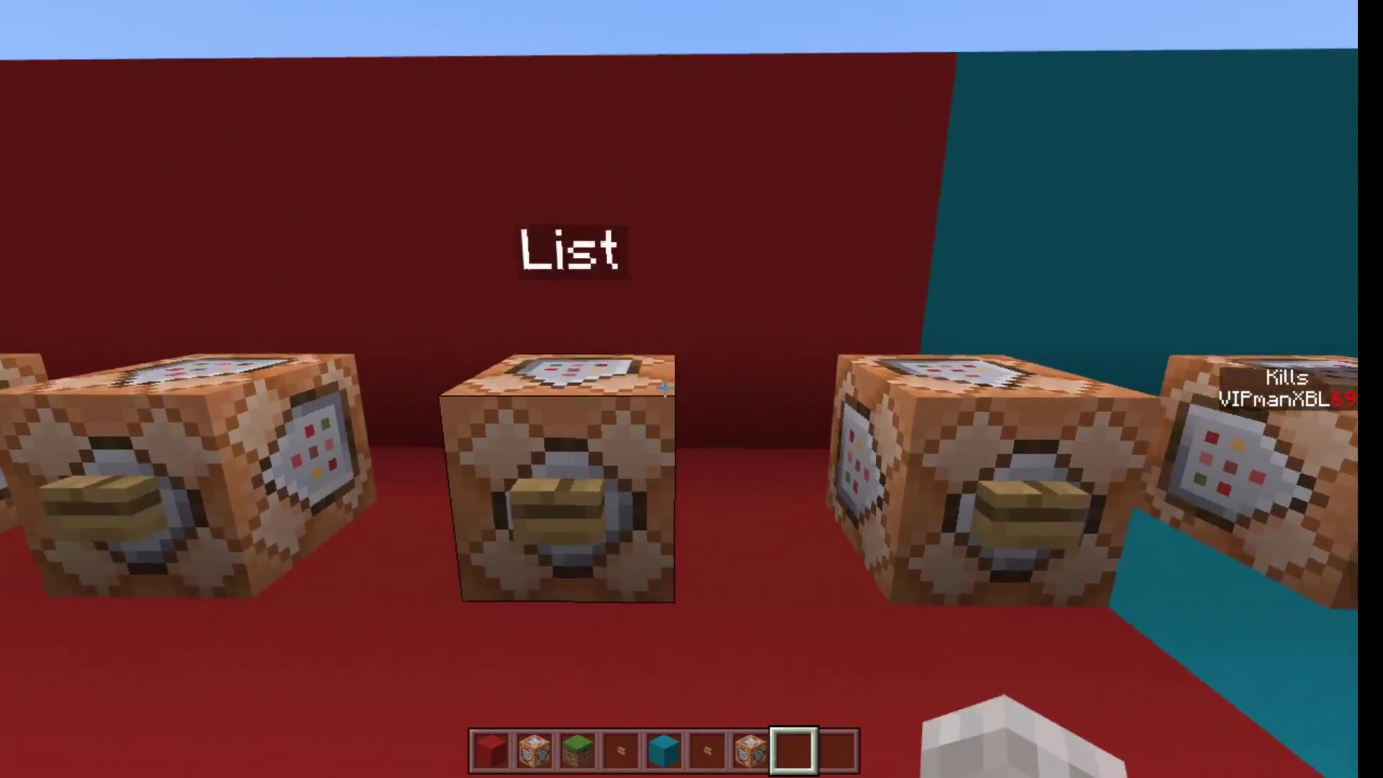
{"action": "key", "text": "d"}
{"action": "key", "text": "a"}
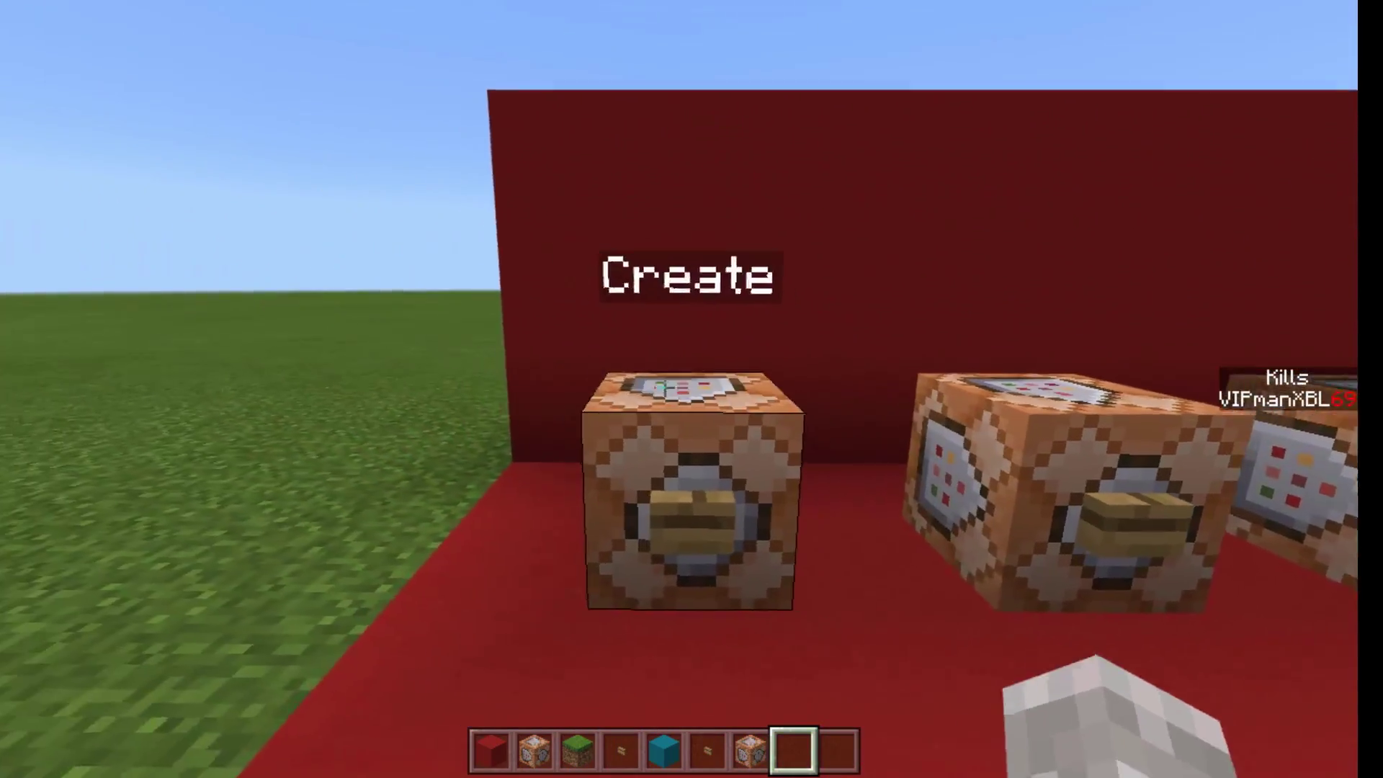